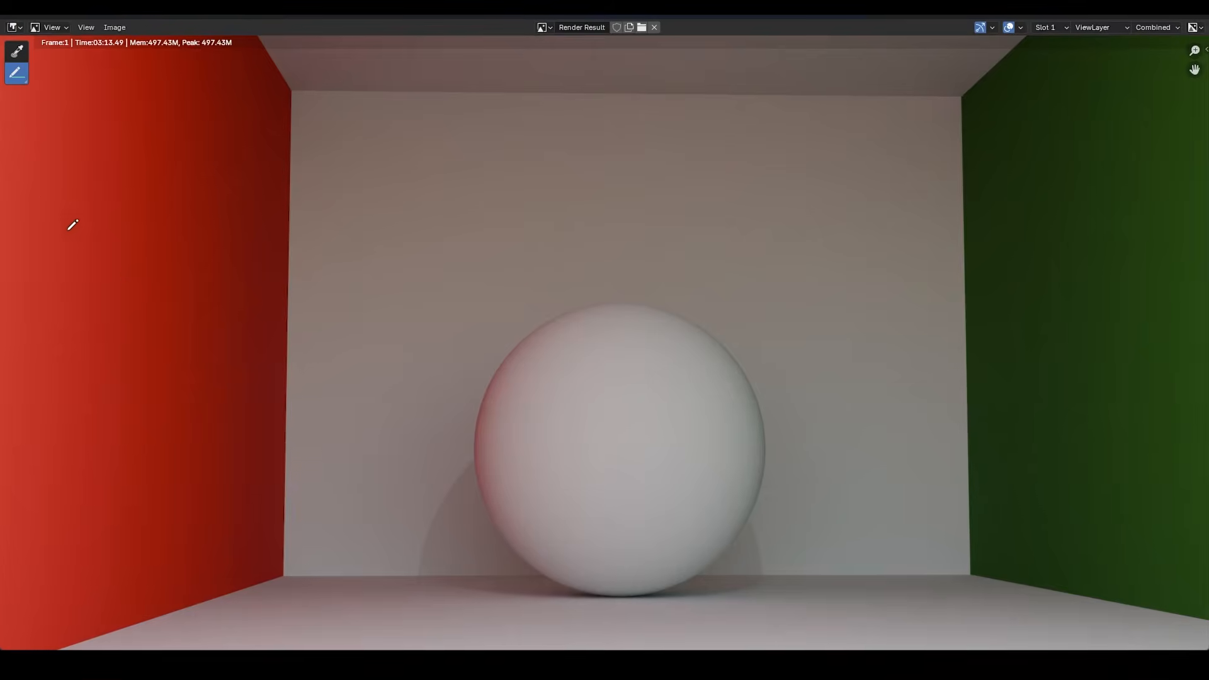
- Annotate the render with light rays bouncing off the red and green walls, three reaching each side of the sphere
mouse_move(20, 170)
left_mouse_down()
mouse_move(165, 303)
mouse_move(168, 350)
mouse_move(499, 376)
mouse_move(487, 379)
left_mouse_up()
left_click_drag(157, 355, 474, 437)
left_click_drag(151, 356, 514, 347)
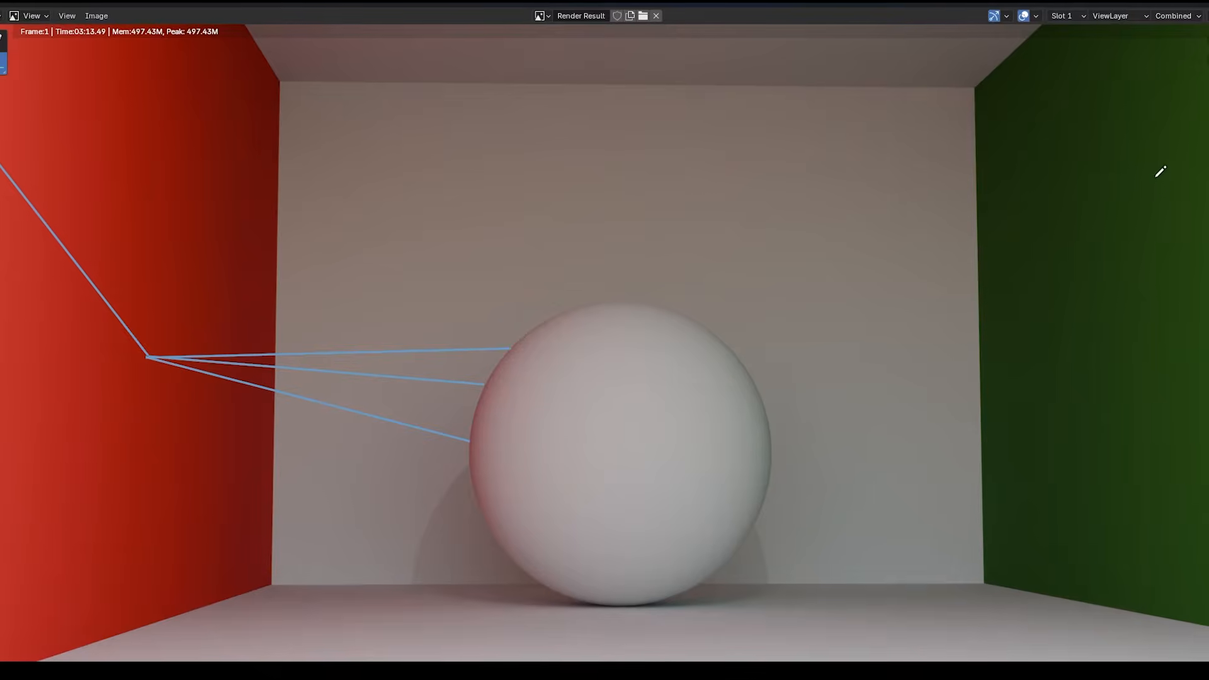
mouse_move(1206, 186)
left_mouse_down()
mouse_move(1128, 372)
mouse_move(810, 383)
mouse_move(741, 348)
left_mouse_up()
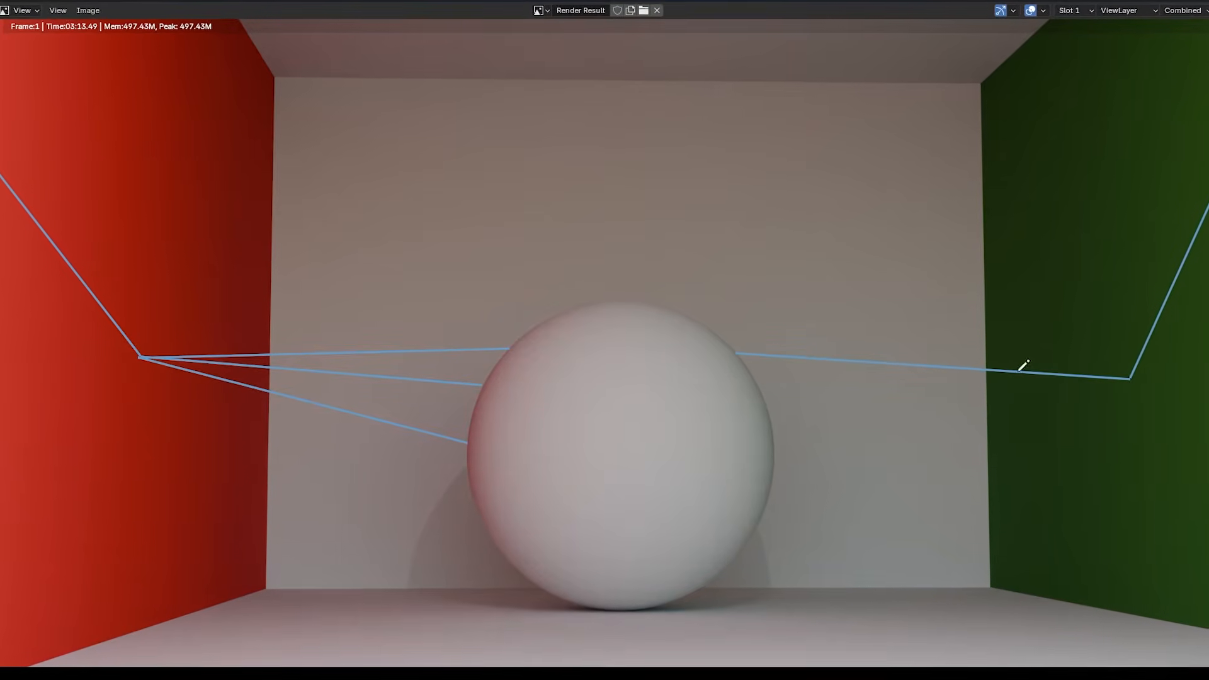
left_click_drag(1129, 378, 763, 384)
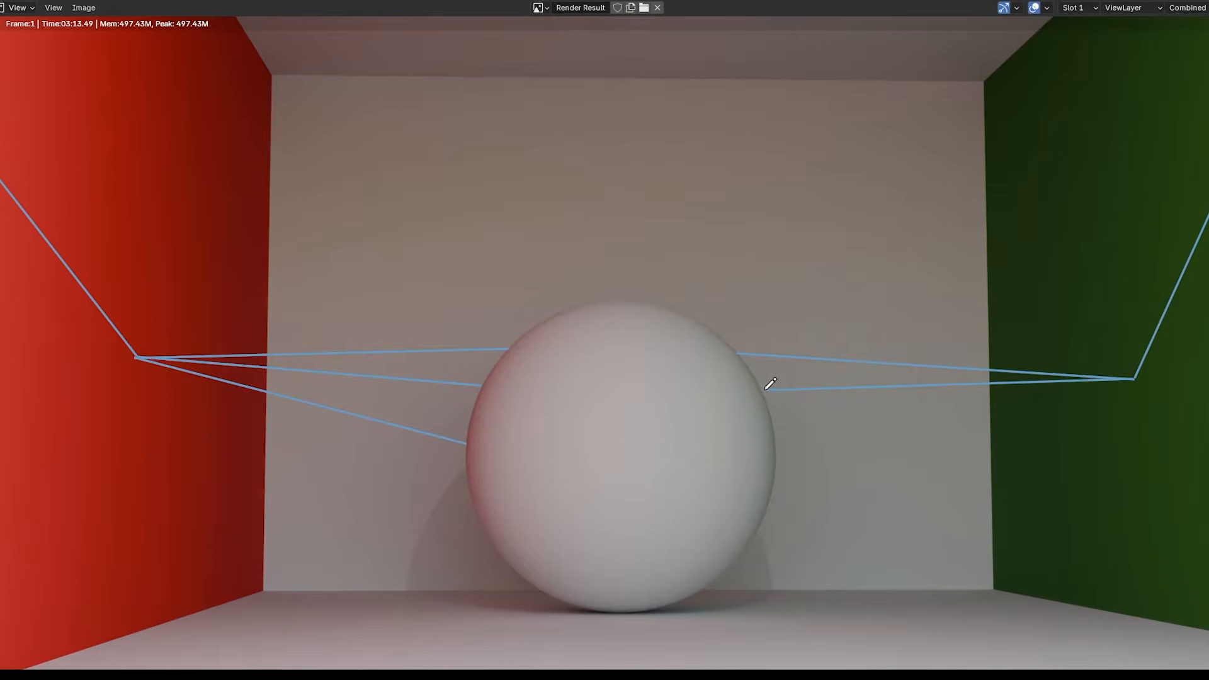
left_click_drag(1139, 377, 777, 446)
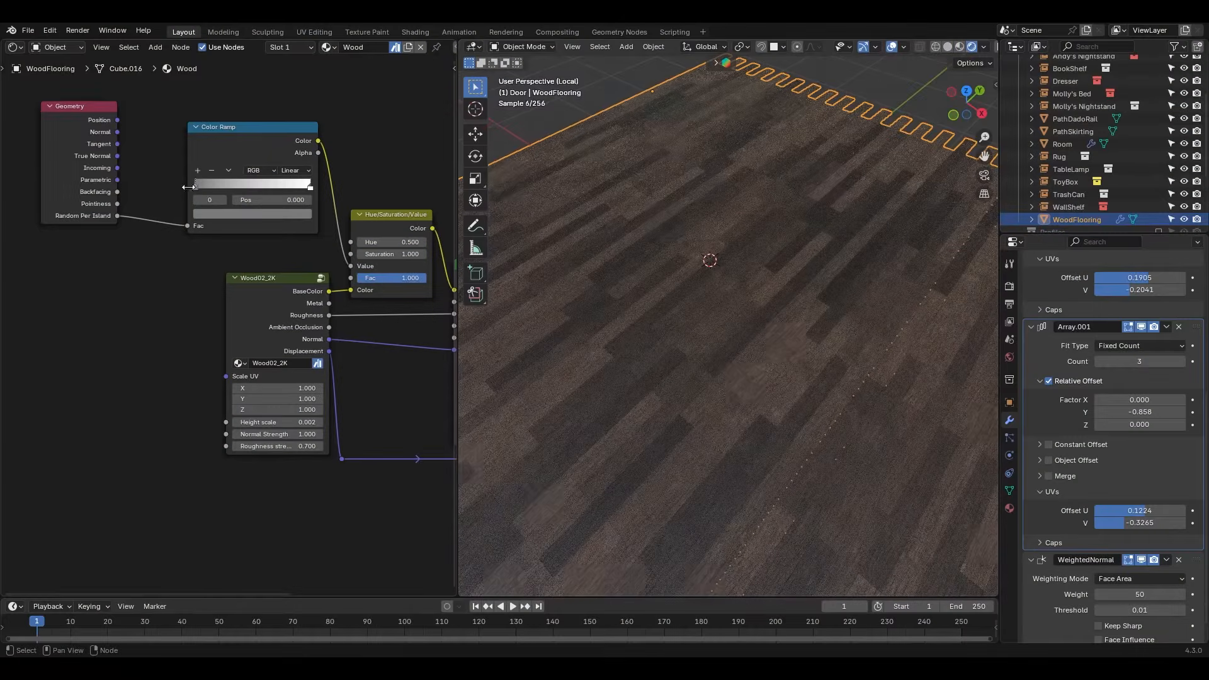
- Select the white stop of the Color Ramp in the WoodFlooring object's Wood material
left_click(304, 183)
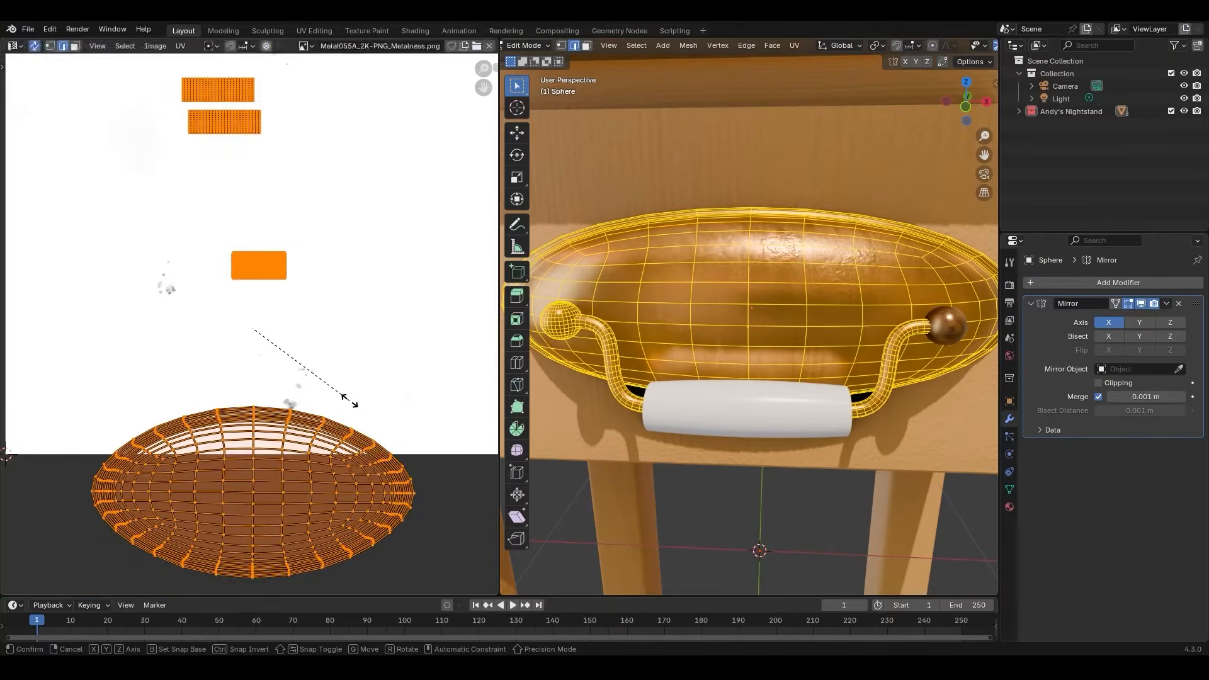
- Resize the UV islands of the brass drawer handle and leave mesh editing
middle_click_drag(329, 338, 335, 432, "ctrl")
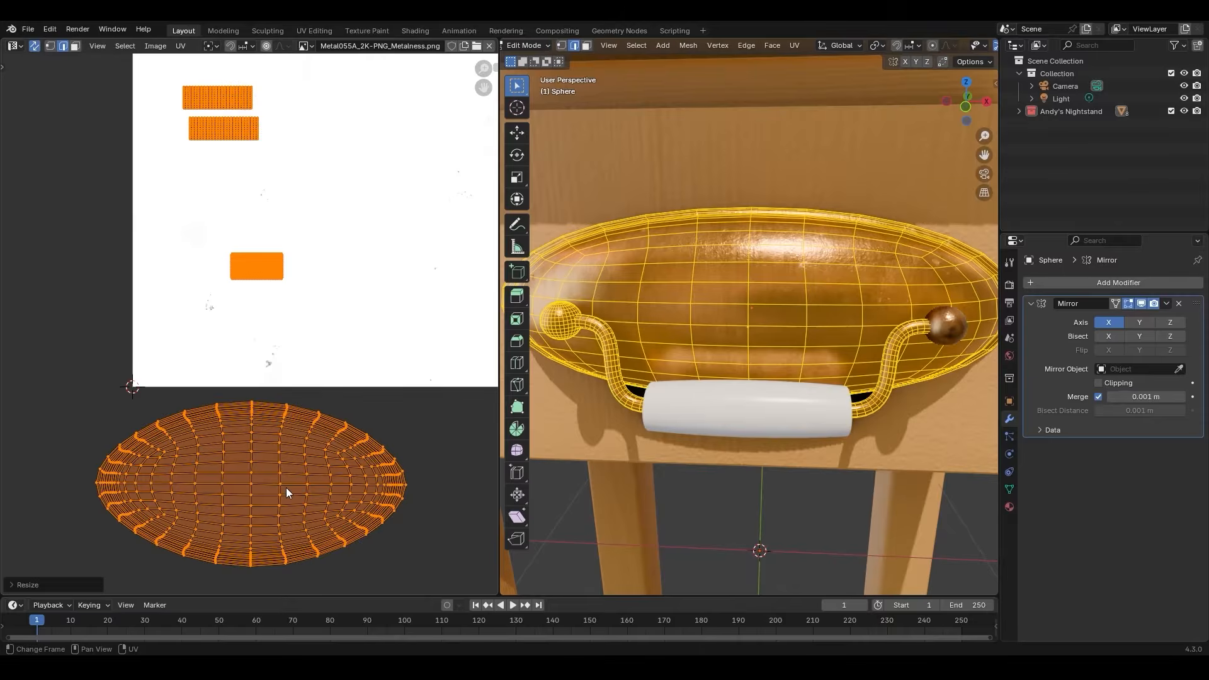
key("Tab")
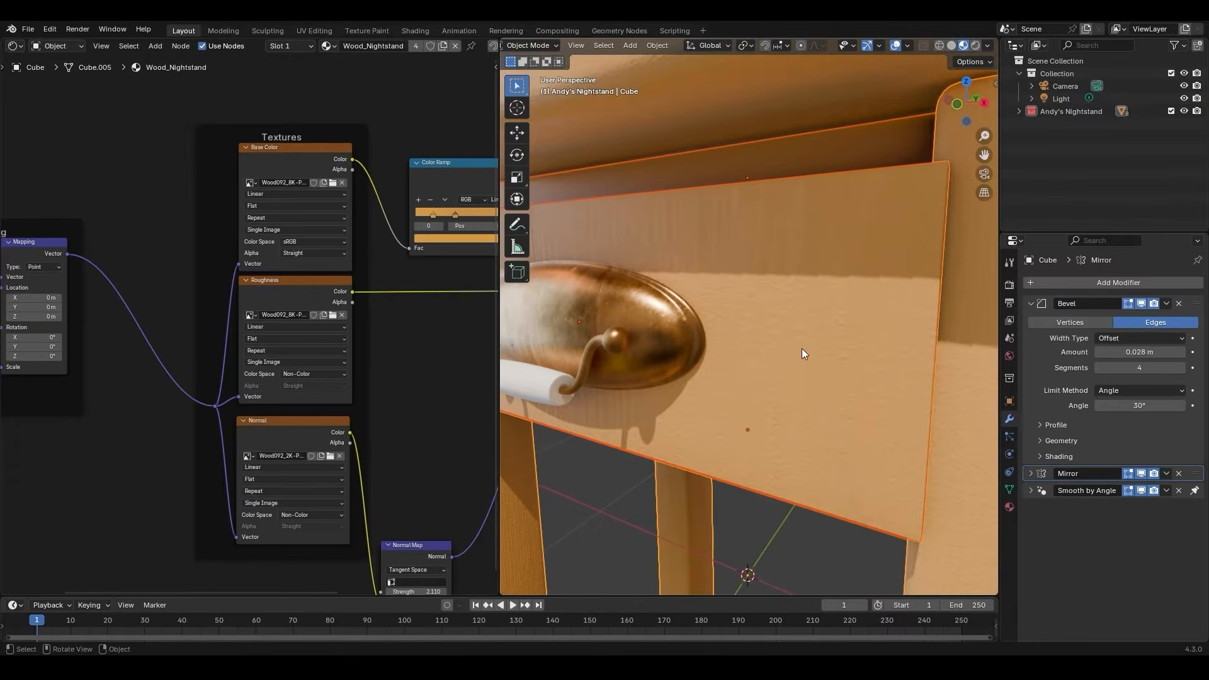
scroll(731, 377, "up", 3)
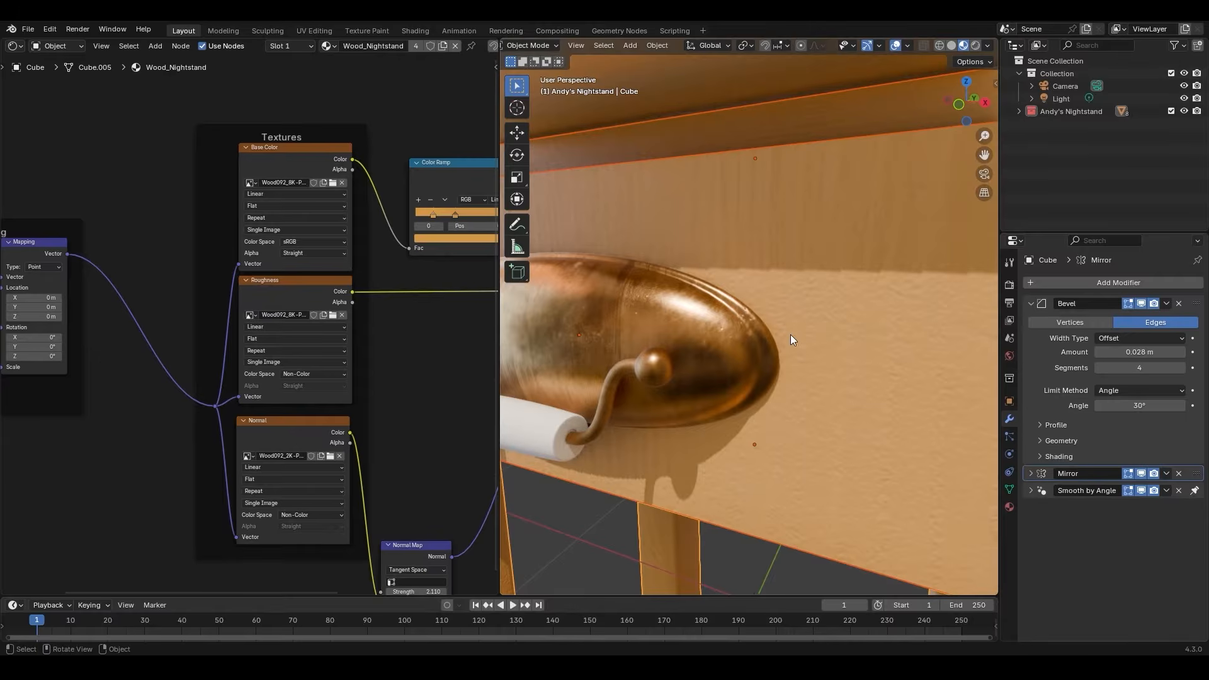
middle_click_drag(798, 347, 791, 381)
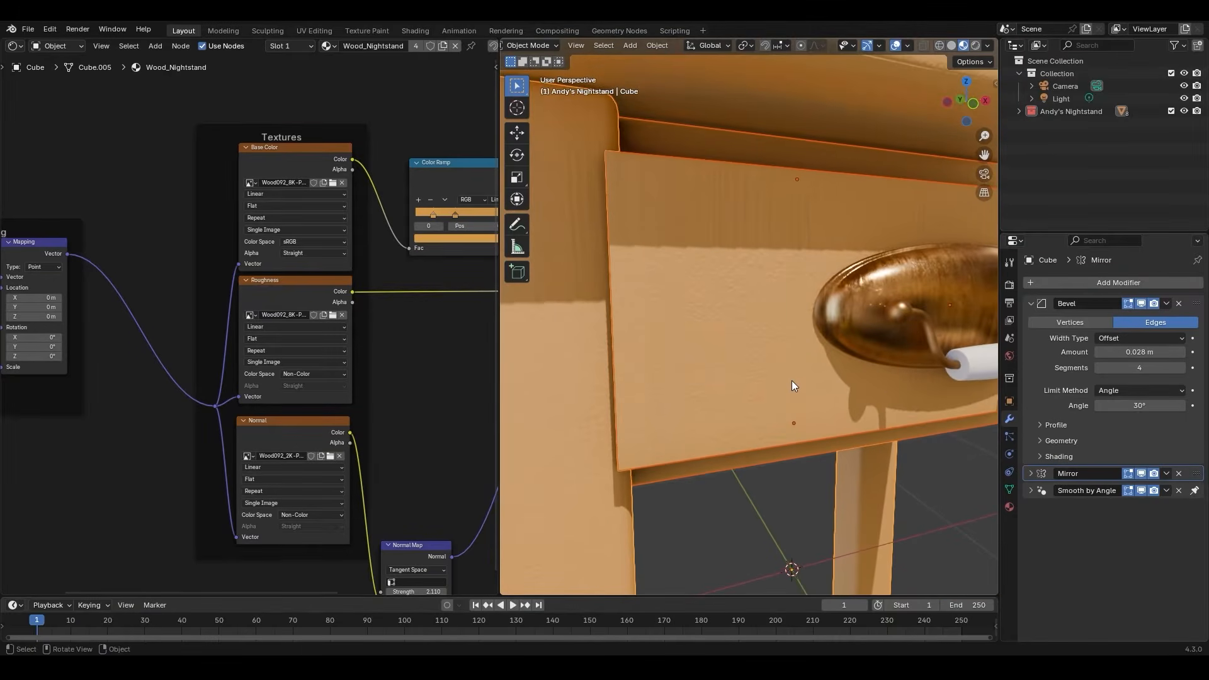
scroll(850, 357, "down", 3)
middle_click_drag(856, 357, 754, 372)
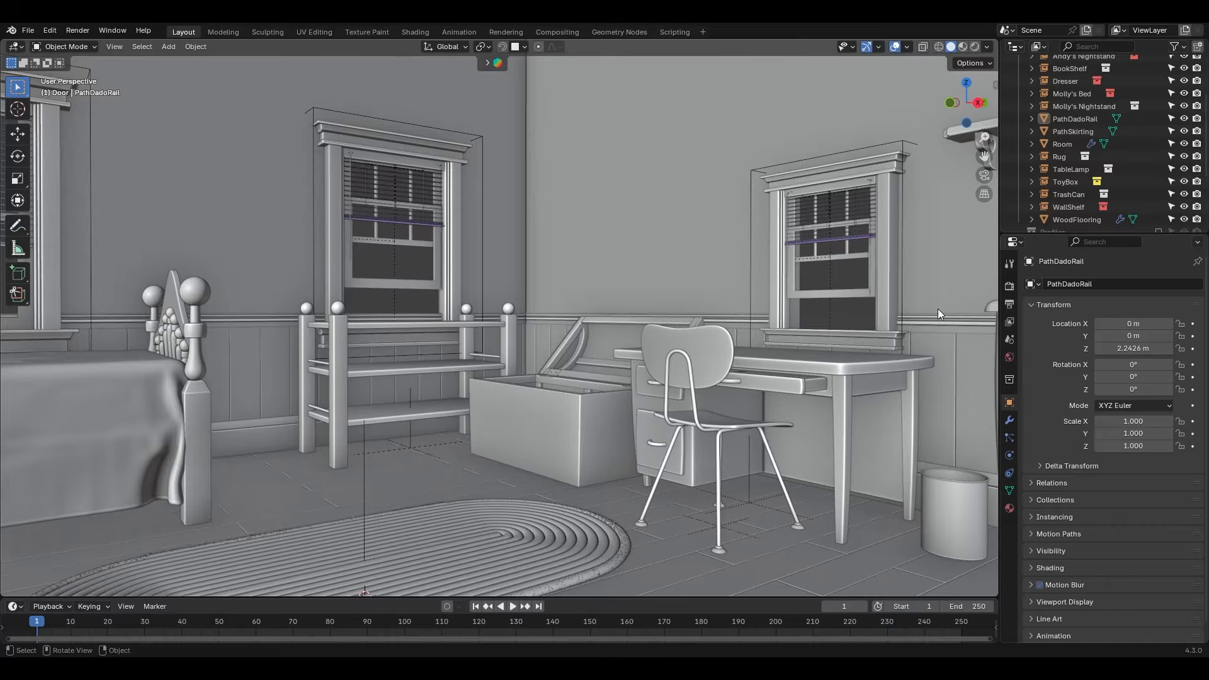
- Set the scene's render engine to Cycles
left_click(1010, 286)
left_click(1112, 284)
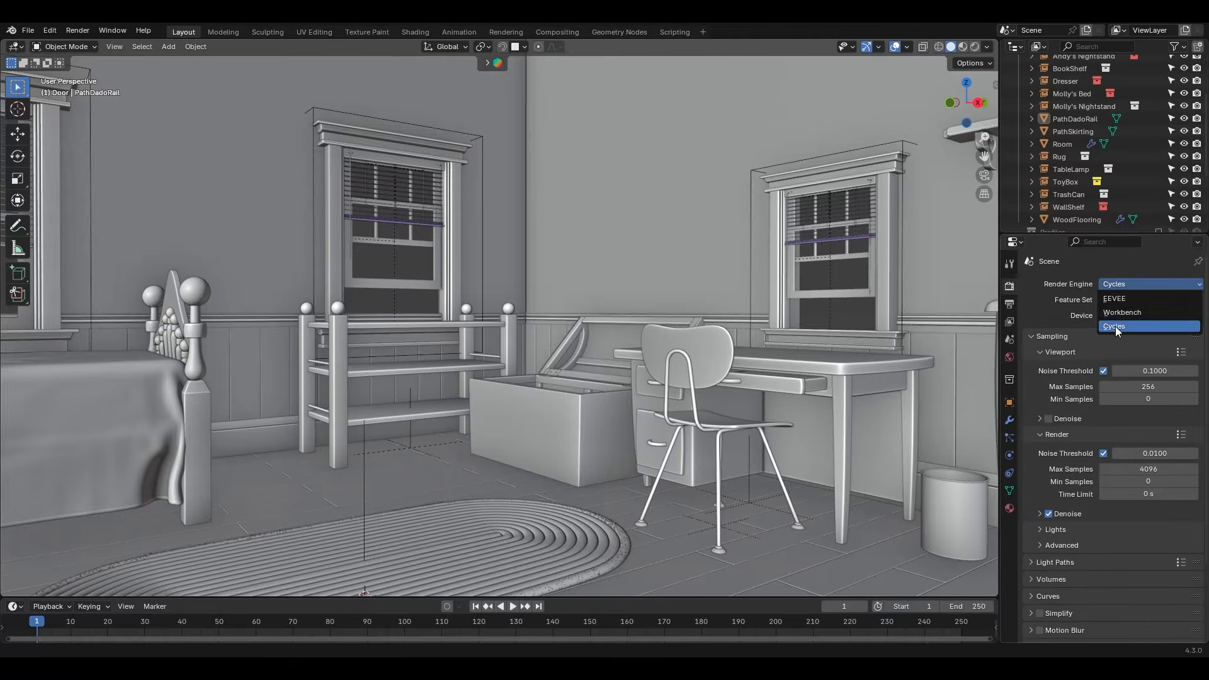
left_click(1116, 326)
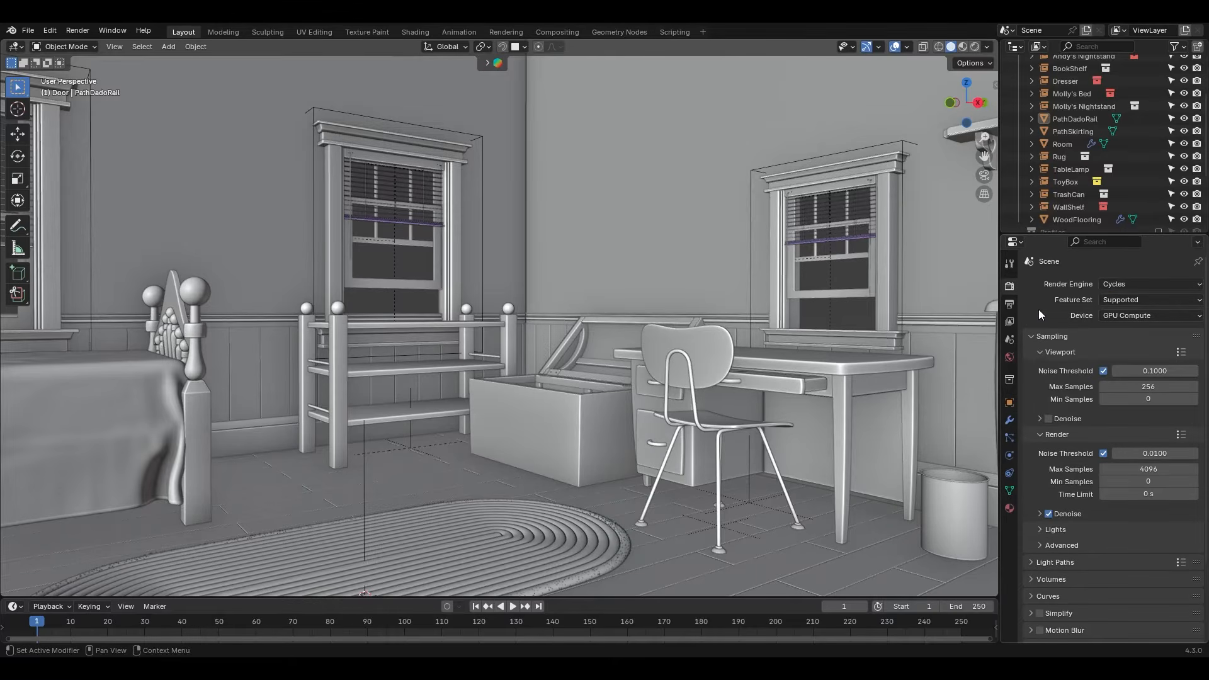
- Find the view layer's Override settings and open the Material Override choice
left_click(1009, 323)
scroll(1034, 364, "down", 12)
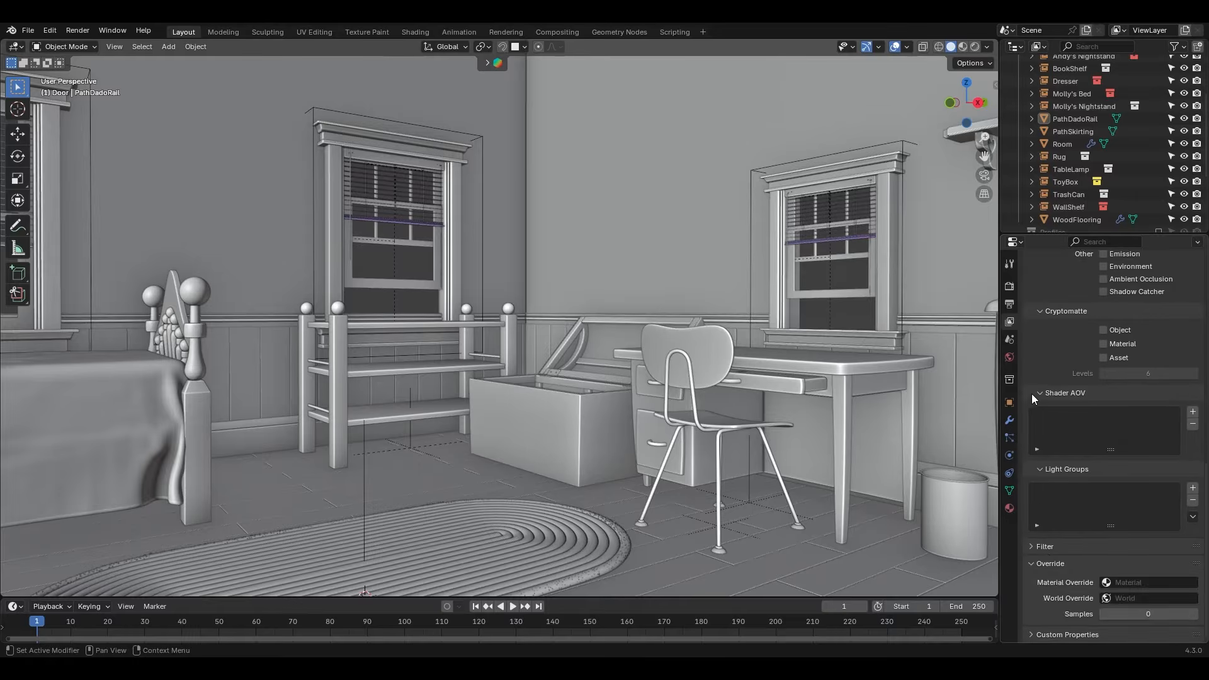
left_click(1044, 565)
left_click(1046, 615)
scroll(1046, 618, "down", 3)
left_click(1127, 582)
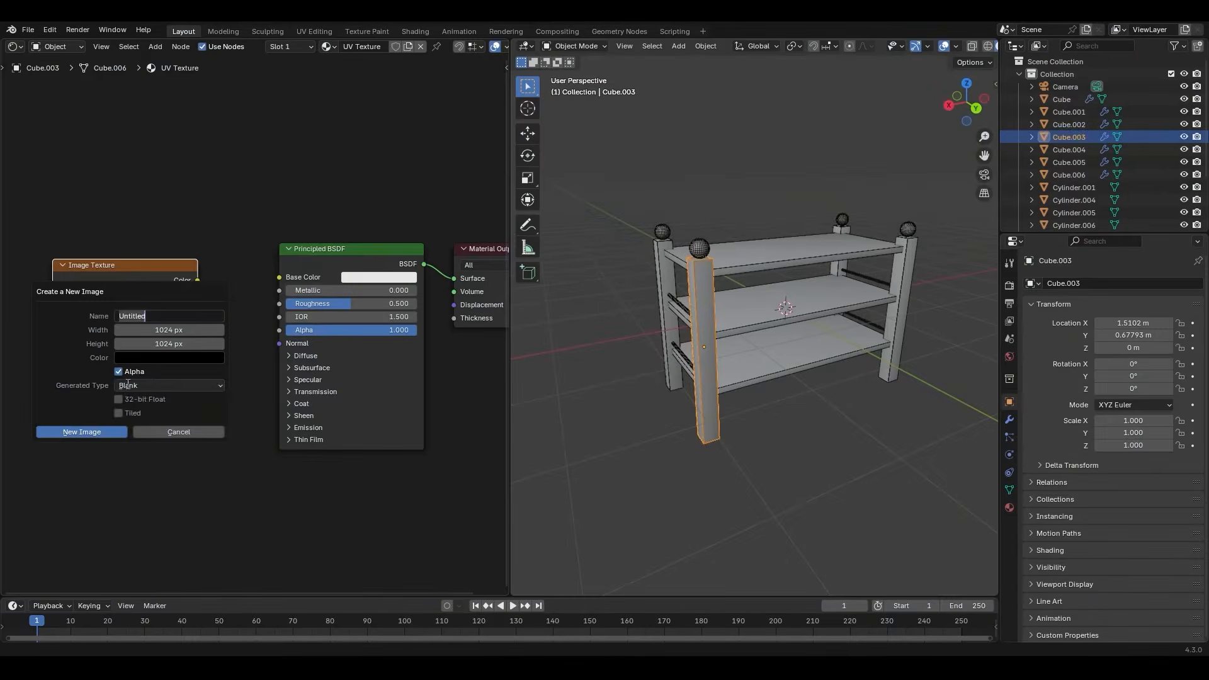
- Create a new 1024 by 1024 px image of generated type UV Grid for the Image Texture node
left_click(175, 389)
left_click(173, 403)
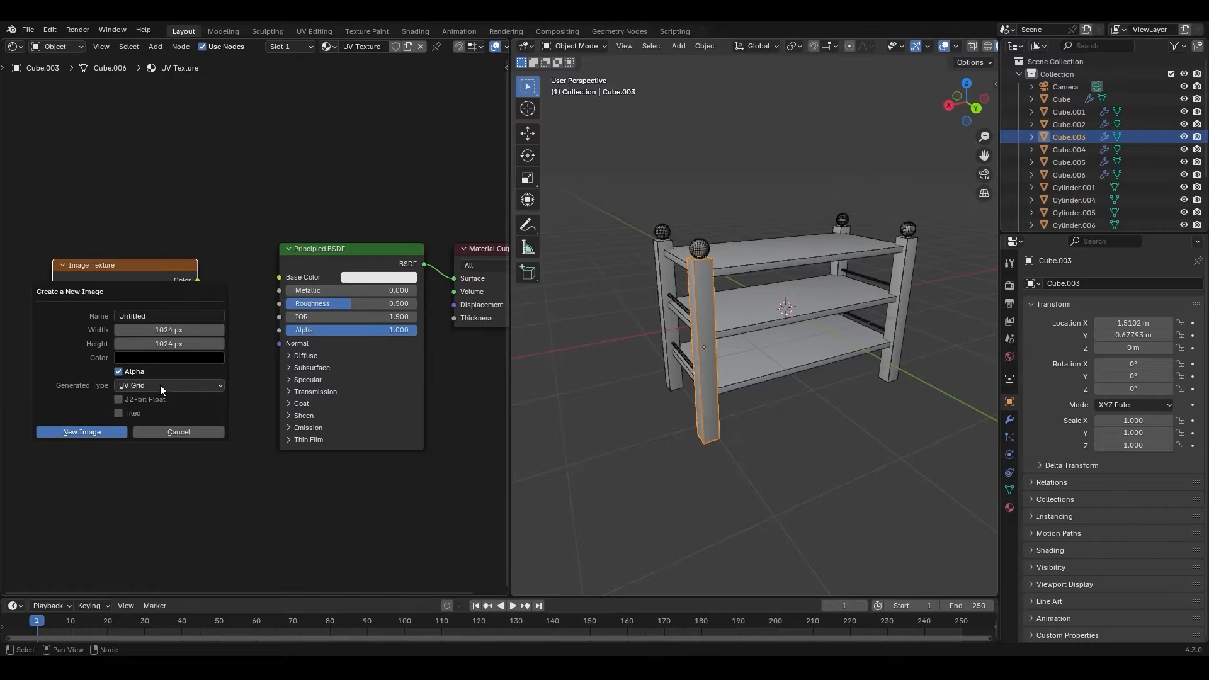
left_click(89, 431)
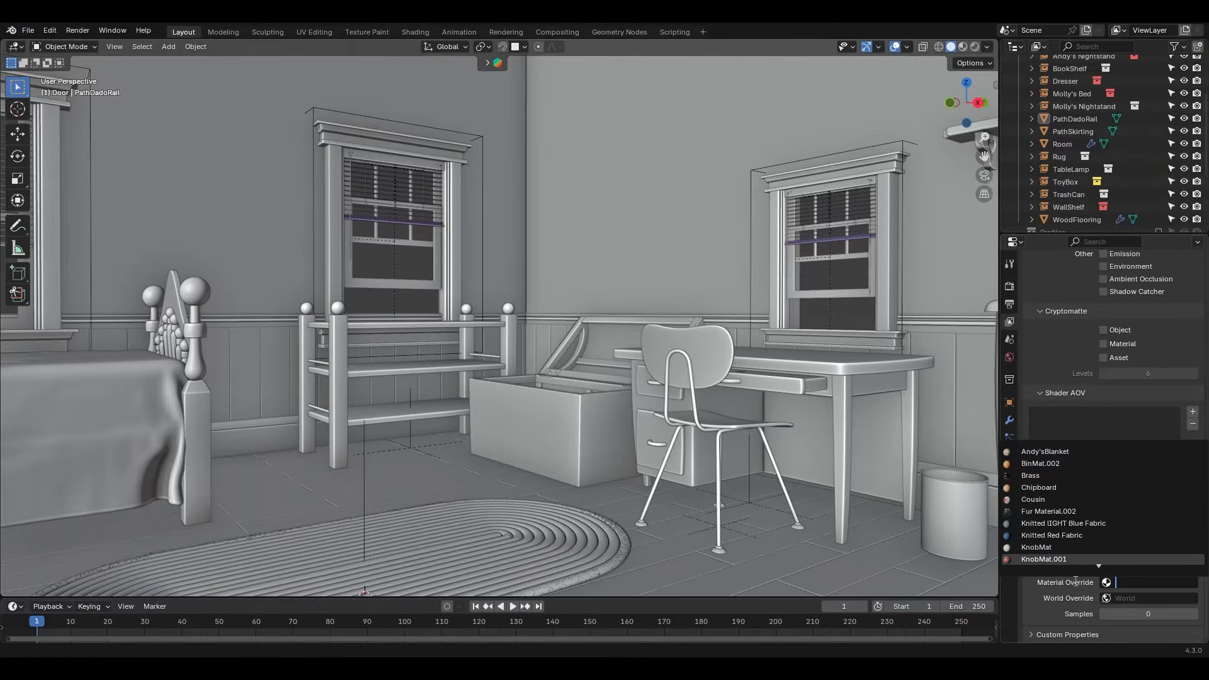
- Set the view layer's Material Override to UV Grid and display the room in Rendered shading
type("uv")
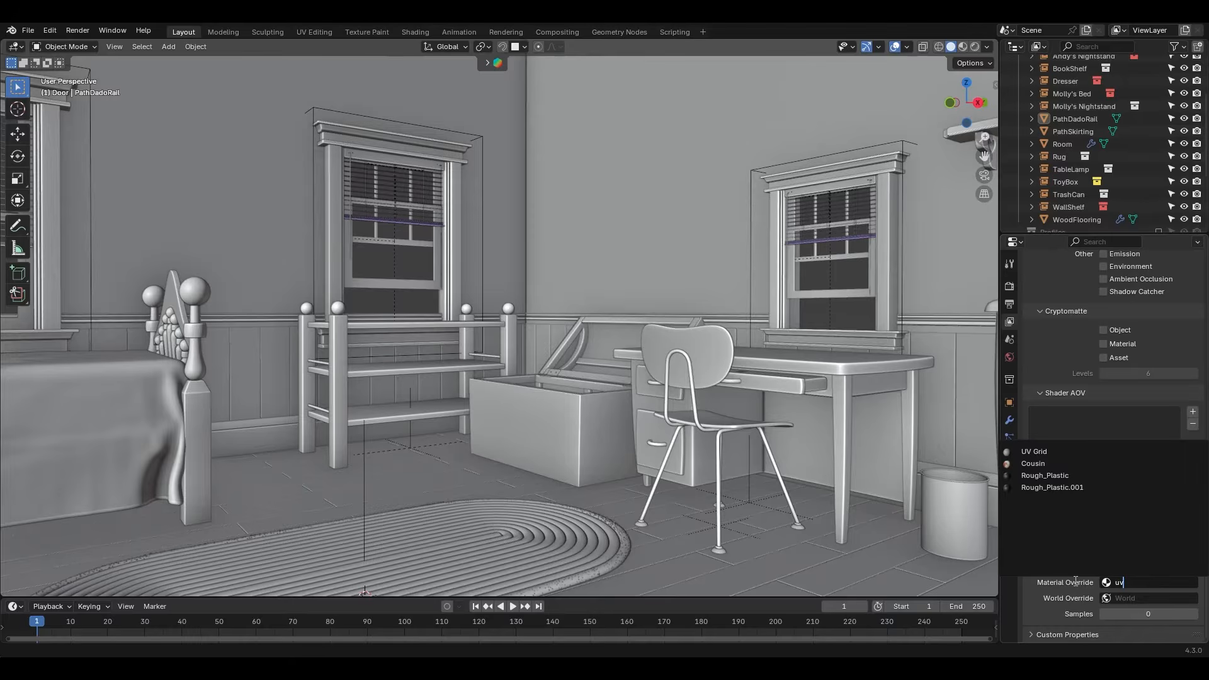
left_click(1043, 452)
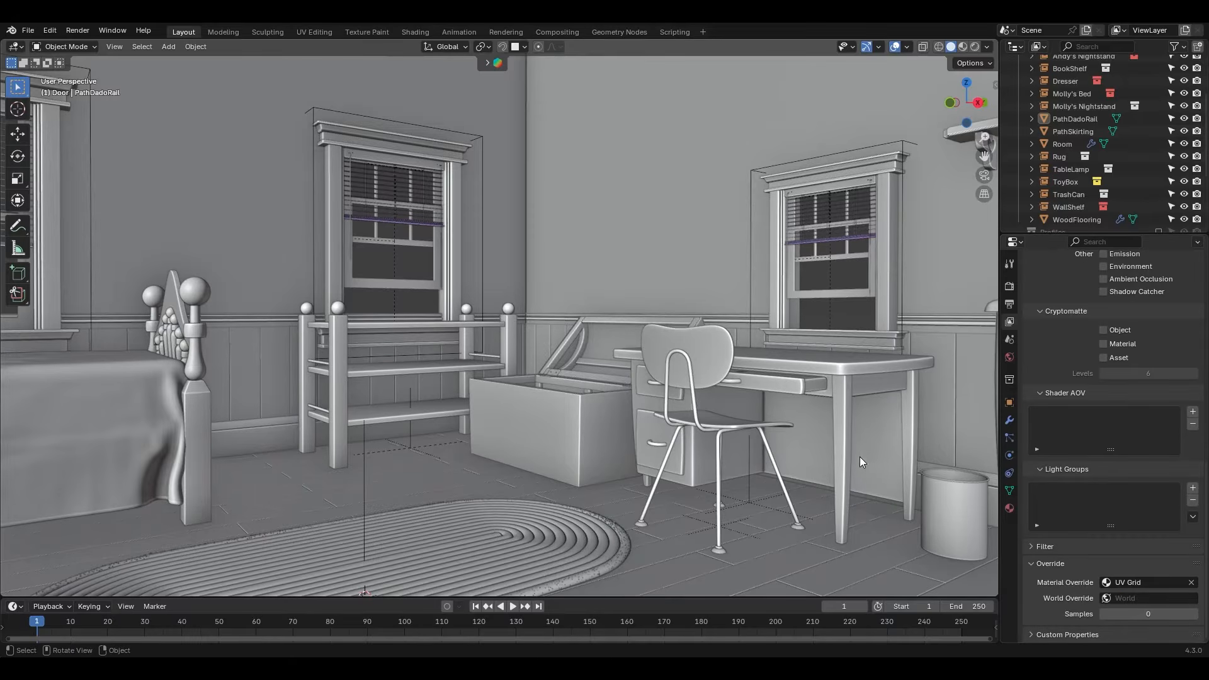
left_click(963, 49)
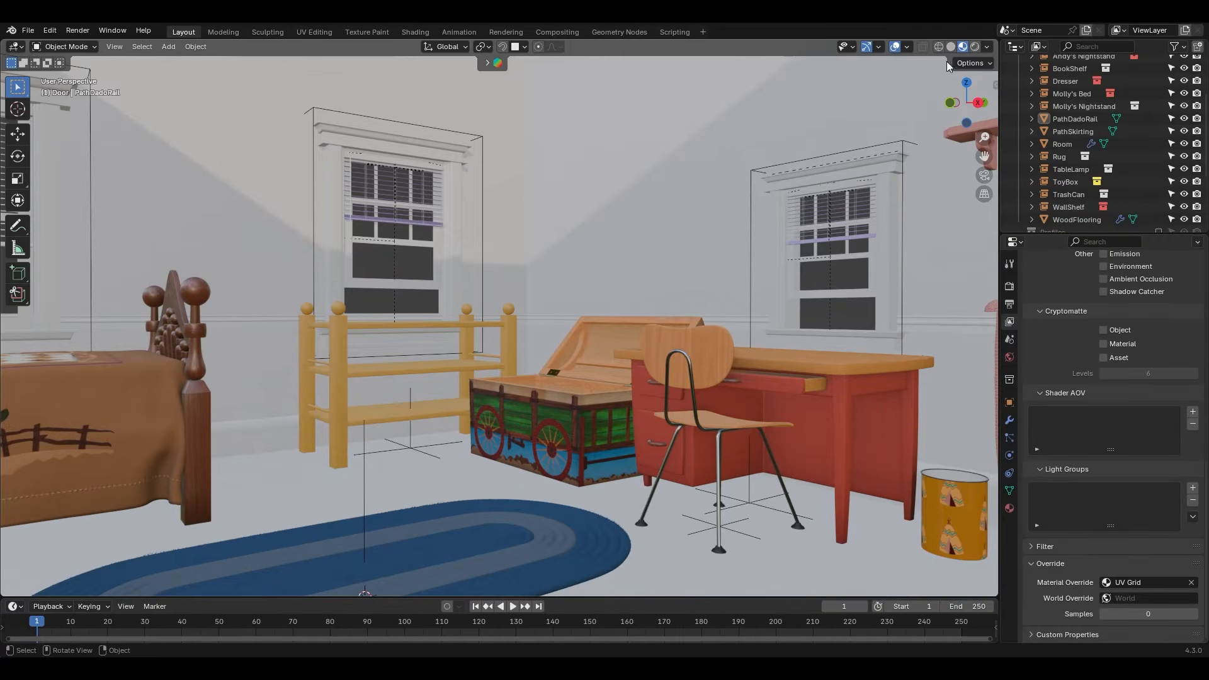
left_click(974, 46)
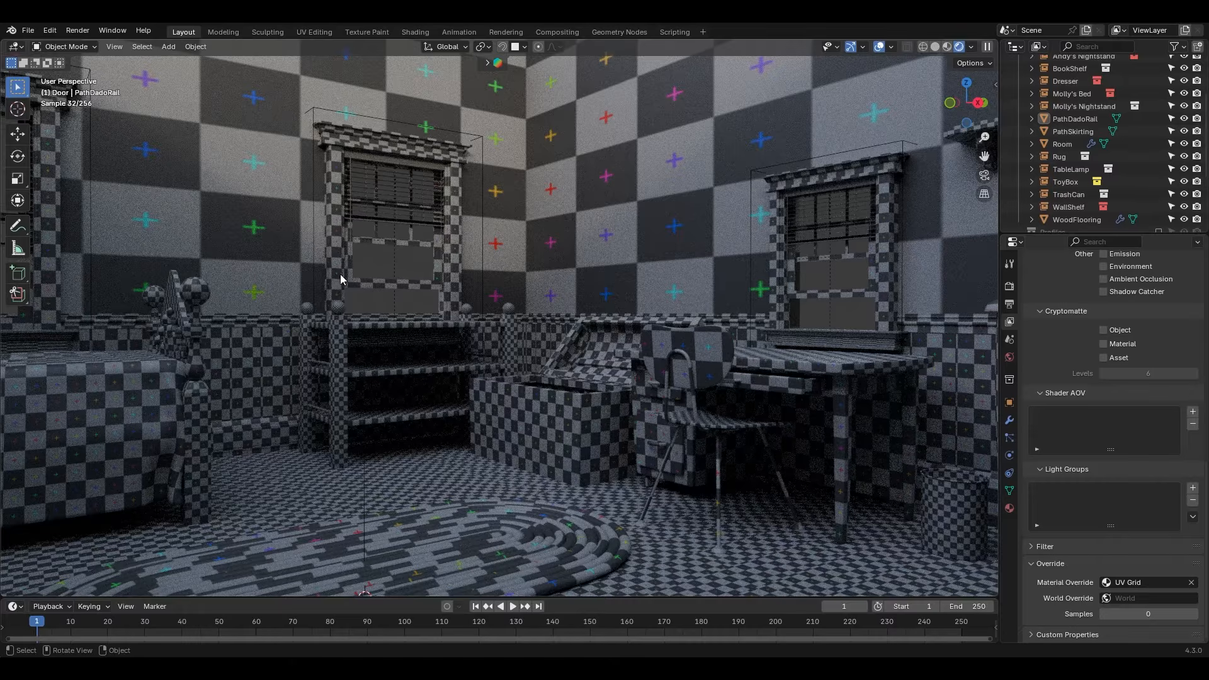
- Split the 3D viewport vertically and turn the new narrower area into a UV Editor
left_click_drag(4, 44, 395, 141)
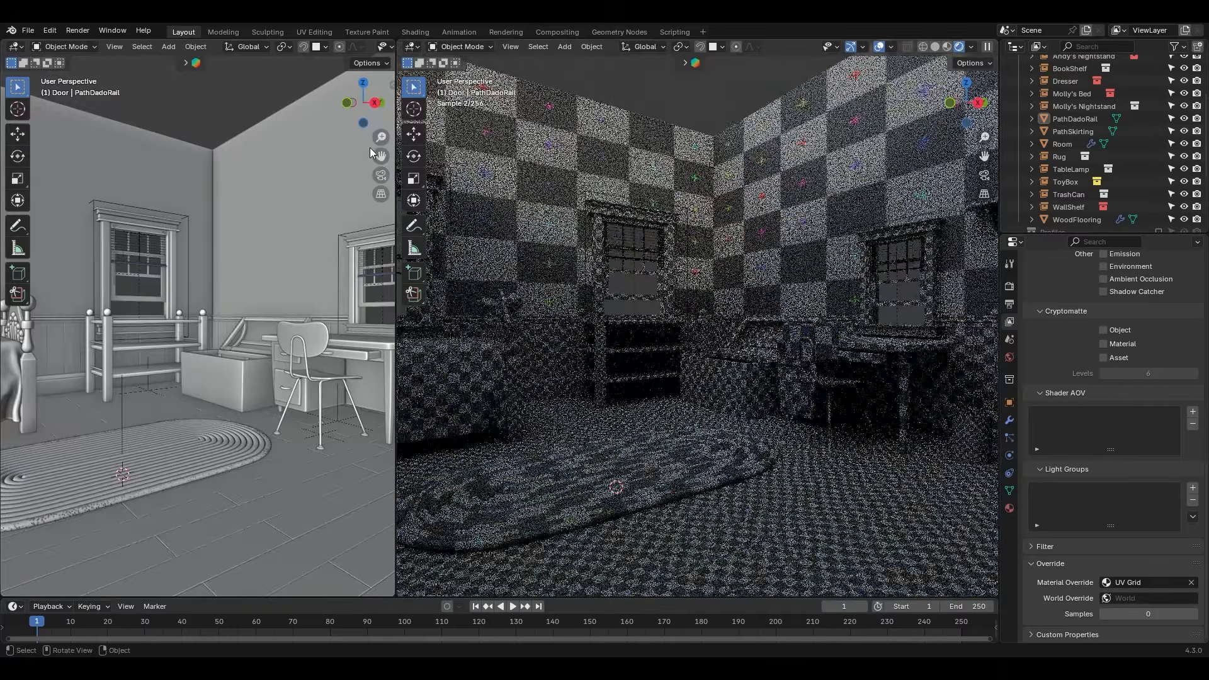
left_click(16, 46)
left_click(48, 95)
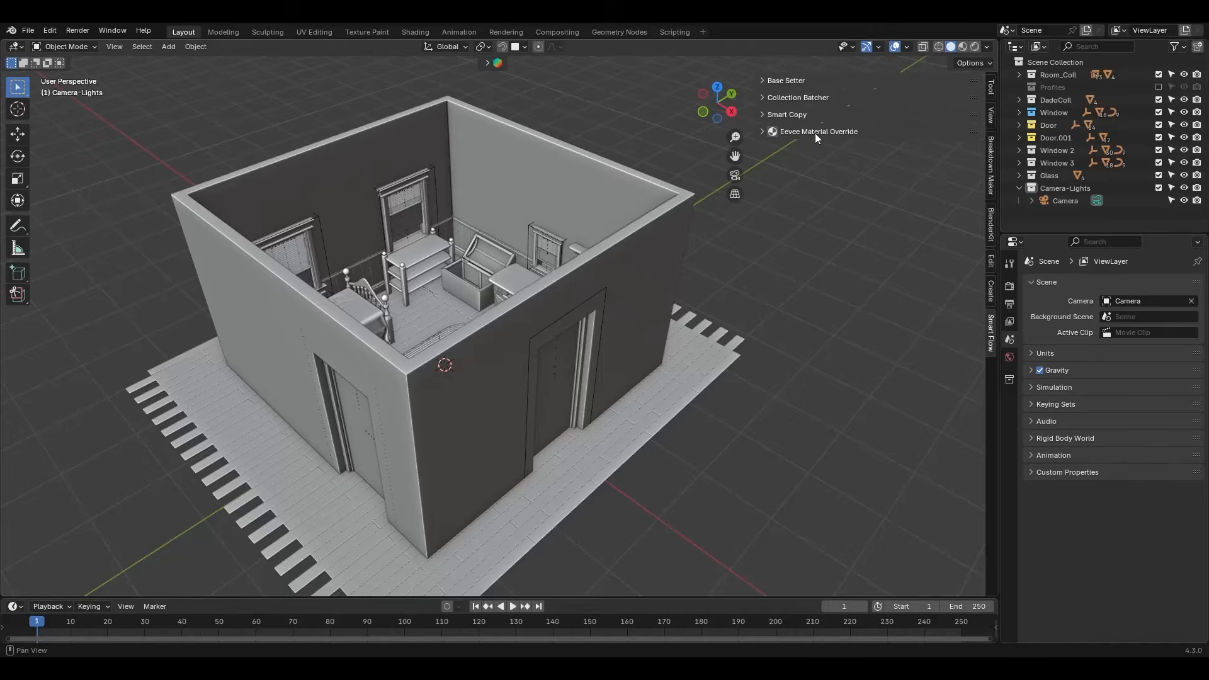
- Apply the Eevee Material Override preview to the room using the UV Grid preset
left_click(809, 131)
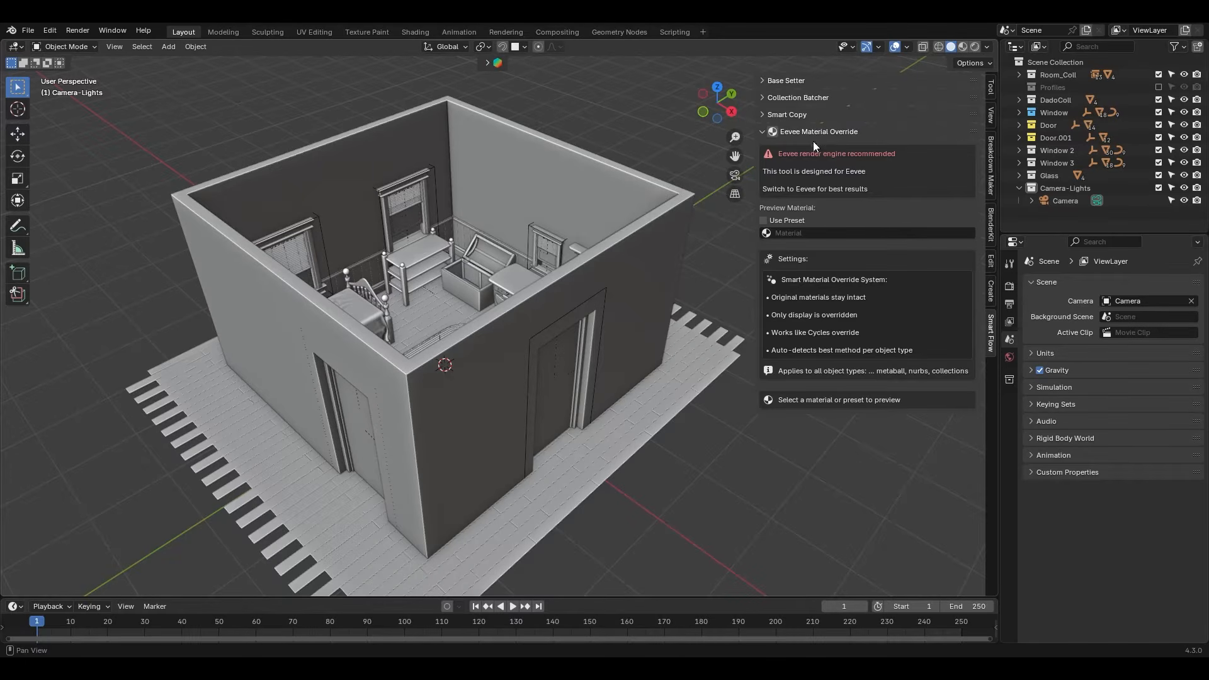
left_click(817, 233)
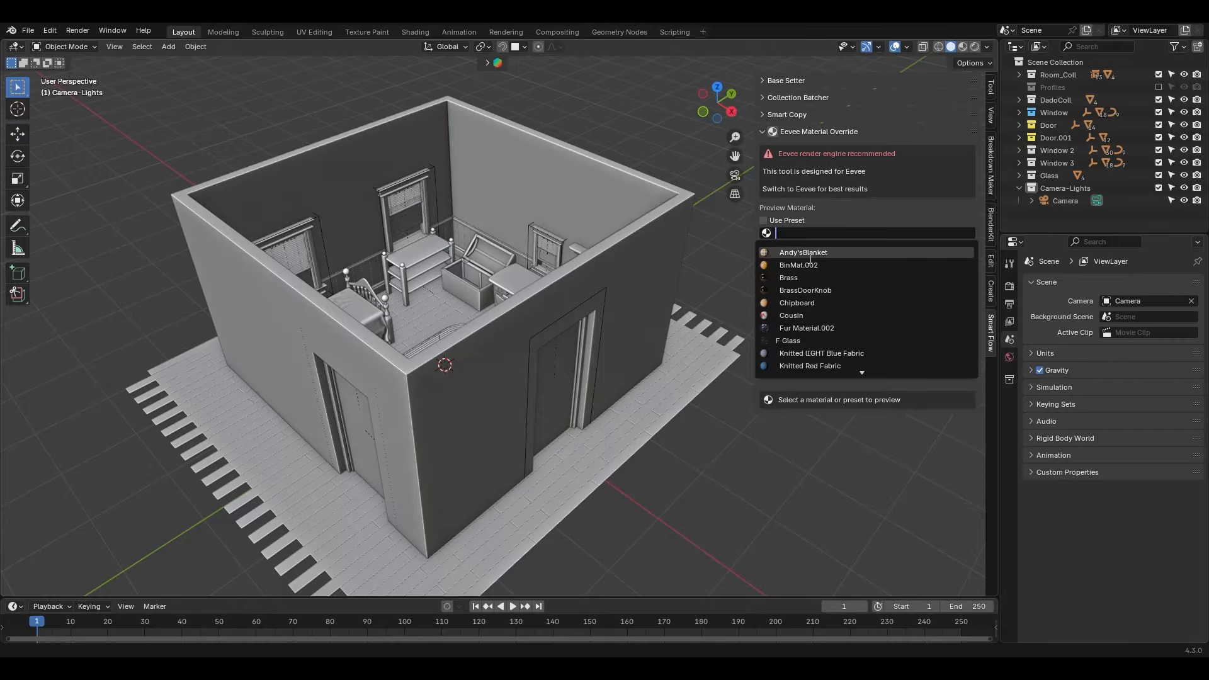
left_click(775, 219)
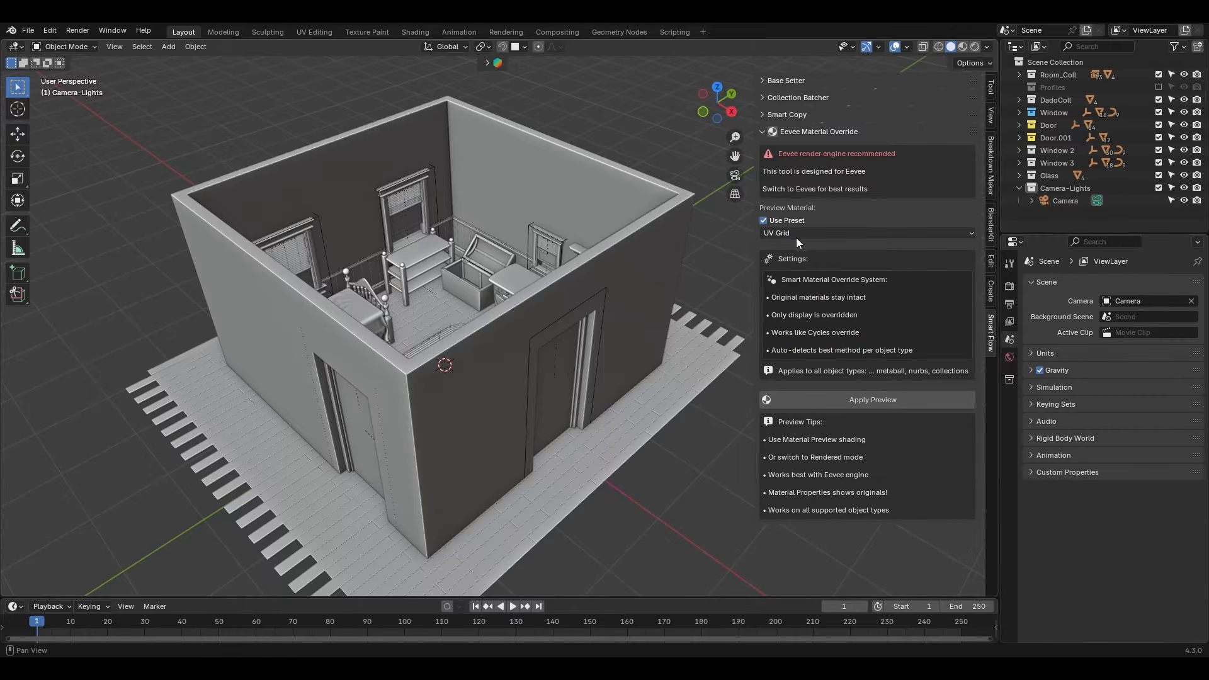
left_click(873, 407)
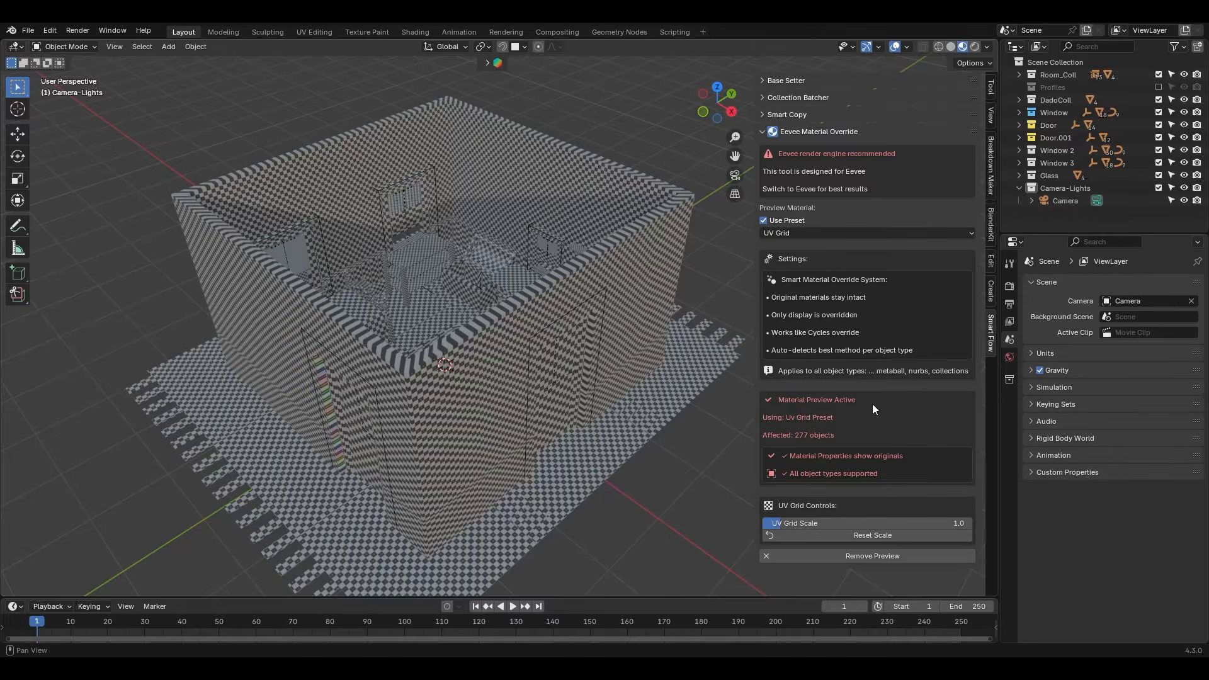
- Set the UV Grid Scale of the material preview to 0.6 and inspect the checker pattern across the room
middle_click_drag(466, 308, 493, 352)
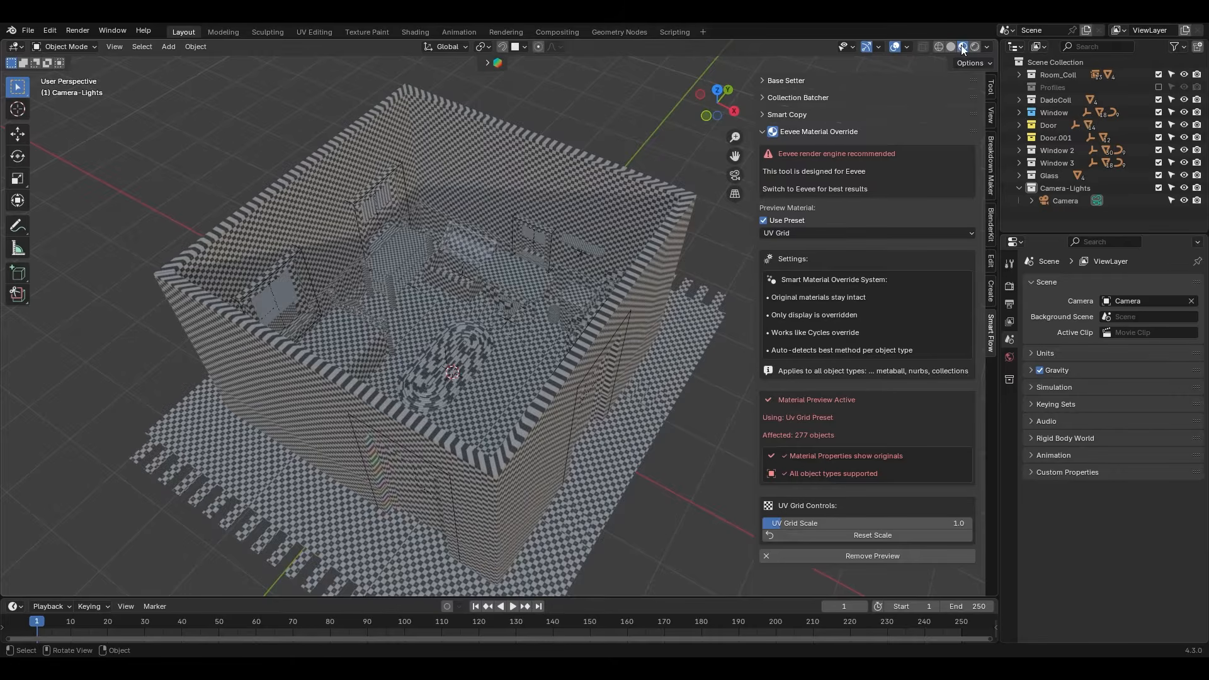
middle_click_drag(667, 258, 556, 304)
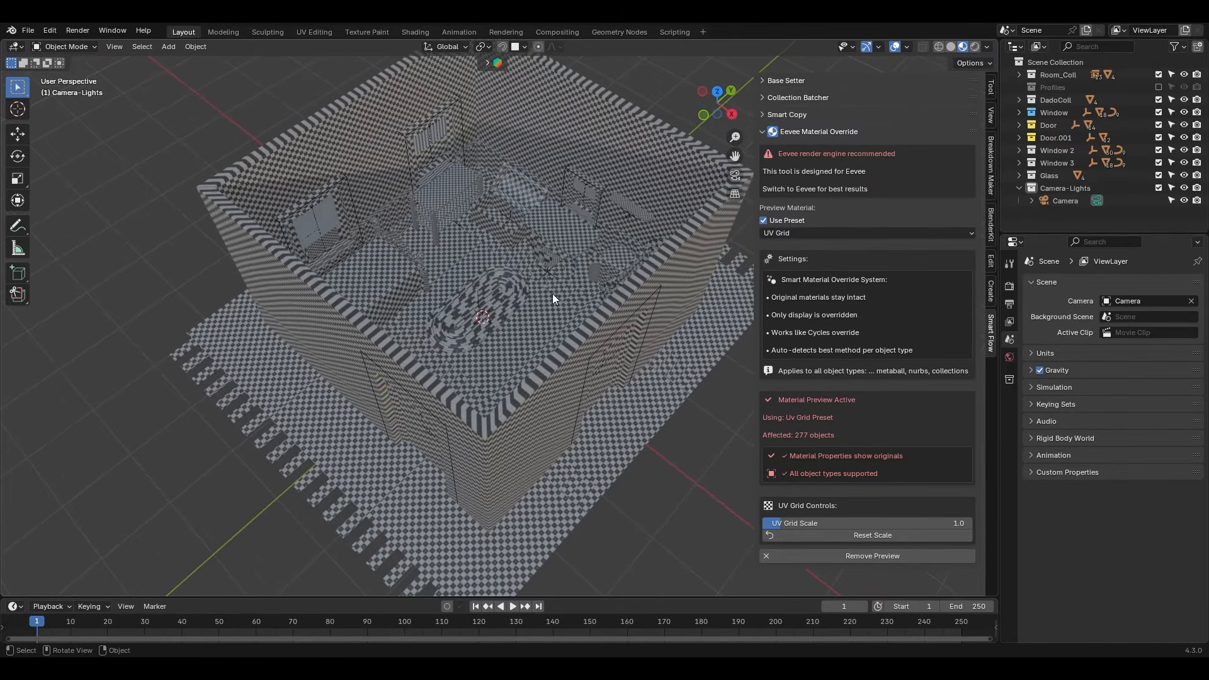
left_click_drag(818, 523, 775, 527)
middle_click_drag(597, 378, 588, 417, "shift")
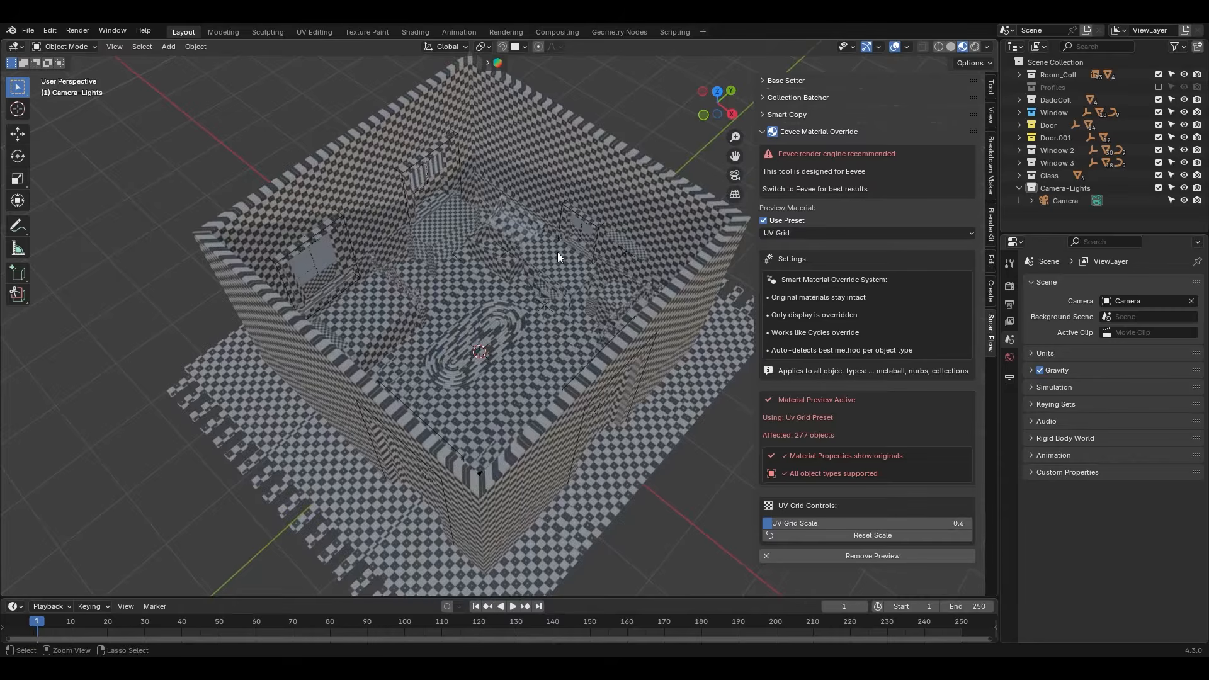
scroll(559, 252, "down", 2)
middle_click_drag(527, 335, 520, 312)
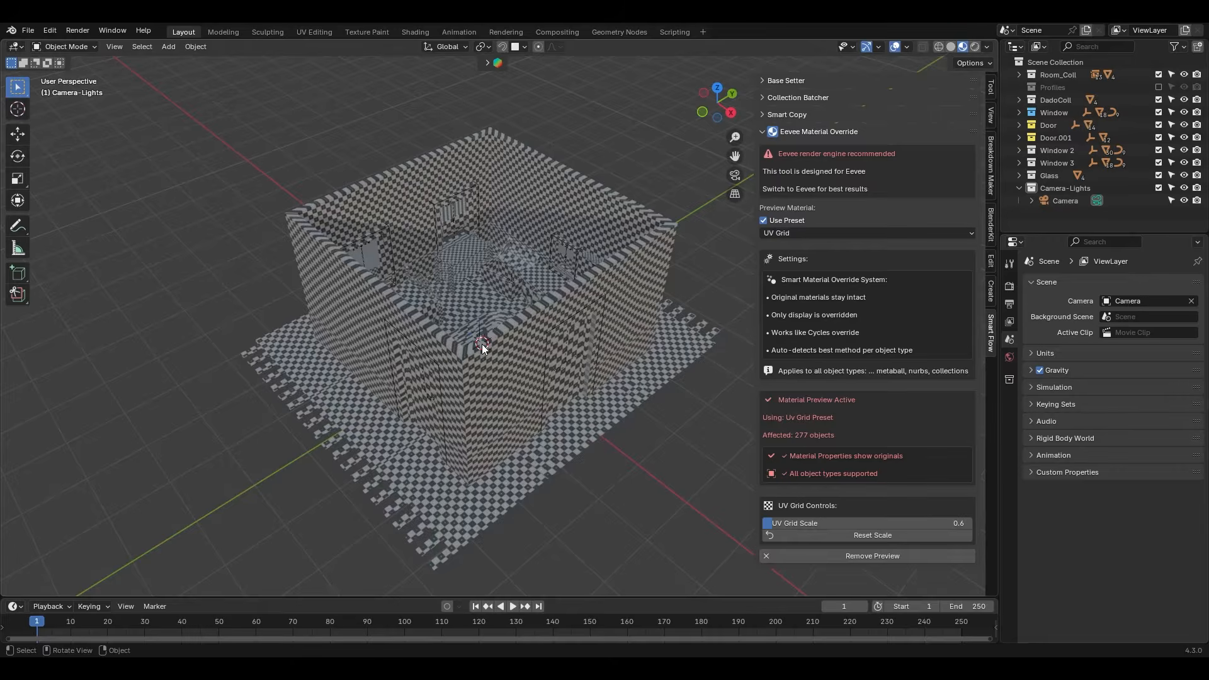
- Remove the Eevee material preview and switch the viewport to Solid shading
left_click(873, 556)
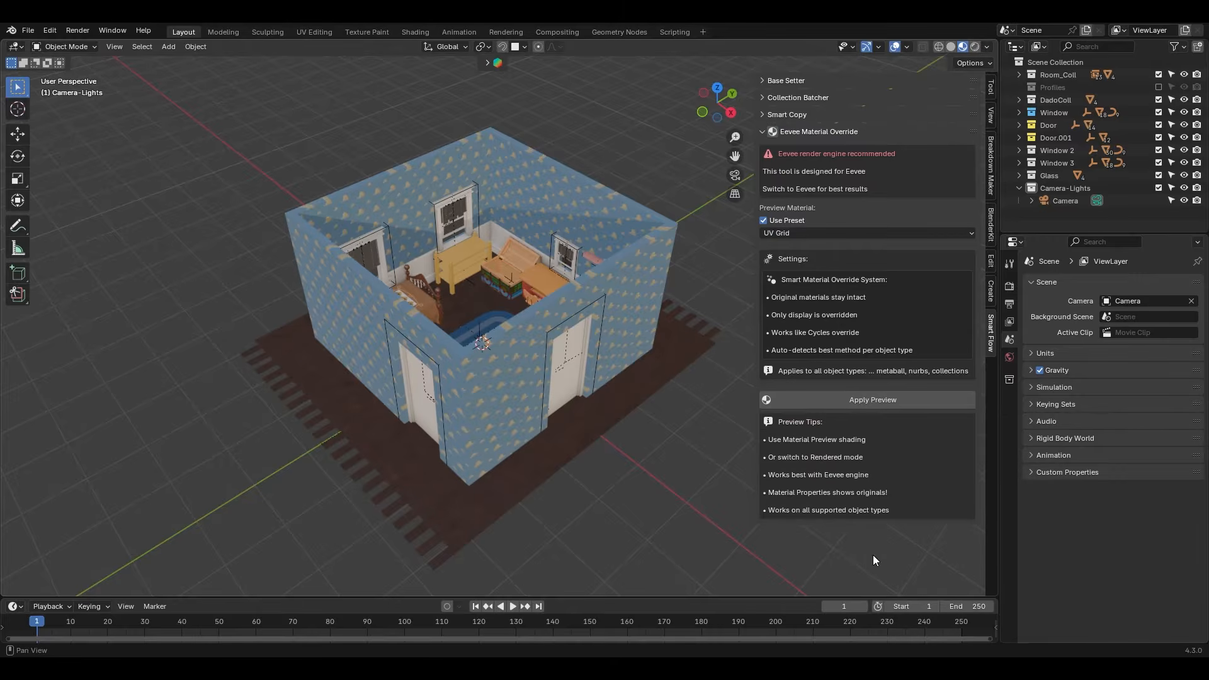
key("z")
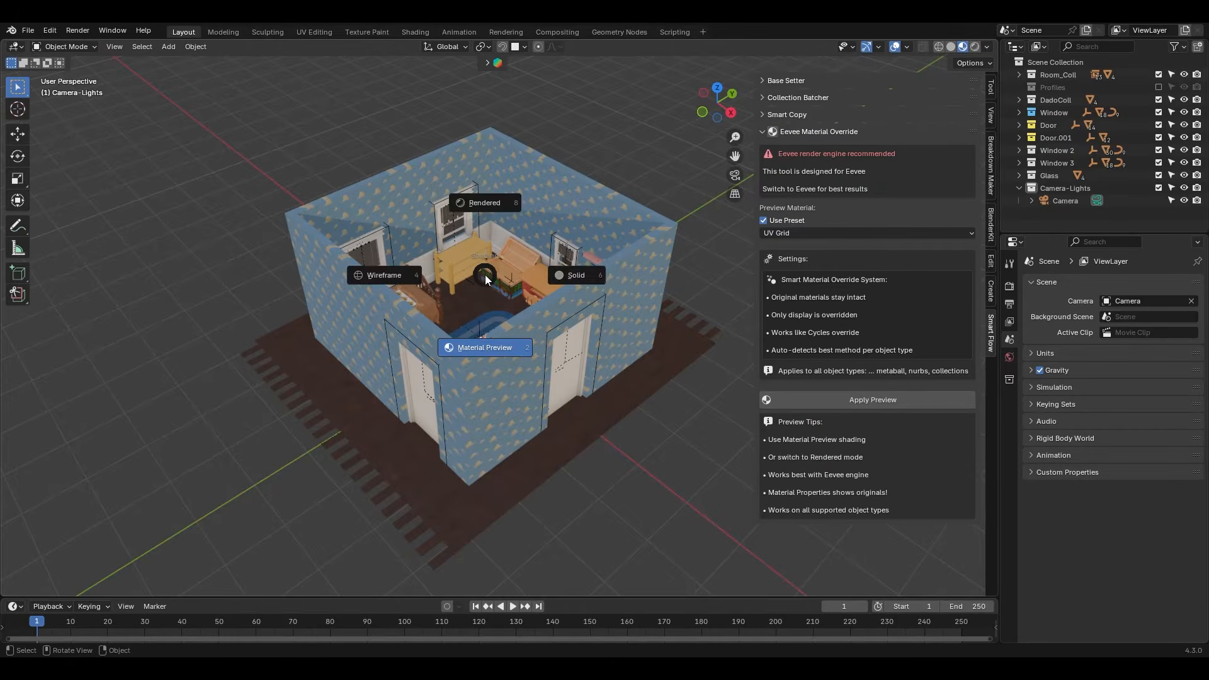
left_click(549, 272)
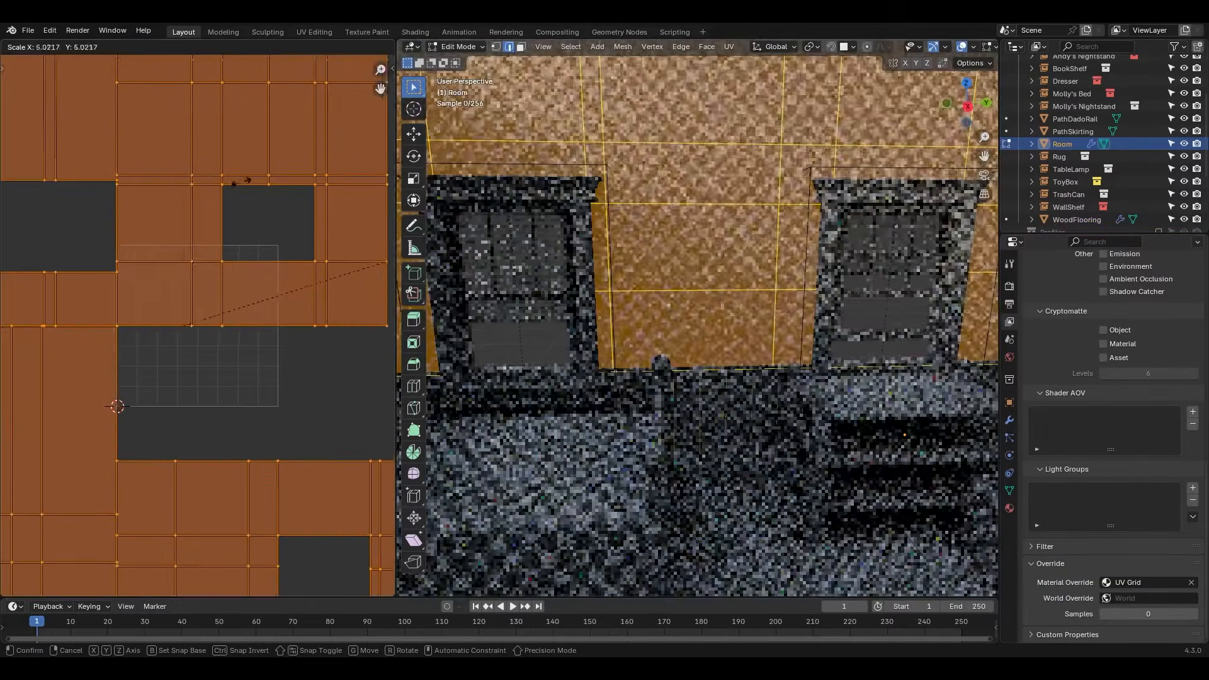
- Scale the Room object's UVs up by about 5, then return to Object Mode and deselect the room
left_click(241, 181)
key("Tab")
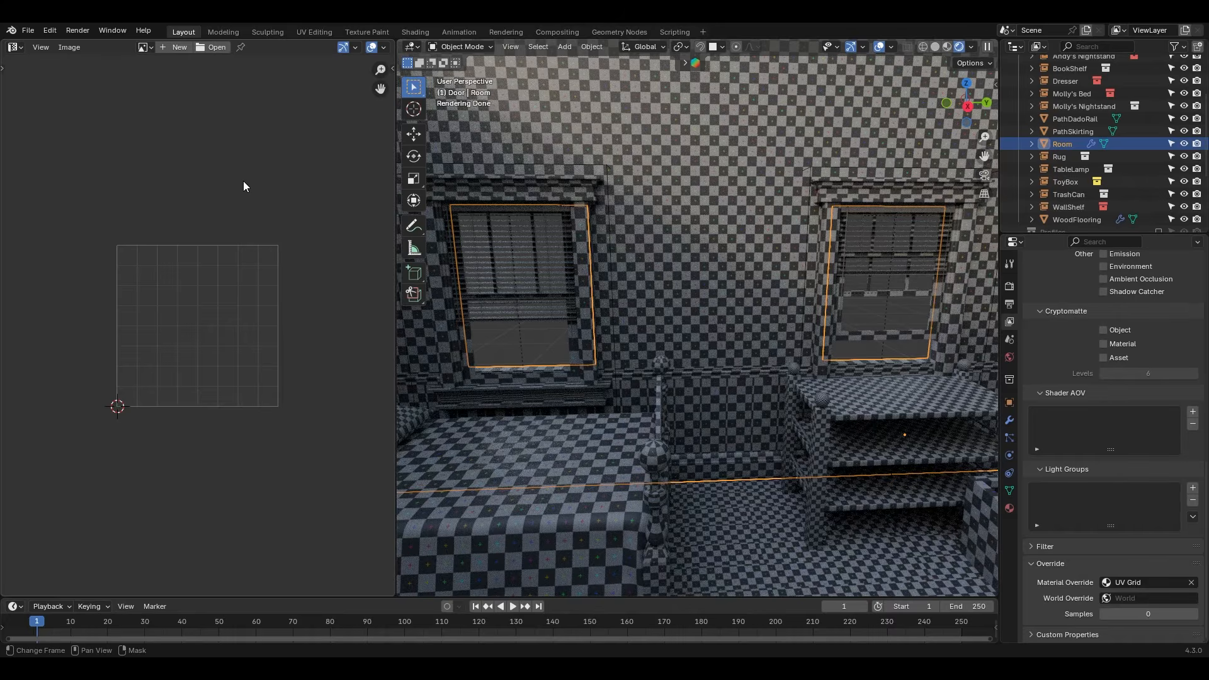
left_click(542, 335)
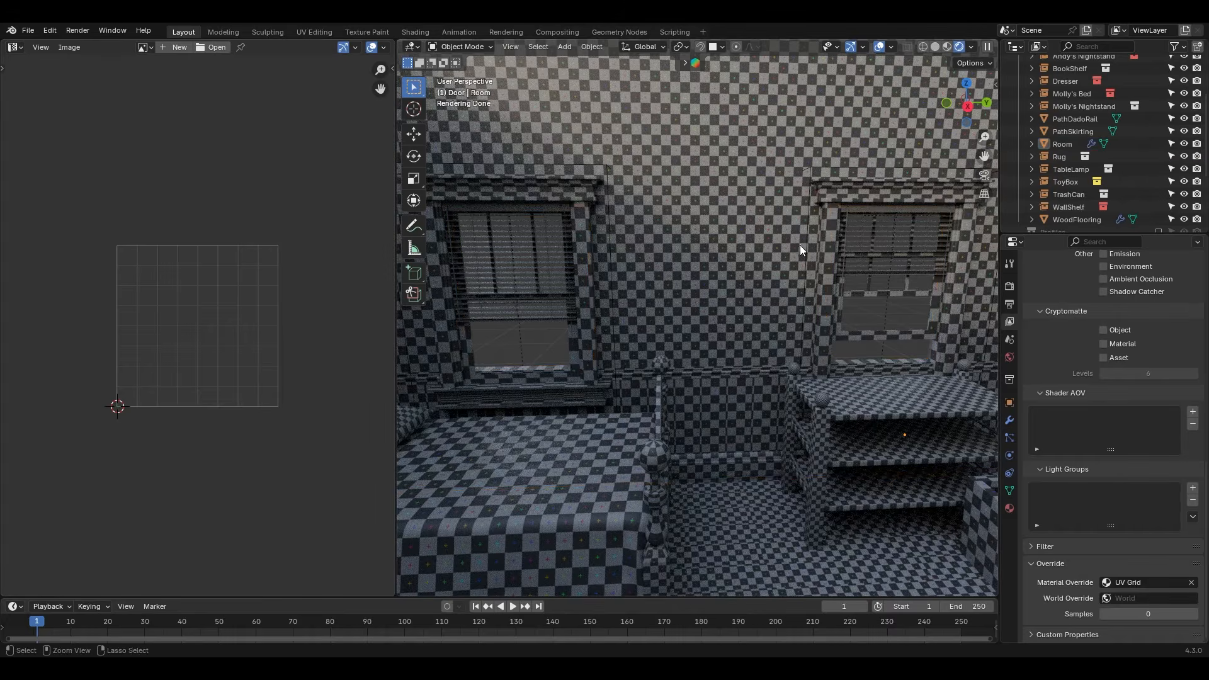
- Maximize the viewport to survey the whole room, and remove the UV Grid material override from the view layer
key("ctrl+space")
middle_click_drag(607, 260, 569, 332)
scroll(569, 331, "down", 6)
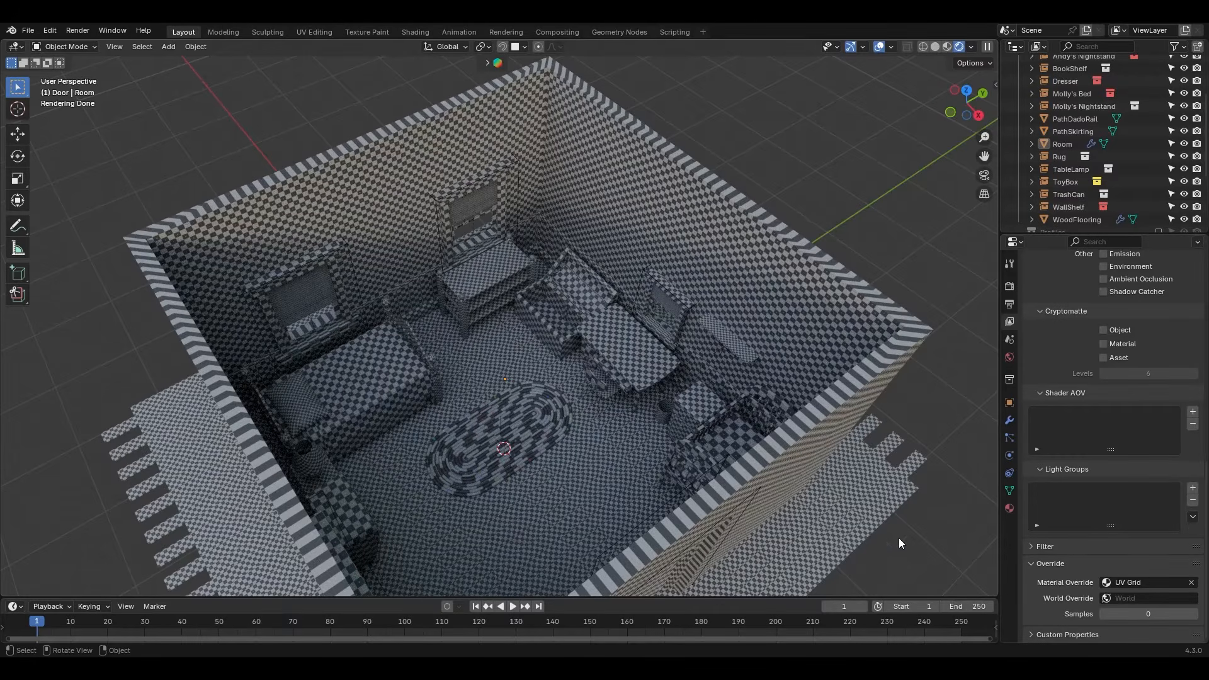
left_click(1190, 583)
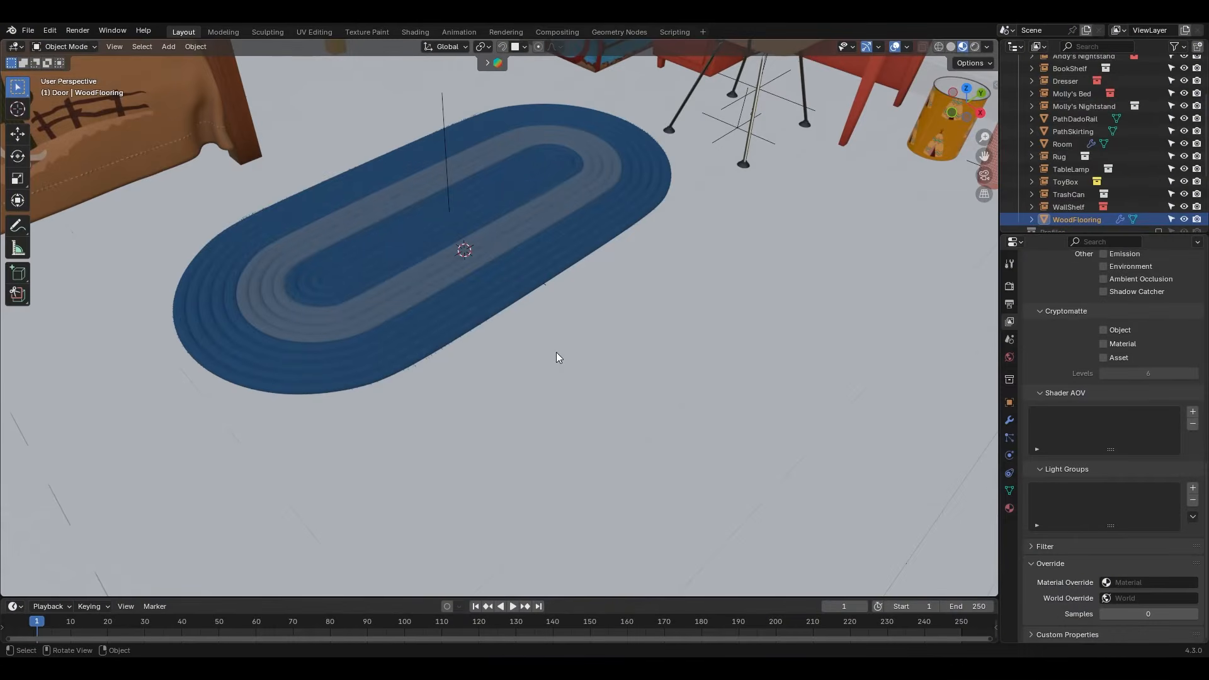
- Isolate WoodFlooring in local view, search the material library for "wood" and apply the dark brown wood material to the floor
key("KP_Divide")
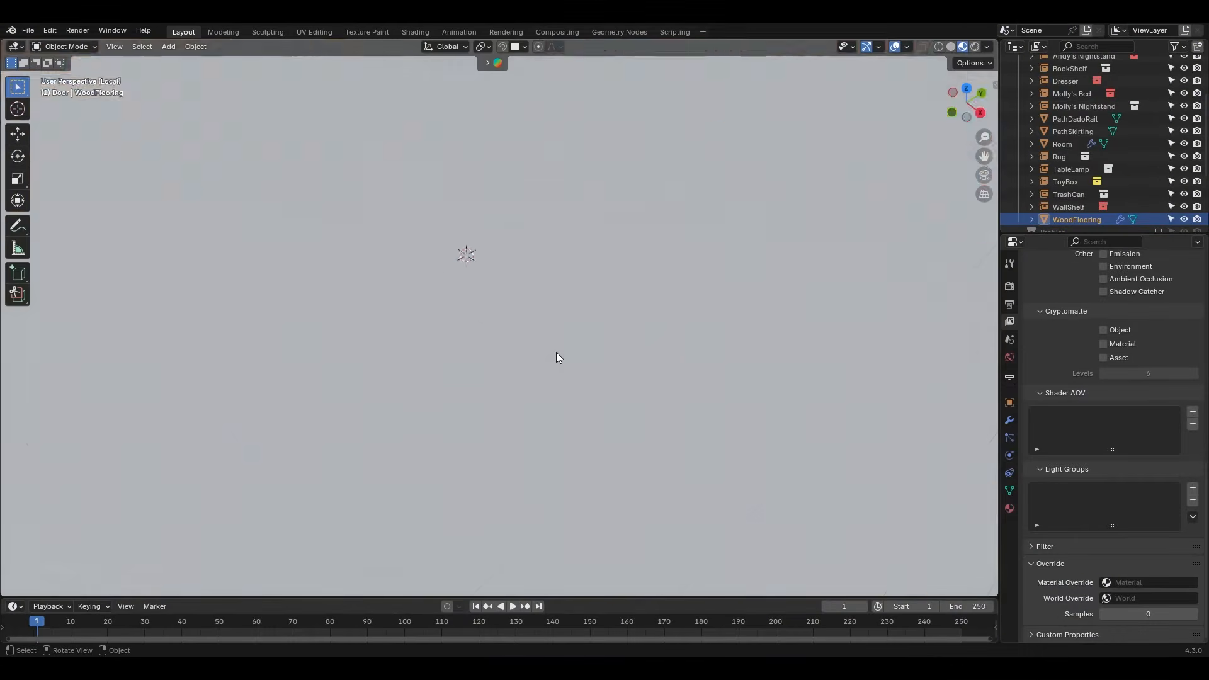
middle_click_drag(518, 363, 514, 267, "ctrl")
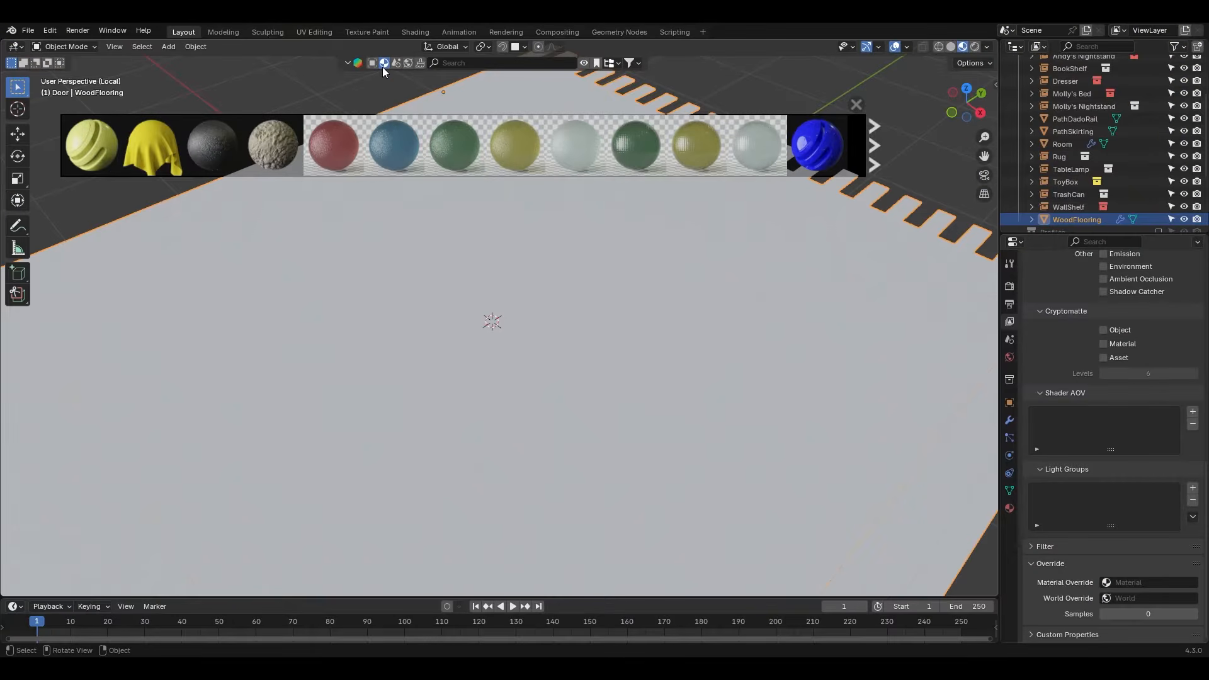
left_click(482, 65)
type("wood")
key("Return")
left_click_drag(212, 145, 450, 312)
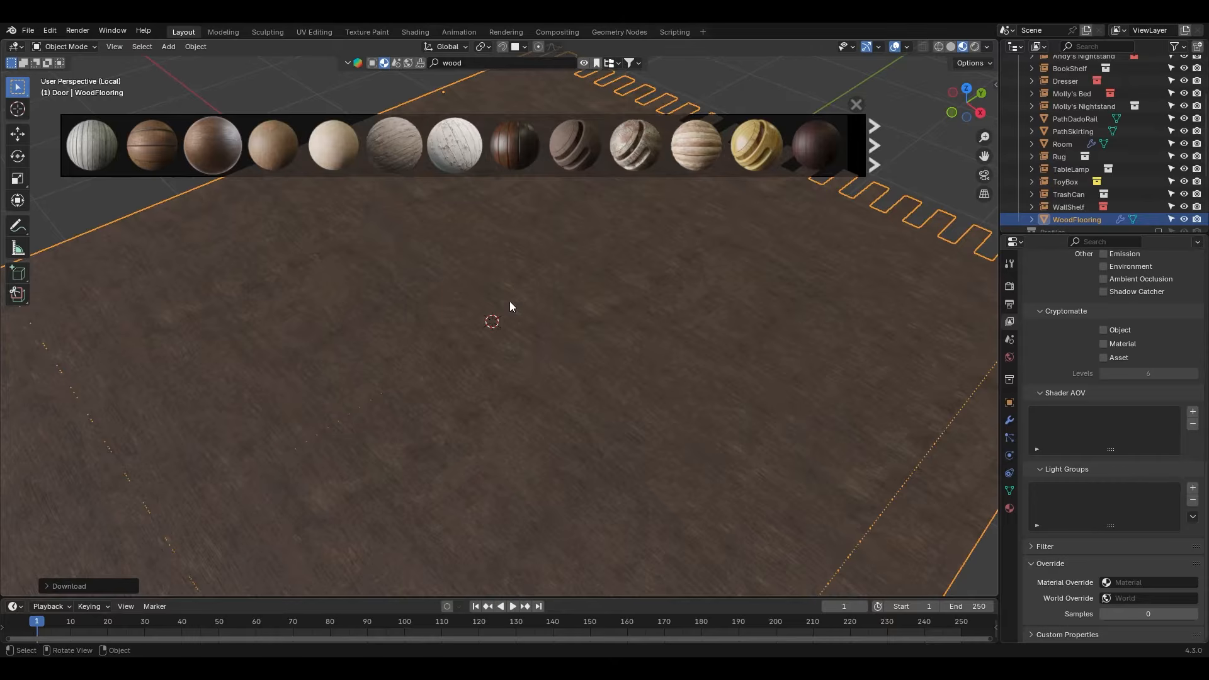
left_click(853, 107)
left_click(348, 63)
- Inspect the wood grain across the floor planks up close and undo the last change
scroll(444, 325, "up", 4)
middle_click_drag(496, 330, 539, 281)
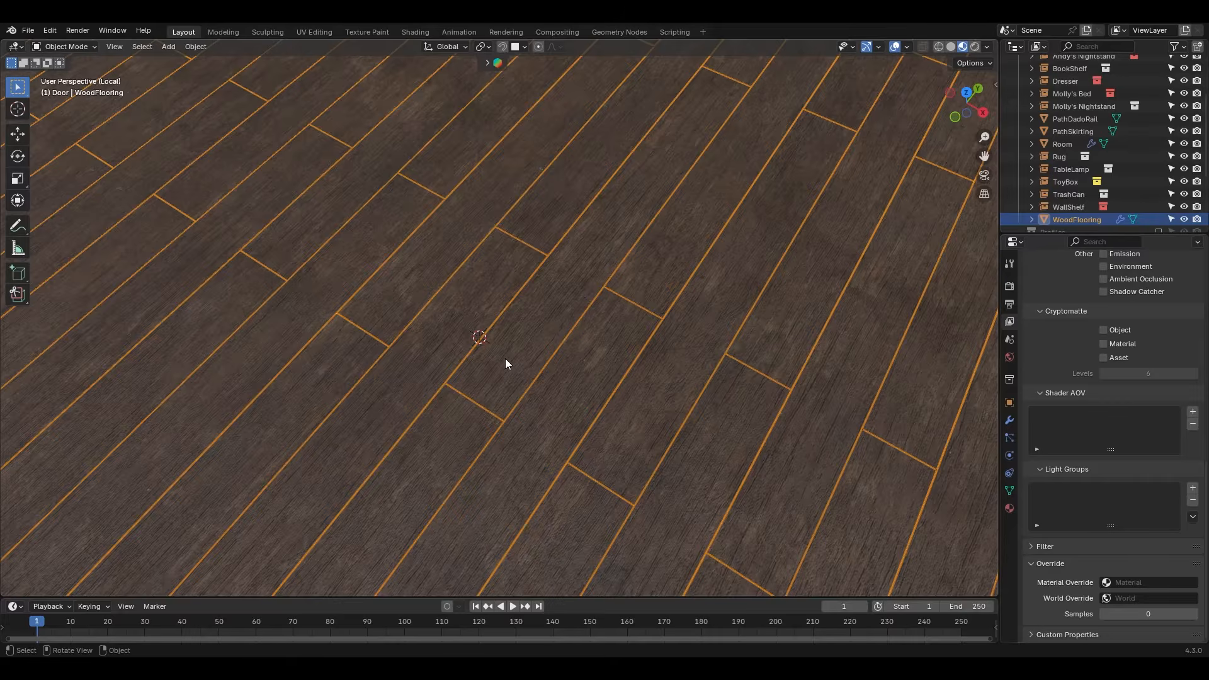
key("ctrl+z")
middle_click_drag(546, 283, 537, 375, "ctrl")
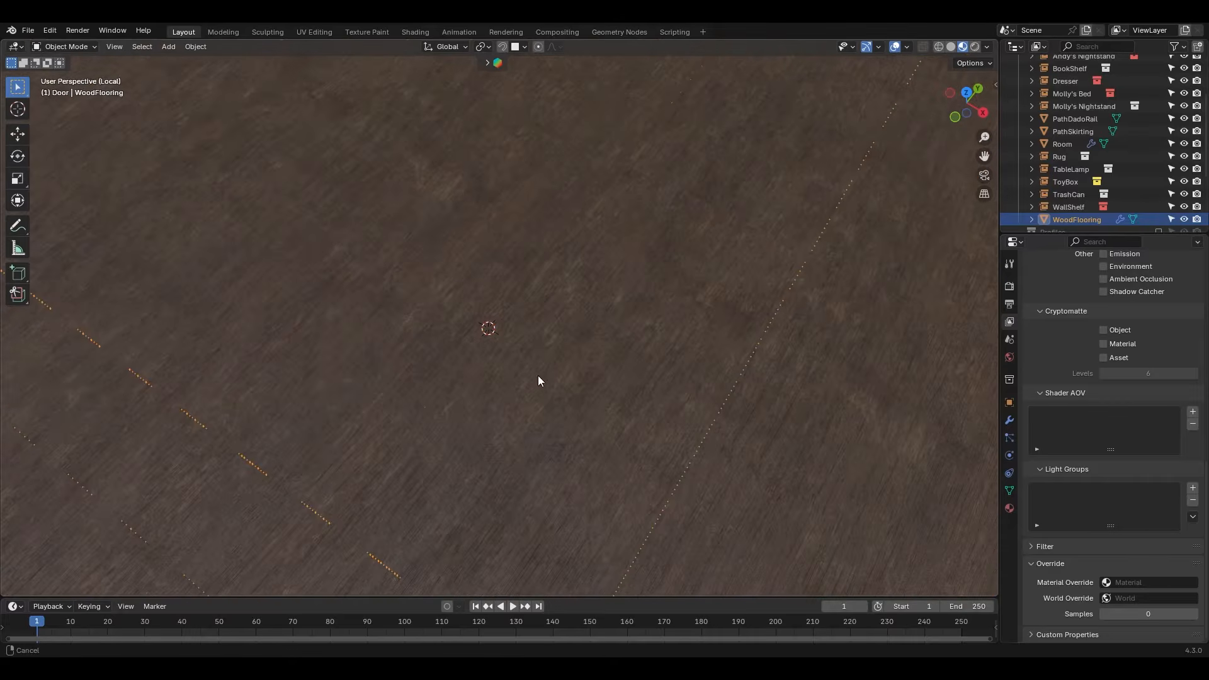
middle_click_drag(562, 282, 558, 351, "ctrl")
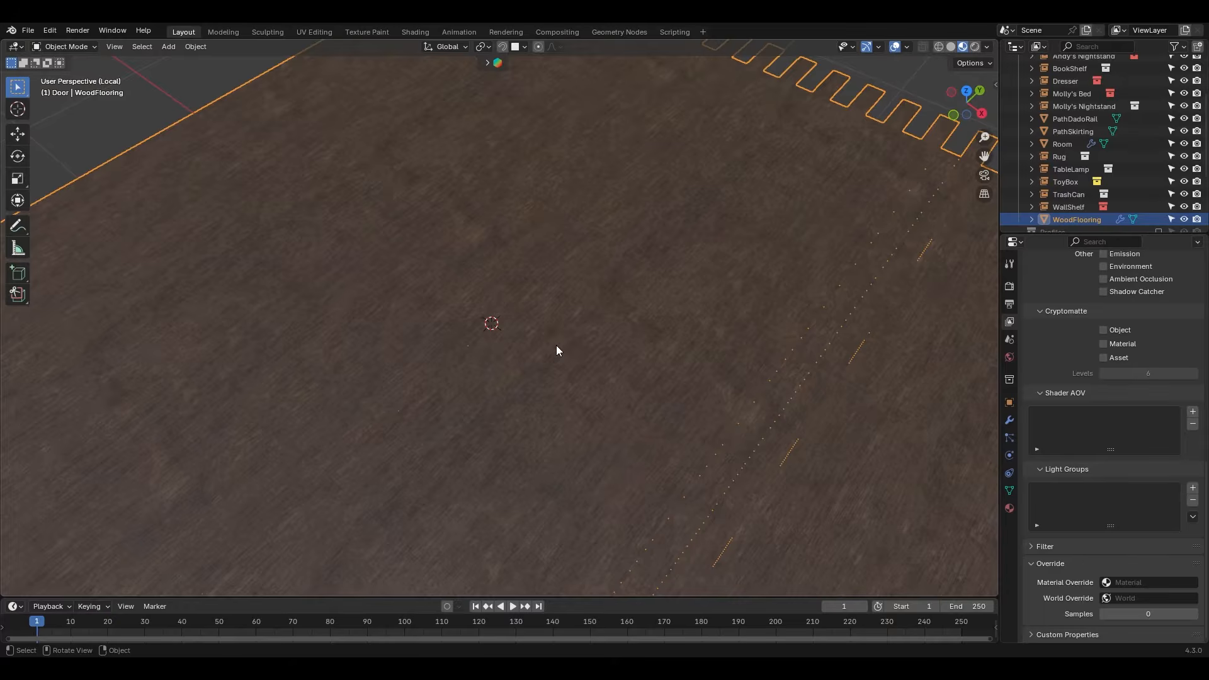
- Set the UV offset of WoodFlooring's first Array modifier to U 0.1905 and V -0.2041
left_click(1010, 420)
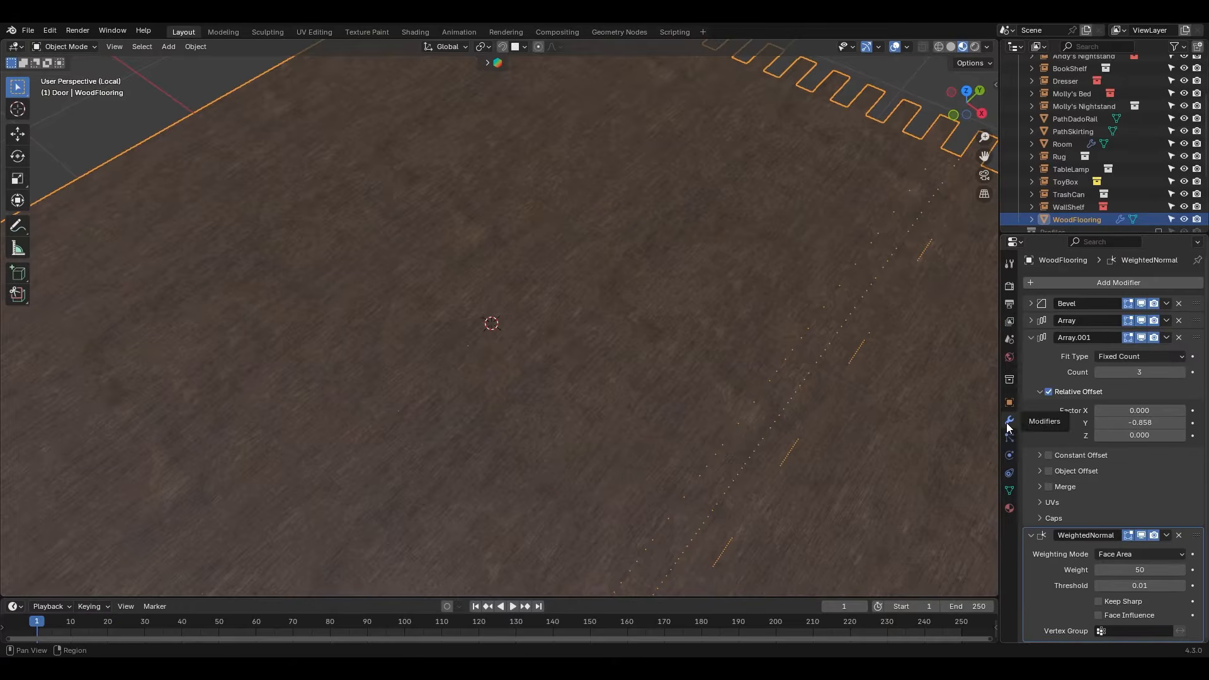
left_click(1032, 320)
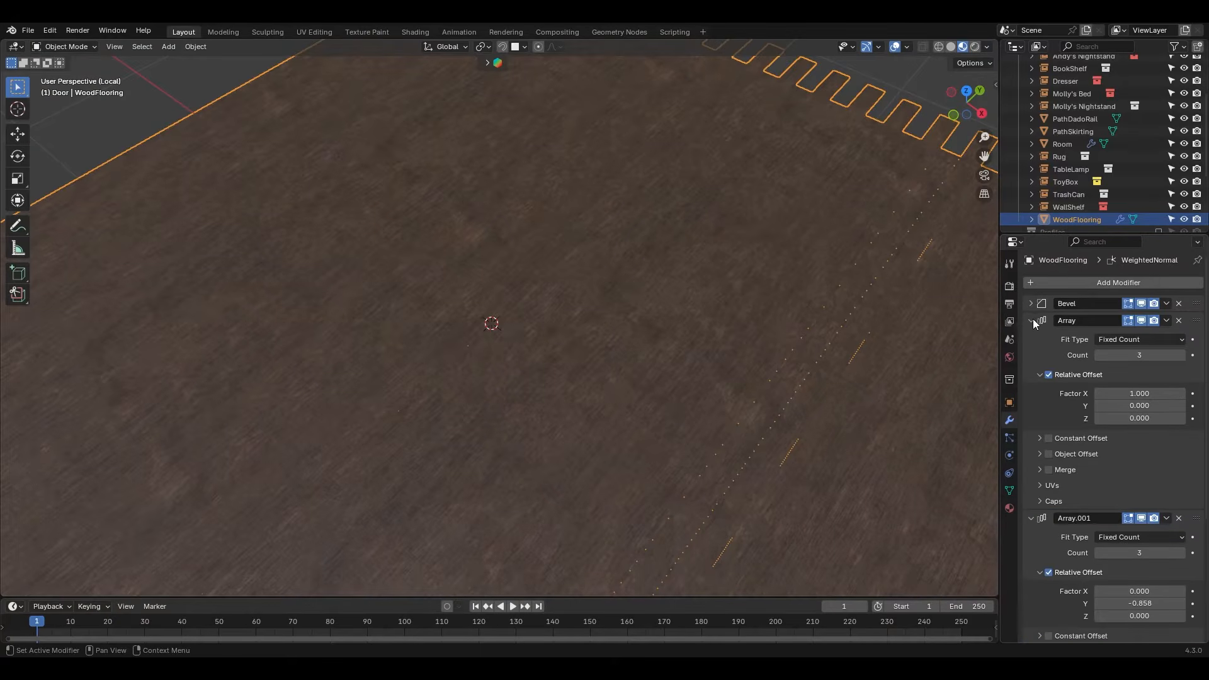
left_click(1040, 485)
mouse_move(1136, 505)
left_mouse_down()
mouse_move(1149, 504)
mouse_move(1126, 518)
left_mouse_up()
scroll(1053, 552, "down", 4)
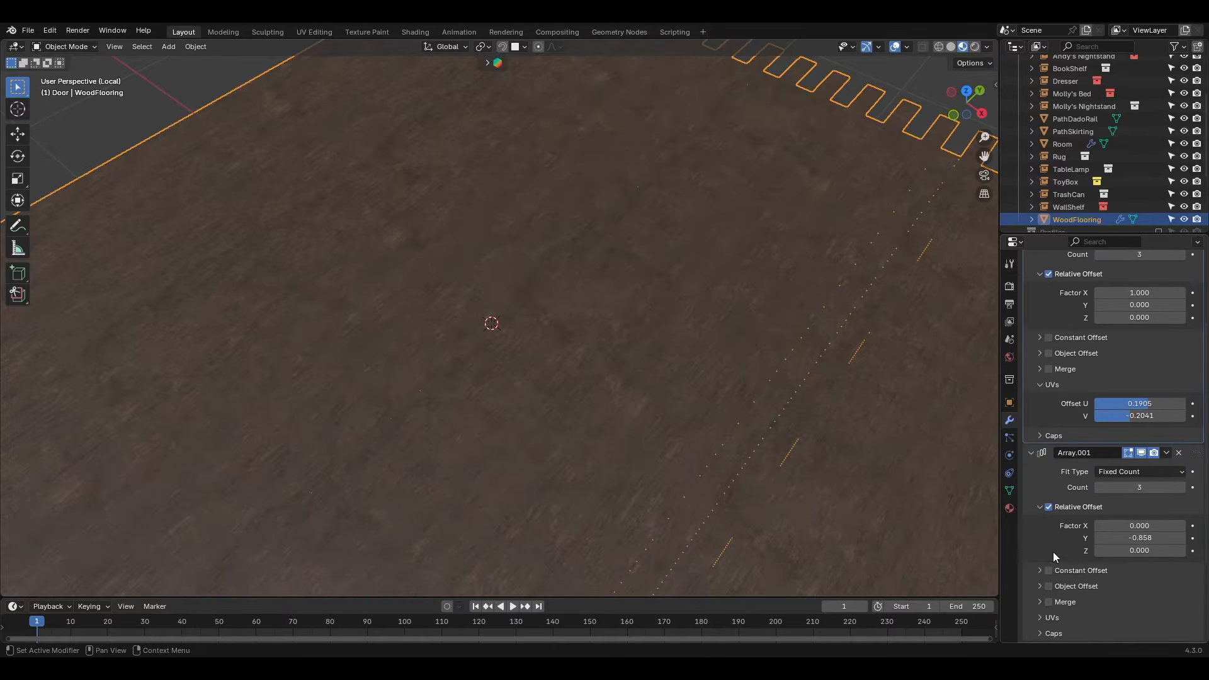
- Set the UV offset of the Array.001 modifier to U 0.1224 and V -0.3265
scroll(1053, 551, "down", 4)
left_click(1045, 518)
scroll(1045, 531, "down", 1)
left_click_drag(1137, 511, 1150, 523)
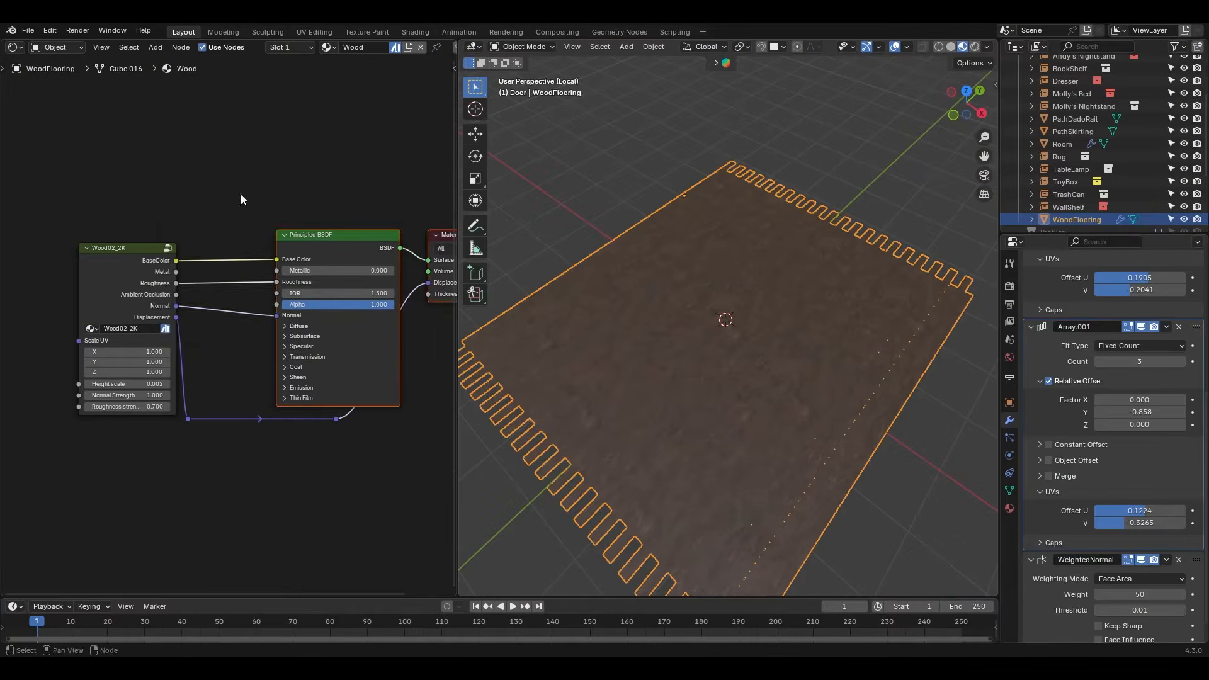
- Insert a Hue/Saturation/Value node between the Wood02_2K BaseColor output and the Principled BSDF Base Color input
key("shift+a")
type("hue")
key("Return")
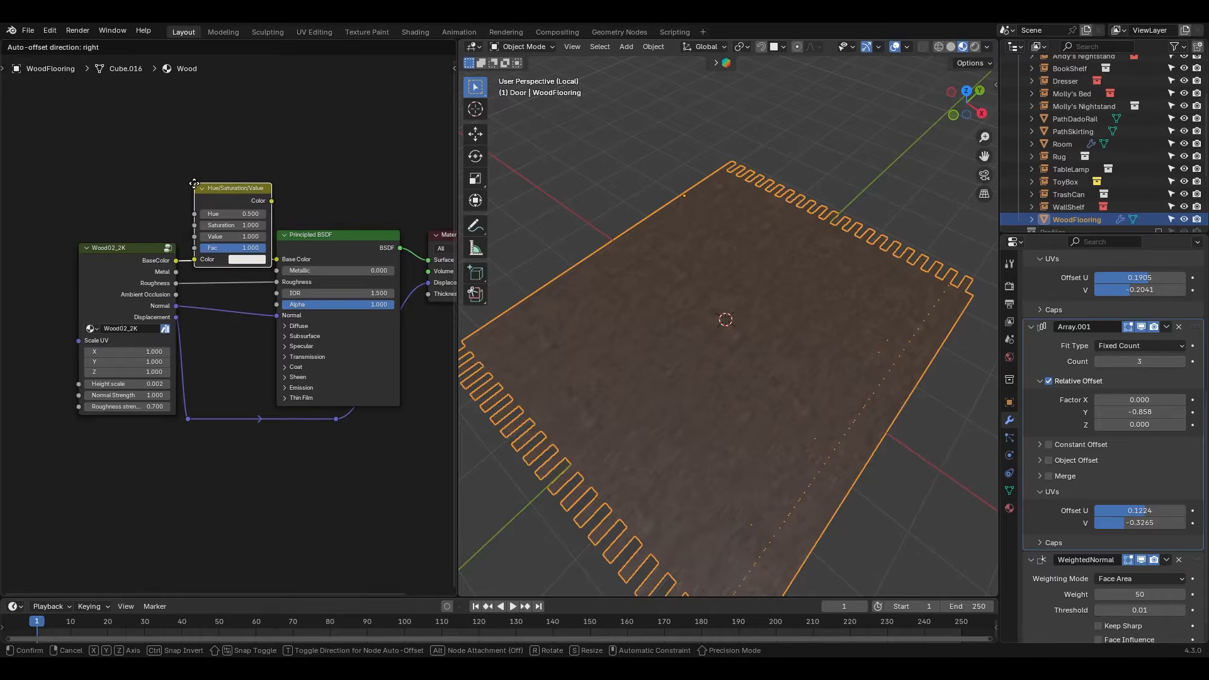
left_click(195, 183)
- Add a Color Ramp node above the wood texture group and connect its Color output to the Hue/Saturation/Value node's Value input
key("shift+a")
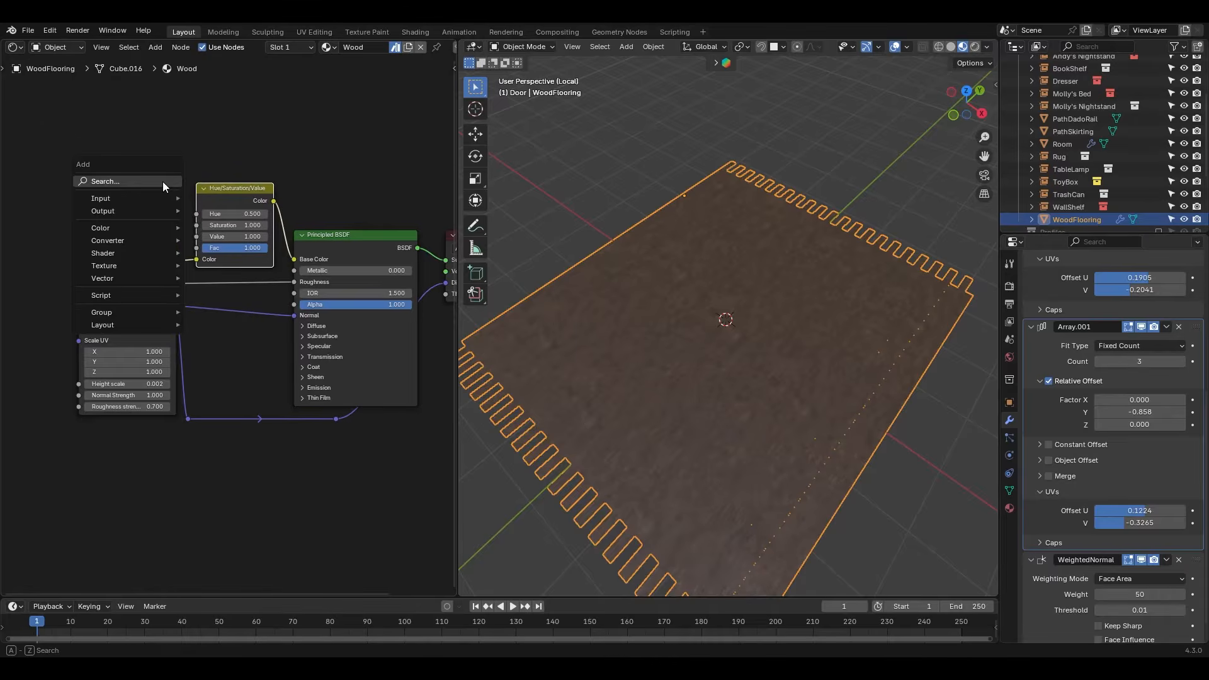
type("color r")
key("Return")
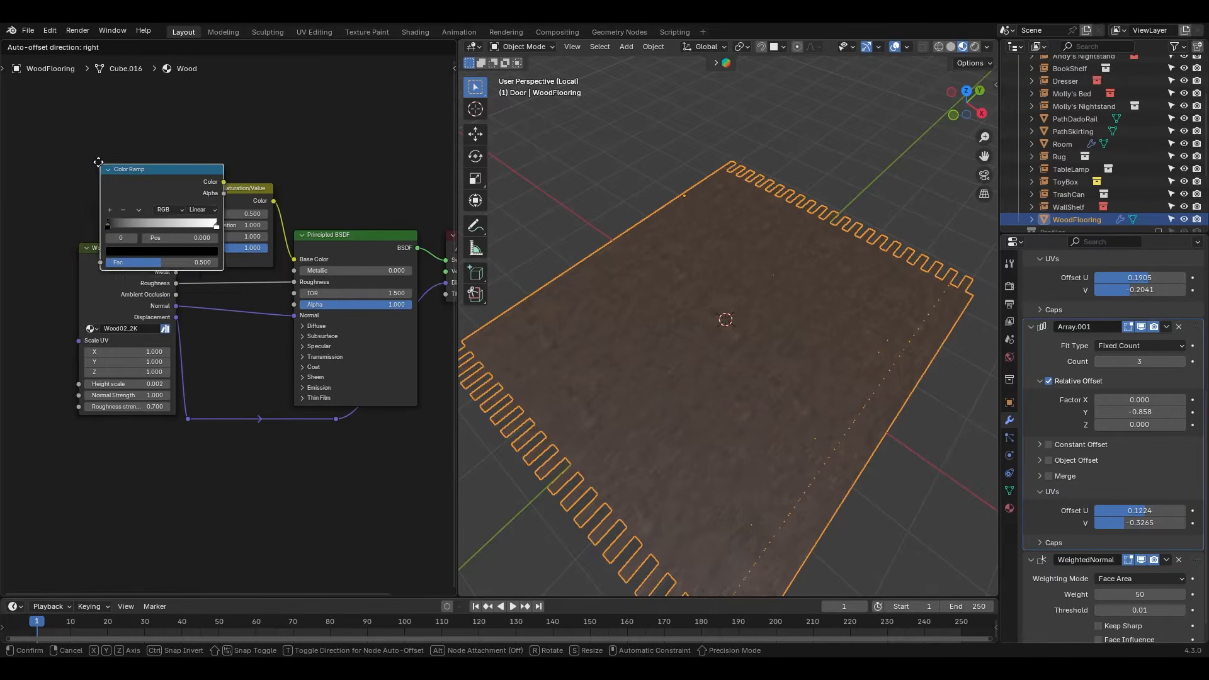
left_click(42, 101)
scroll(267, 176, "up", 5, "ctrl")
left_click_drag(222, 120, 248, 234)
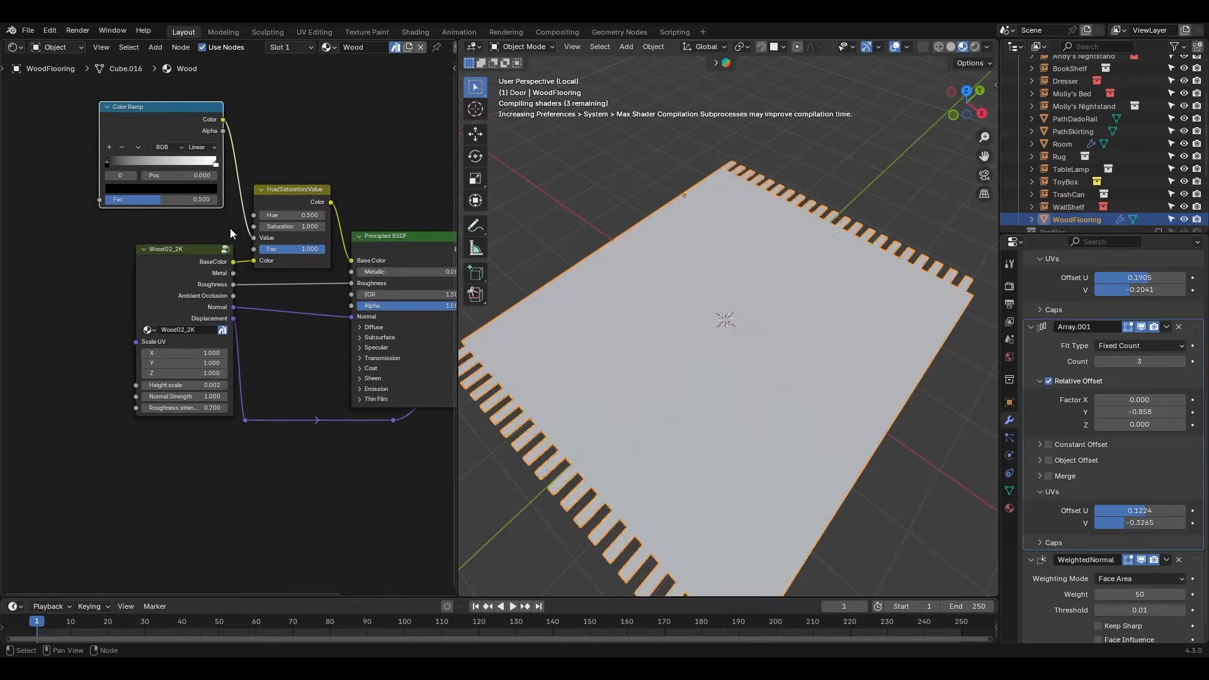
- Try moving the Color Ramp's black stop to position 0.418, then undo the change
left_click_drag(113, 162, 153, 162)
scroll(719, 335, "up", 6)
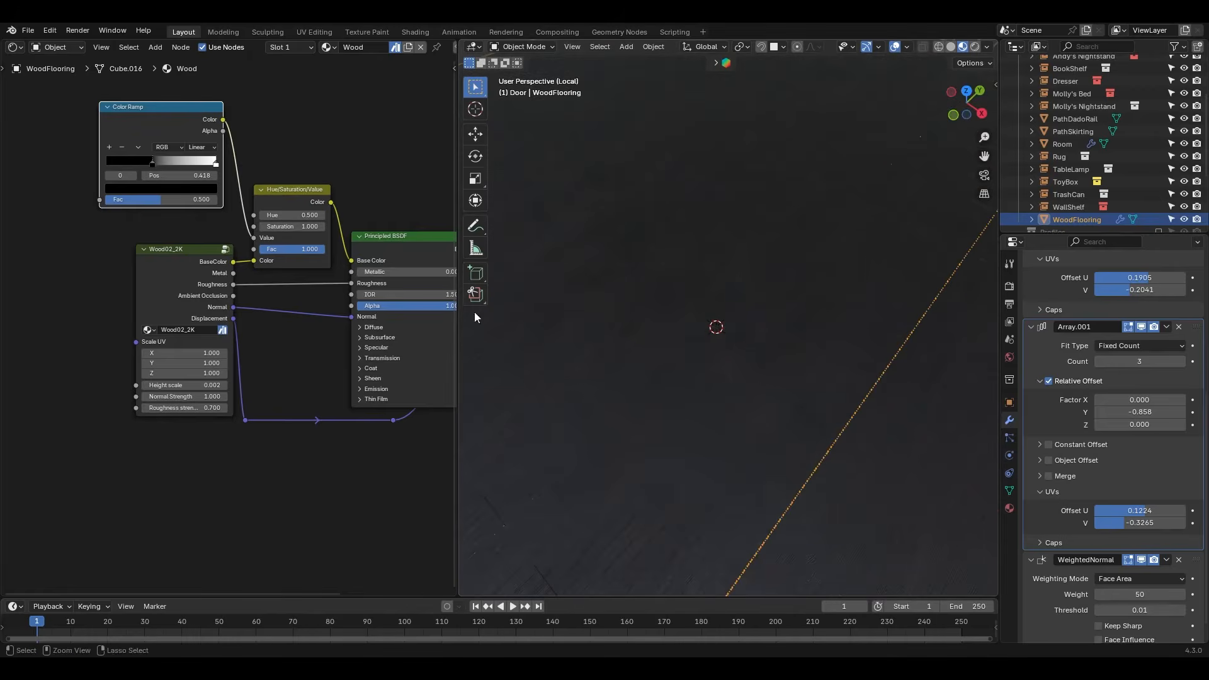
key("ctrl+z")
- Add a Geometry node and connect its Random Per Island output to the Color Ramp's Fac input
middle_click_drag(190, 219, 238, 266, "ctrl")
left_click(70, 240)
key("shift+a")
type("geo")
key("Return")
left_click(70, 145)
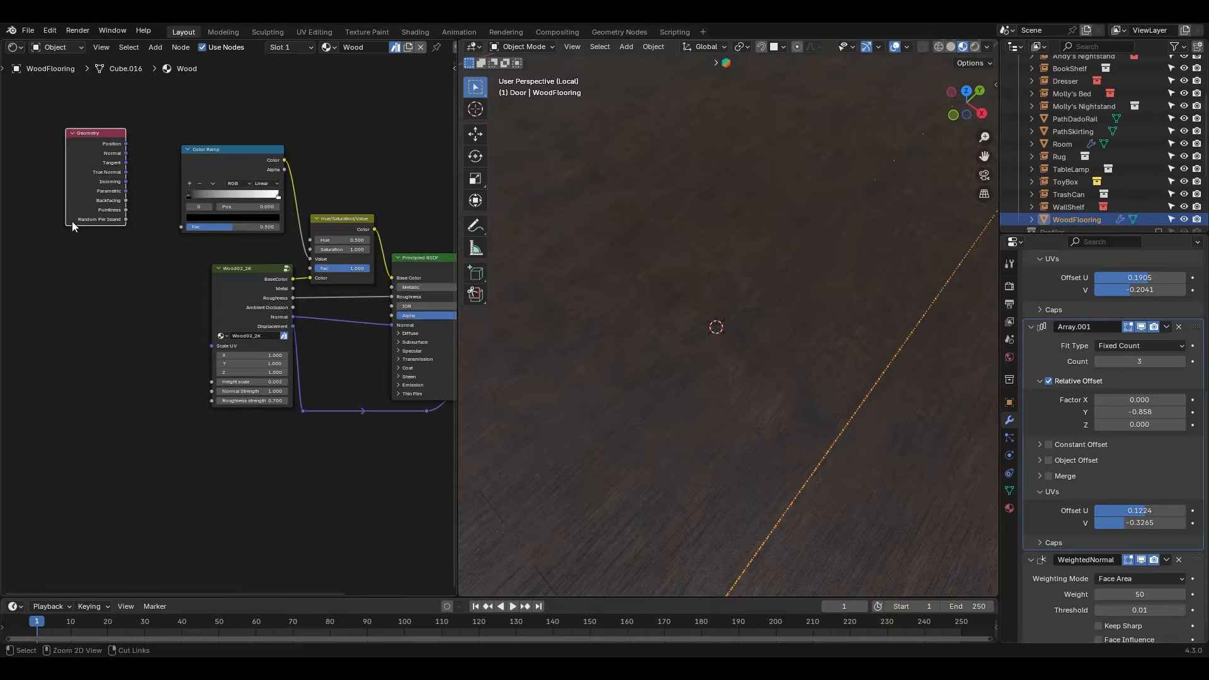
scroll(72, 221, "up", 2)
mouse_move(118, 216)
left_mouse_down()
mouse_move(149, 235)
mouse_move(187, 225)
left_mouse_up()
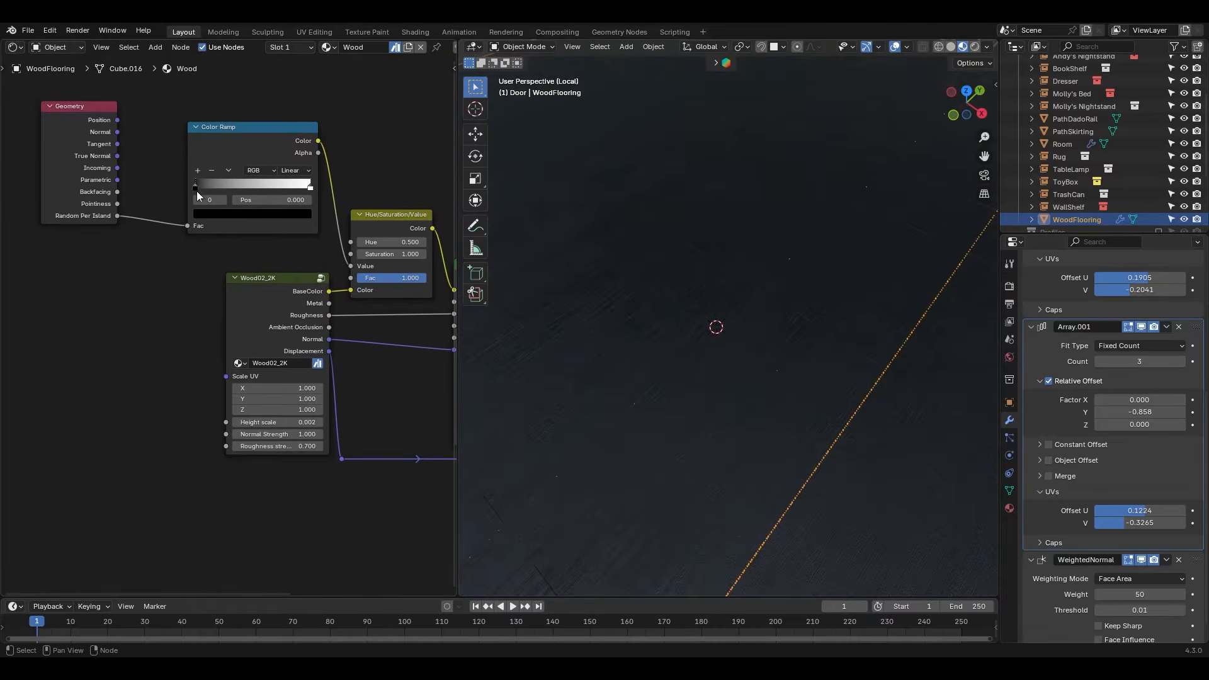
- Lighten the Color Ramp's black stop to a grey with value 0.780 and check the floor's color
left_click(221, 213)
left_click_drag(293, 119, 293, 43)
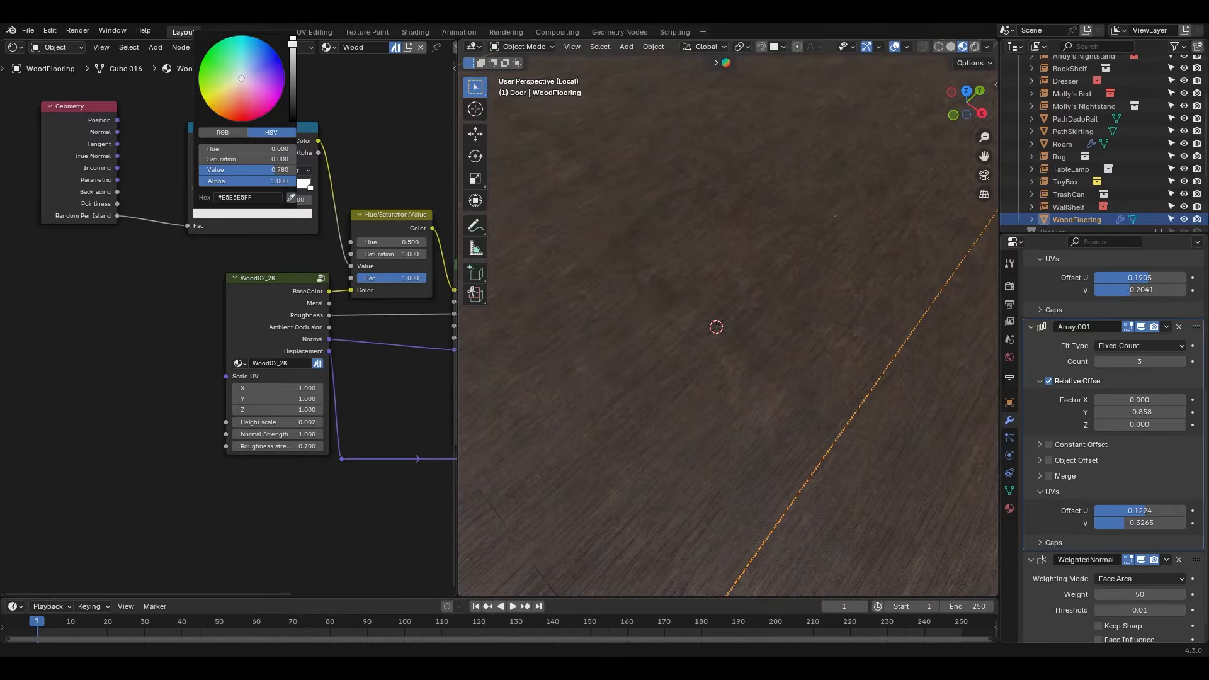
scroll(800, 242, "down", 6)
middle_click_drag(771, 357, 762, 339, "shift")
- Switch to rendered shading and set the Color Ramp's first stop to light grey at position 0.000 for subtle plank variation
left_click(209, 217)
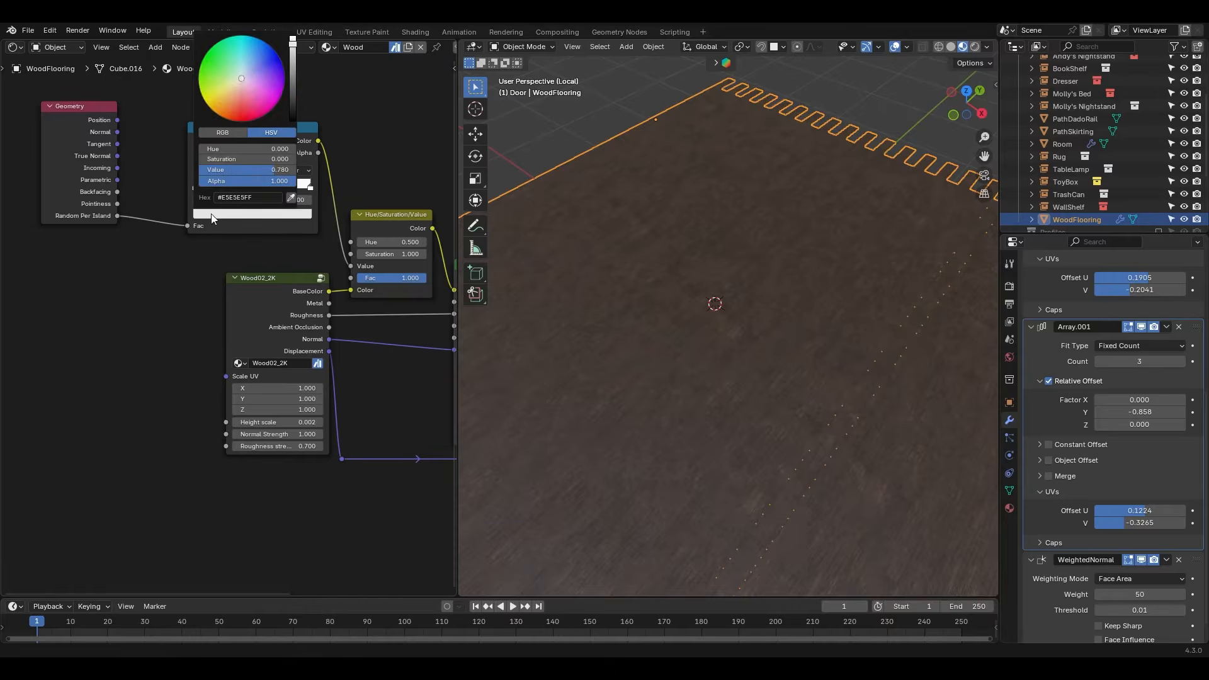
left_click_drag(292, 45, 292, 69)
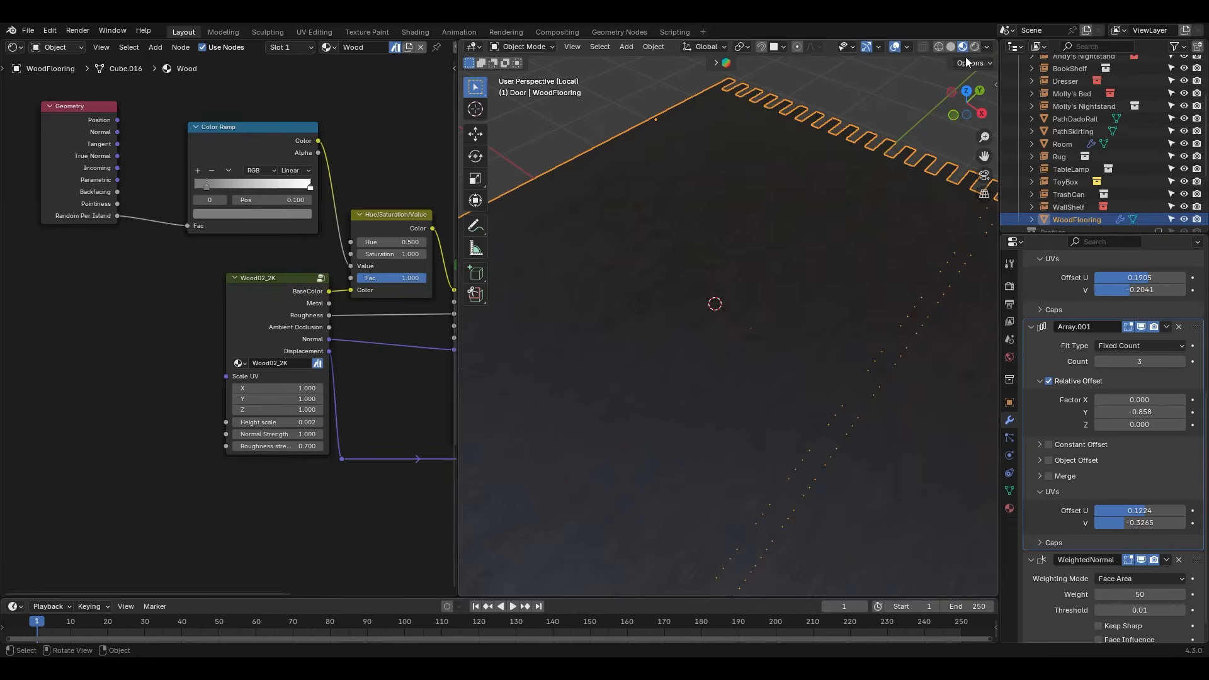
middle_click_drag(733, 406, 725, 362, "shift")
left_click_drag(207, 187, 187, 187)
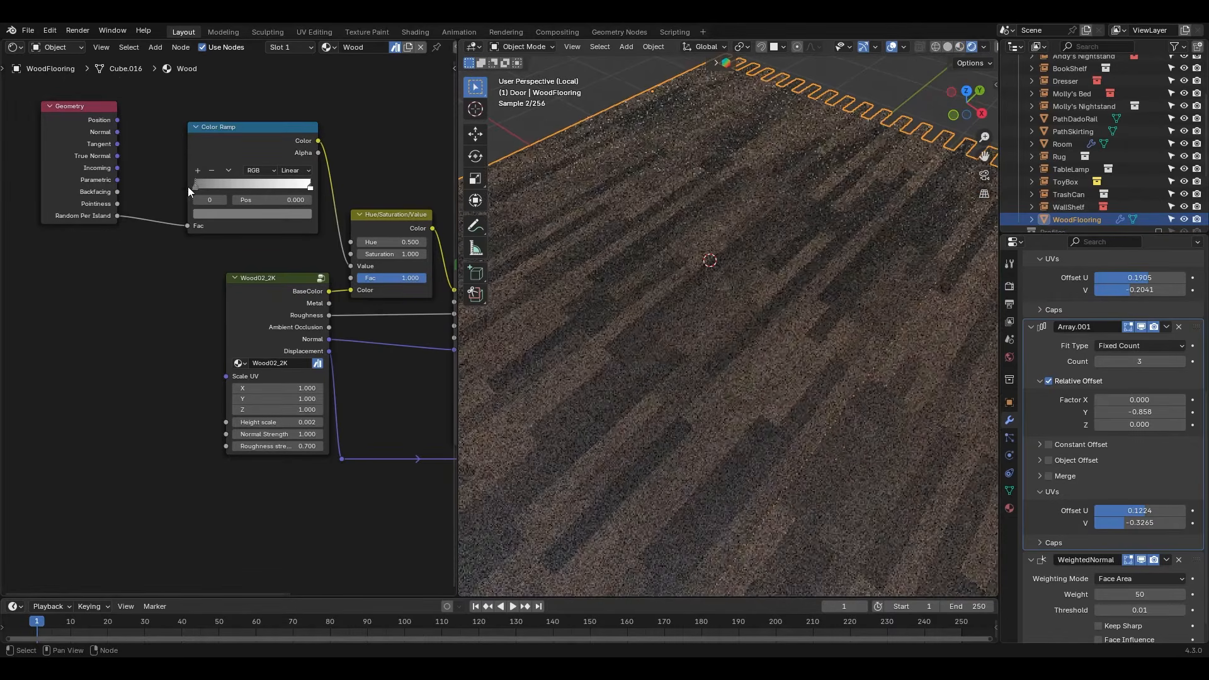
left_click(251, 214)
left_click_drag(293, 80, 293, 64)
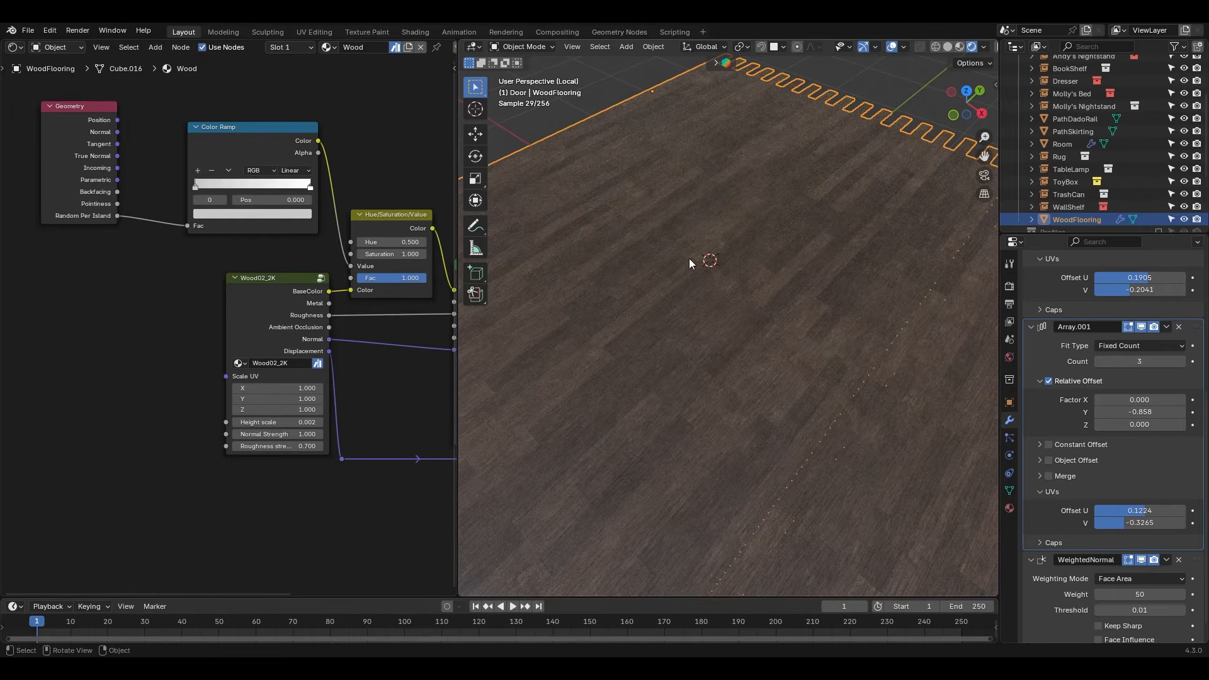
- Set the wood's Hue to 0.480 and Saturation to 1.280, then leave local view to bring back the whole room
middle_click_drag(728, 278, 828, 439, "ctrl")
left_click(864, 452)
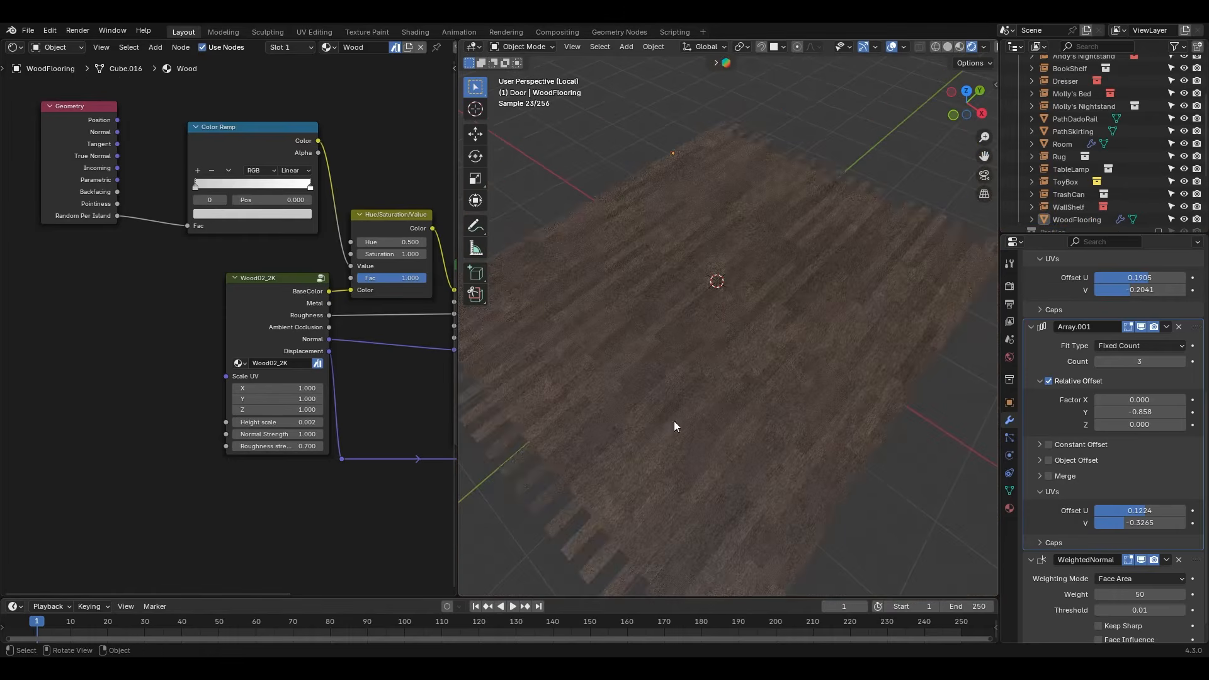
middle_click_drag(673, 420, 761, 286, "ctrl")
mouse_move(392, 254)
left_mouse_down()
mouse_move(437, 255)
mouse_move(395, 243)
mouse_move(381, 254)
left_mouse_up()
key("KP_Divide")
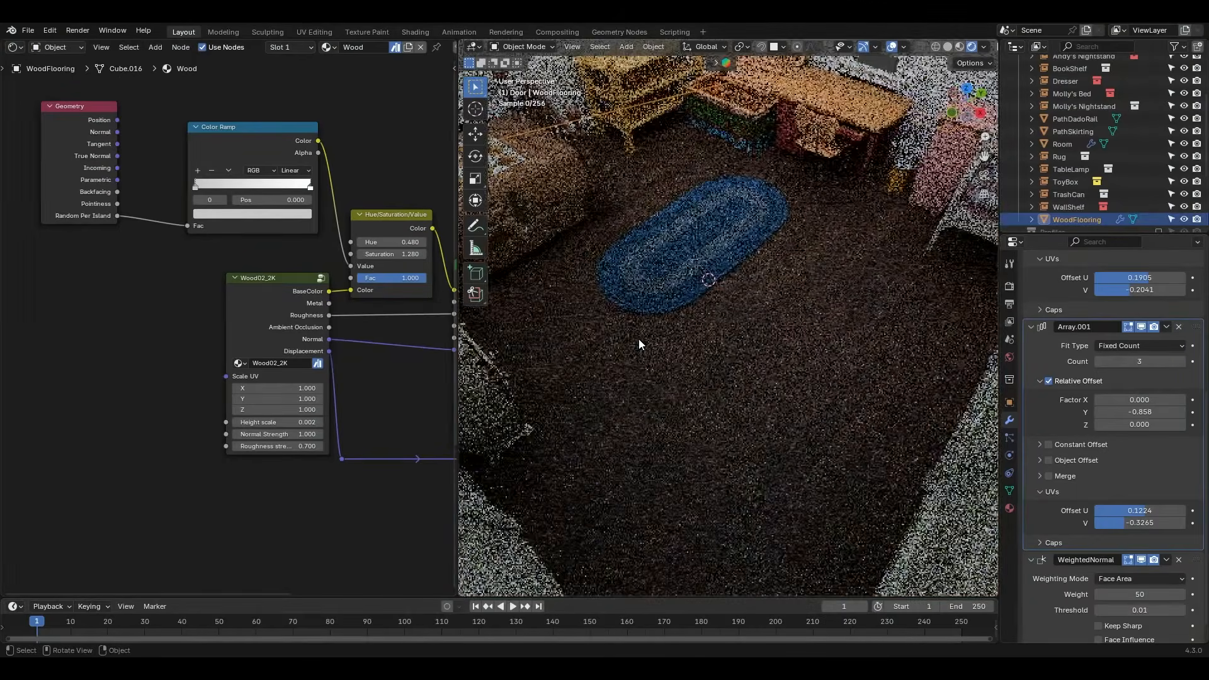
key("ctrl+space")
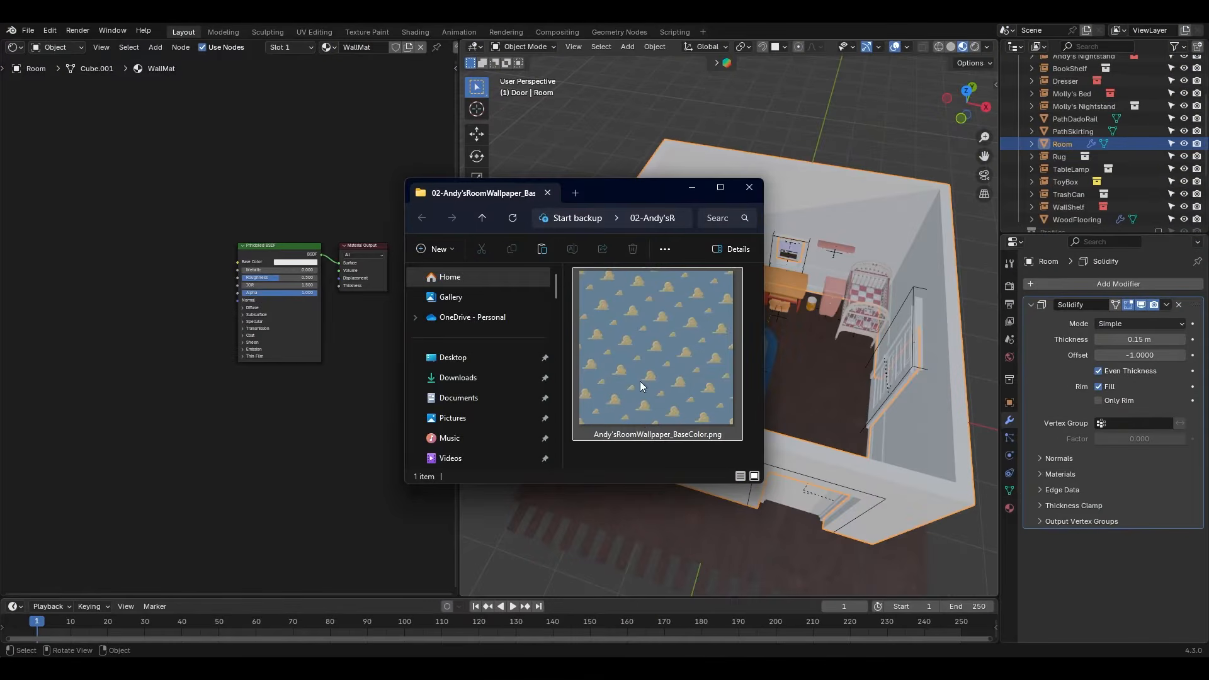
- Add Andy'sRoomWallpaper_BaseColor.png to WallMat as the Base Color texture, with Texture Coordinate and Mapping nodes feeding it
left_click_drag(652, 360, 269, 364)
left_click_drag(121, 268, 239, 262)
left_click(161, 274)
key("ctrl+t")
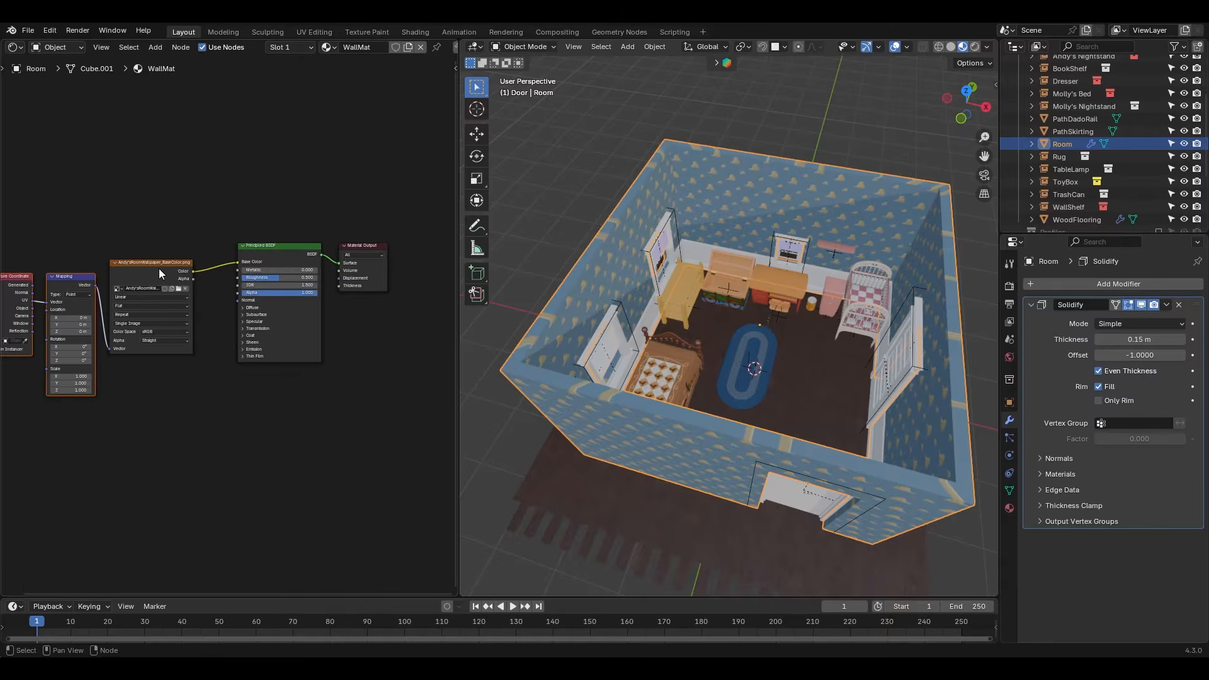
key("Home")
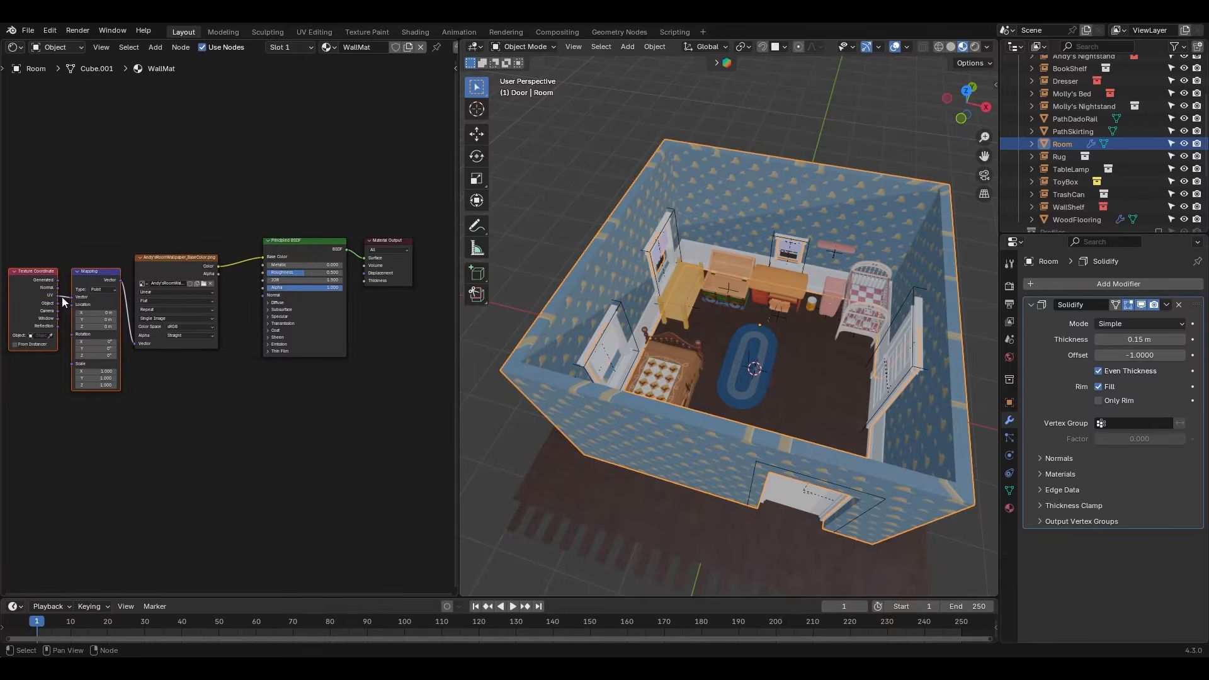
- Open the UV Editor in place of the Shader Editor and enter Edit Mode on Room to show its wall UVs
left_click(14, 46)
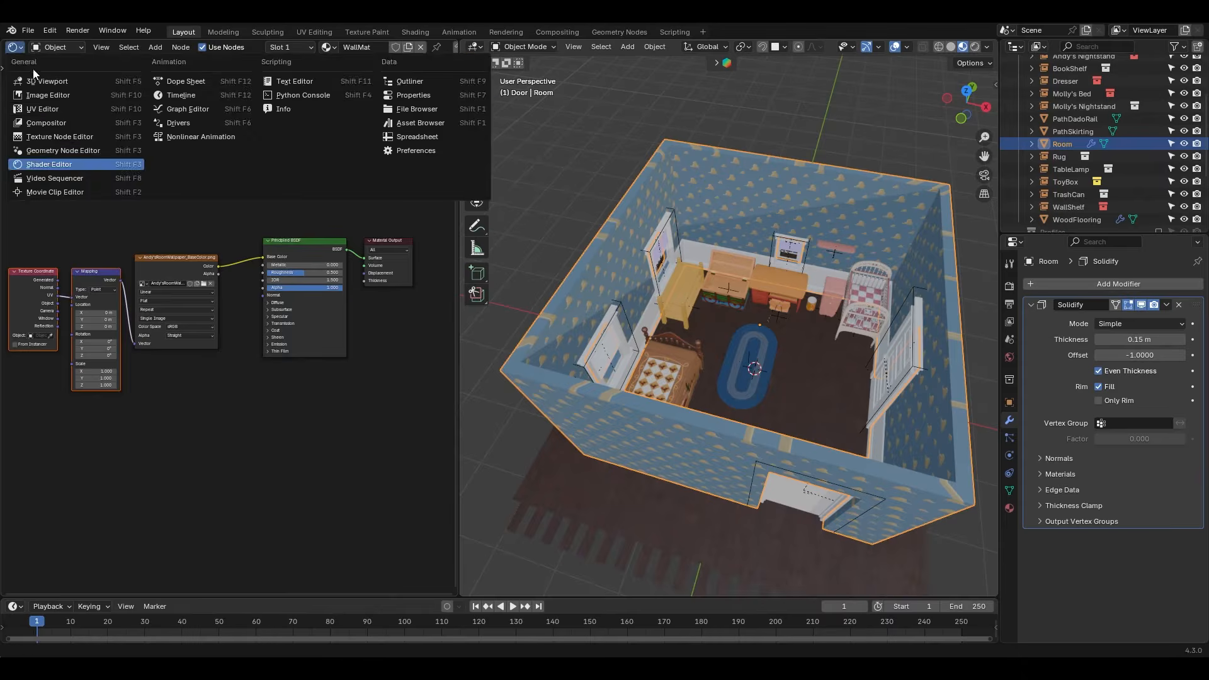
left_click(62, 109)
key("Tab")
middle_click_drag(224, 201, 239, 327, "ctrl")
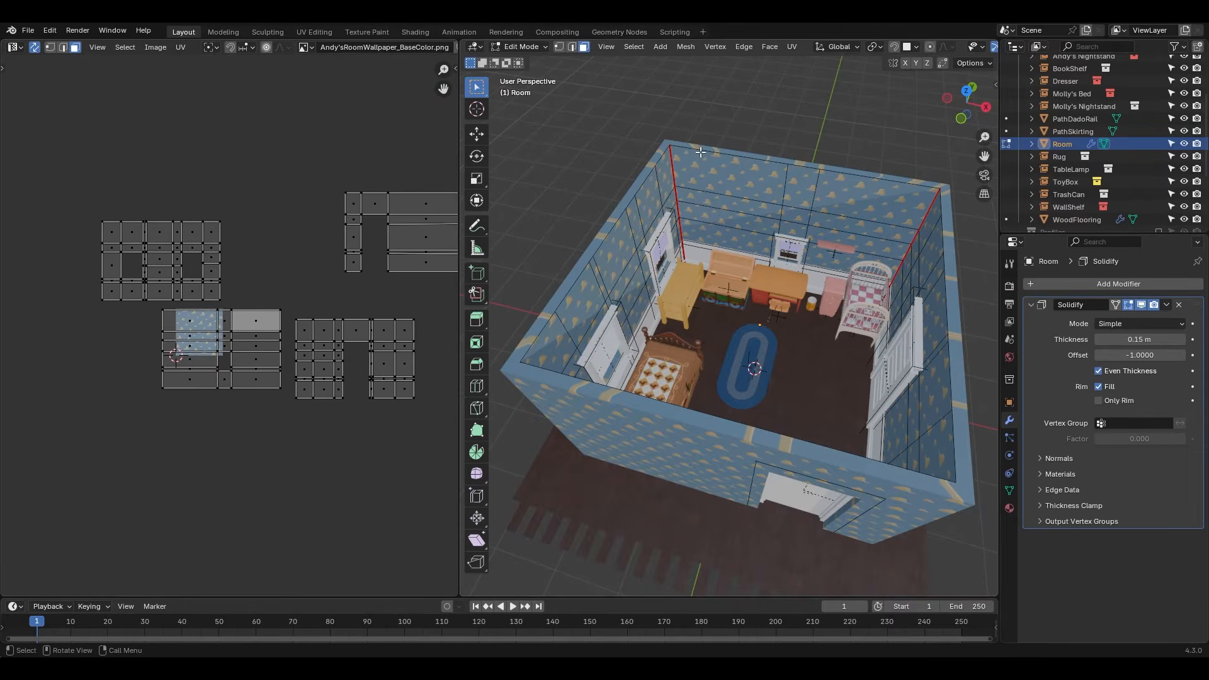
middle_click_drag(903, 226, 649, 258)
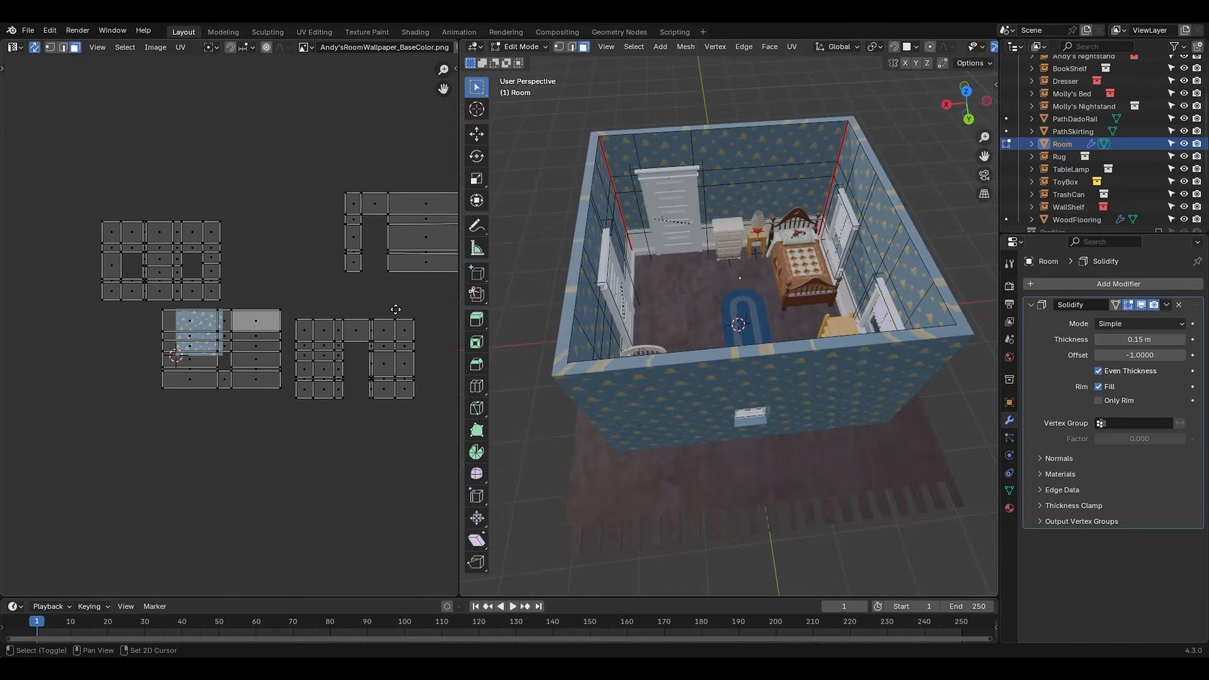
- Snap the wall UV island lying over the wallpaper image by its corner to the end of the separate six-column island
middle_click_drag(268, 315, 259, 317)
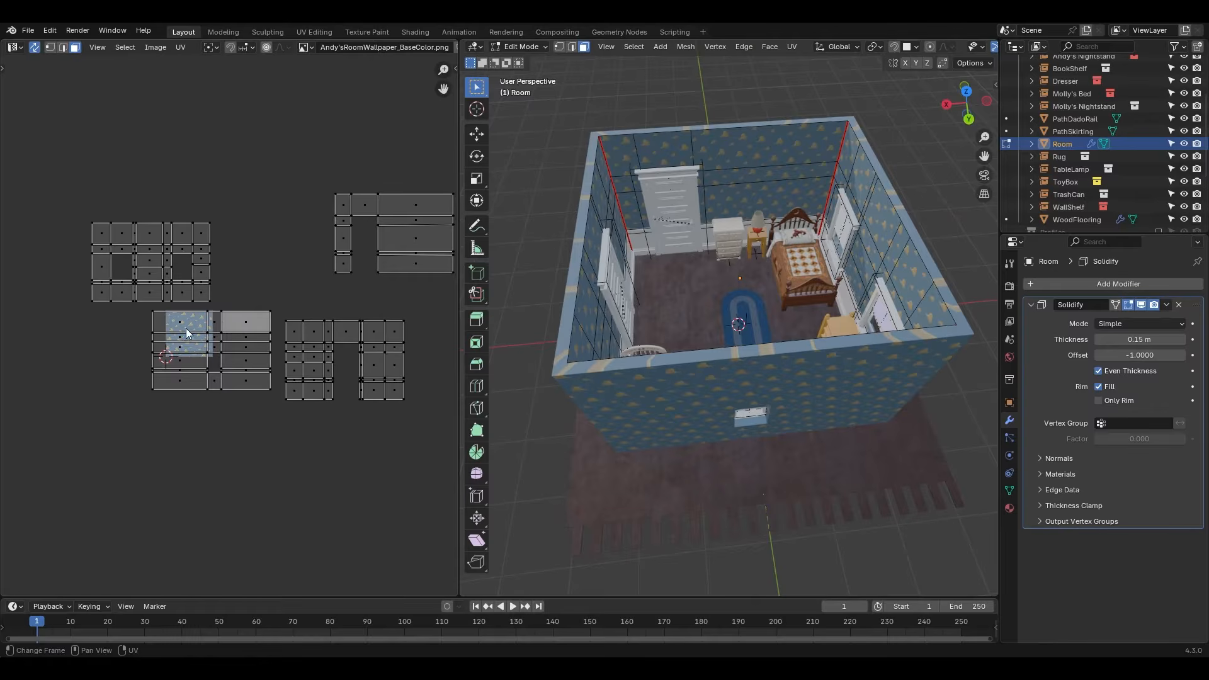
key("l")
key("g")
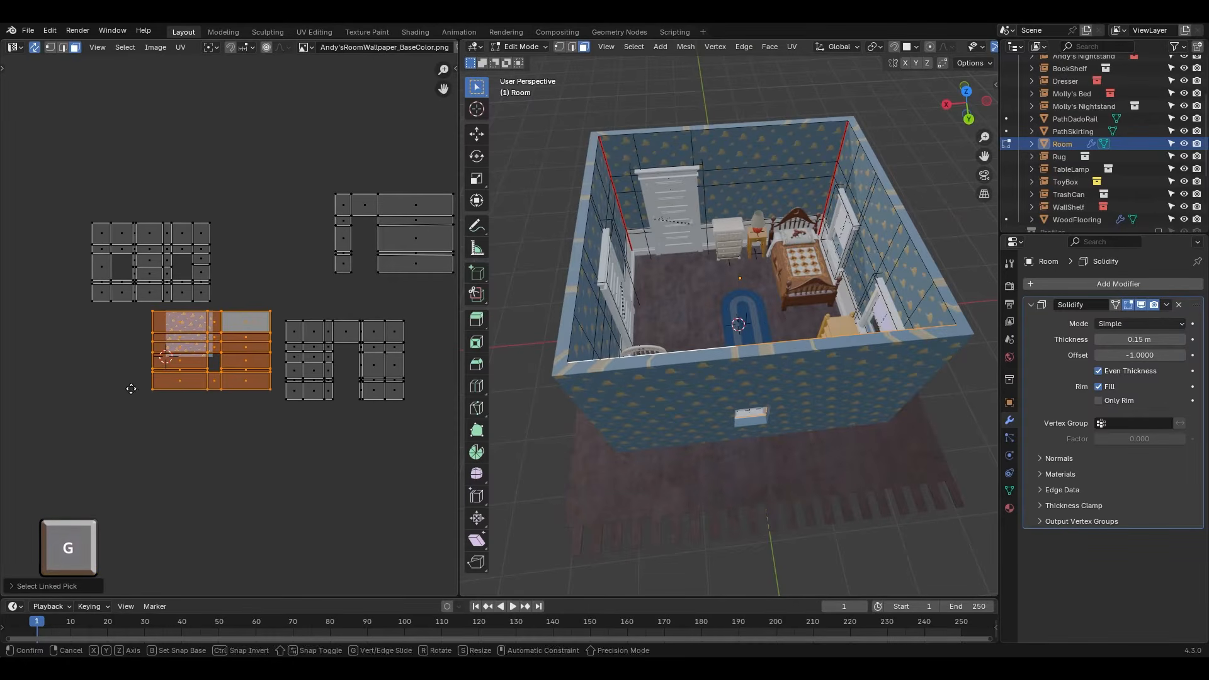
key("b")
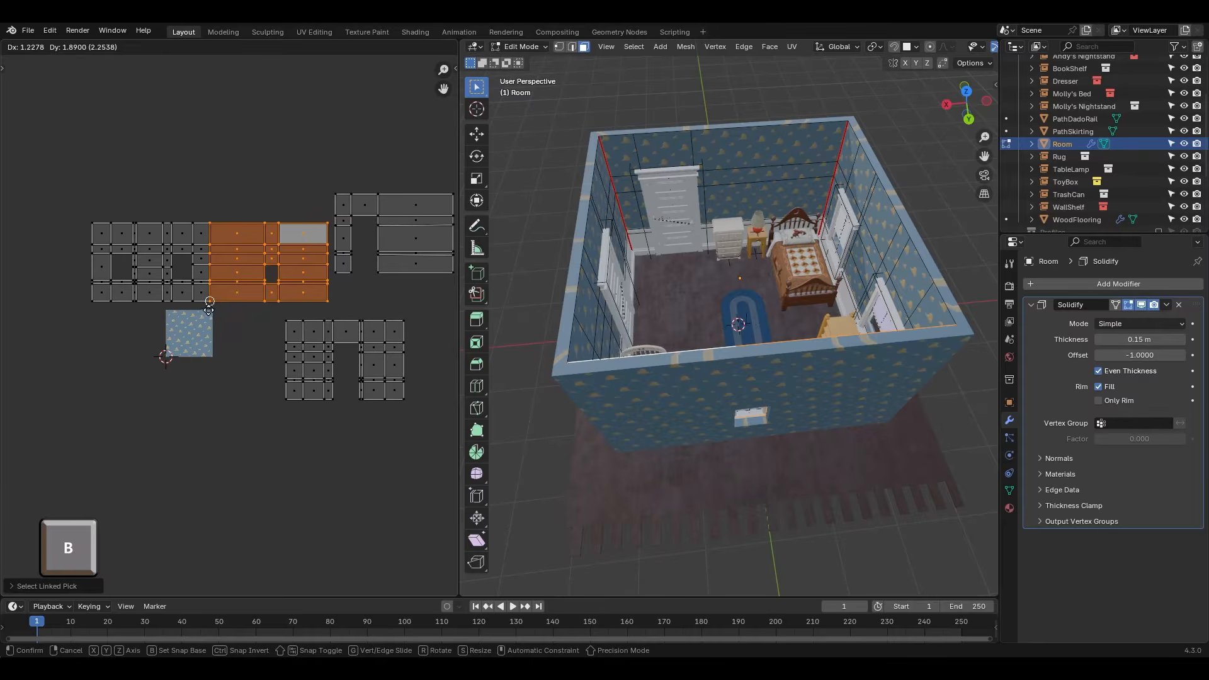
left_click(210, 307)
- Snap the door-gap wall's UV island by its lower corner onto the free end of the joined wall strip
key("l")
key("g")
key("b")
left_click(282, 398)
left_click(328, 302)
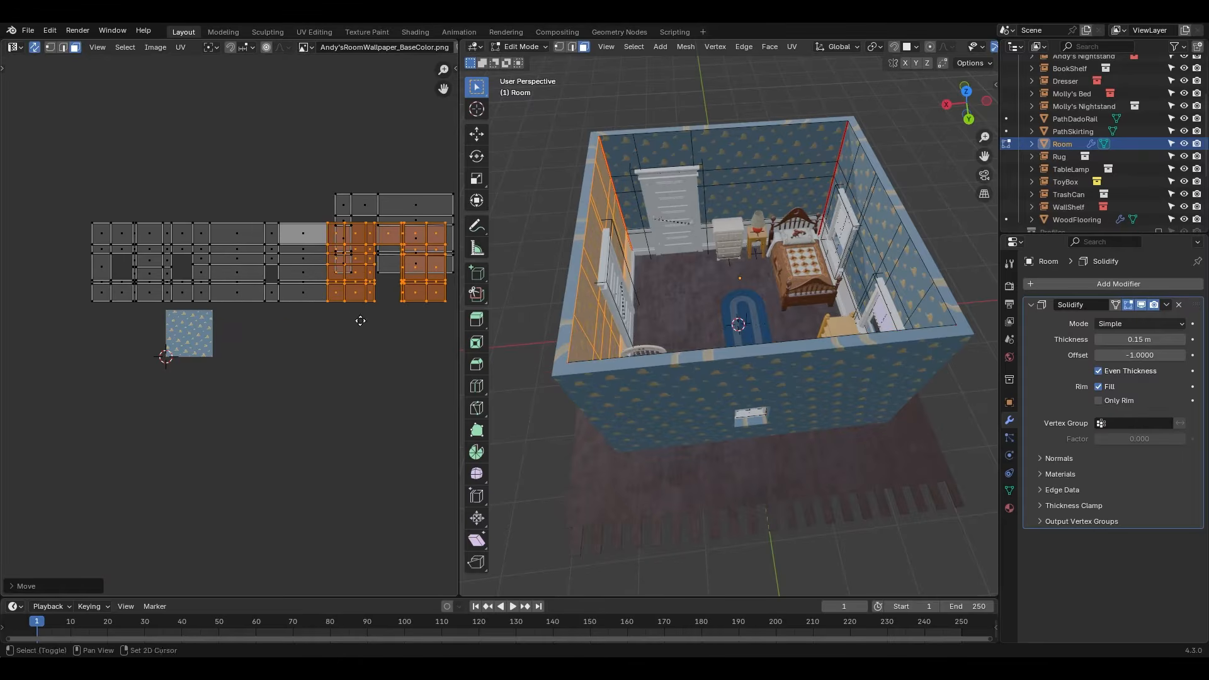
- Snap the last wall UV island onto the end of the strip and check the cloud pattern across the room corners
middle_click_drag(359, 320, 245, 351)
key("l")
key("g")
key("b")
left_click(220, 305)
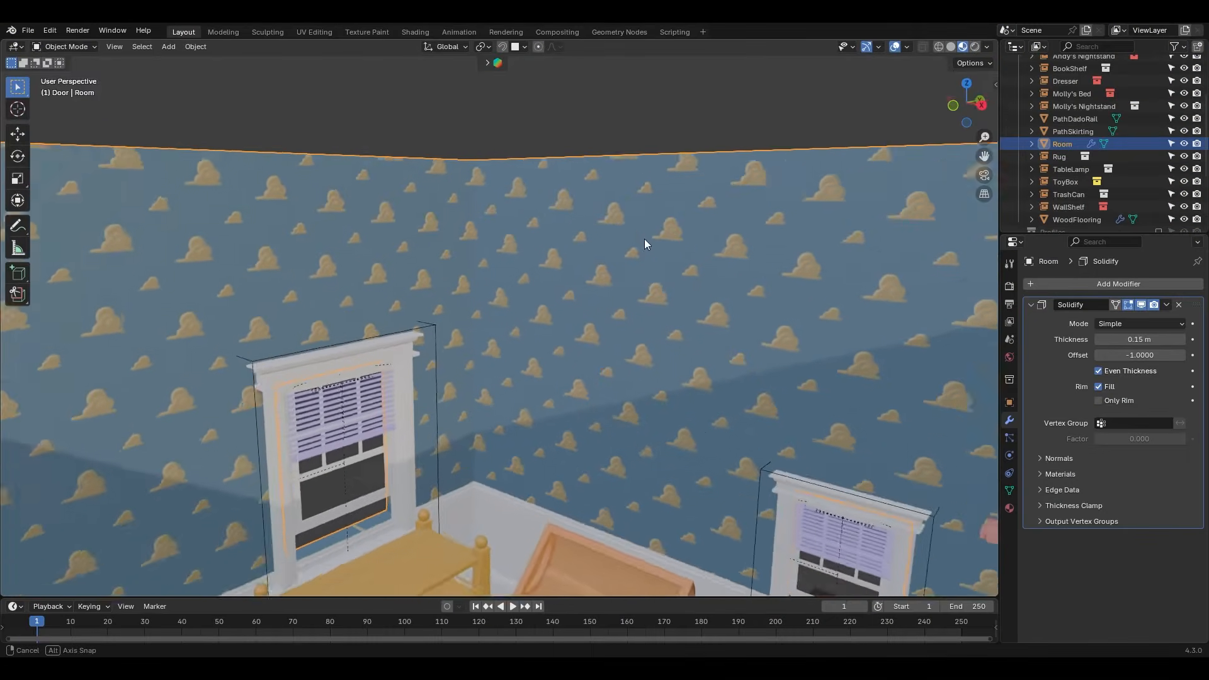
middle_click_drag(644, 240, 898, 254)
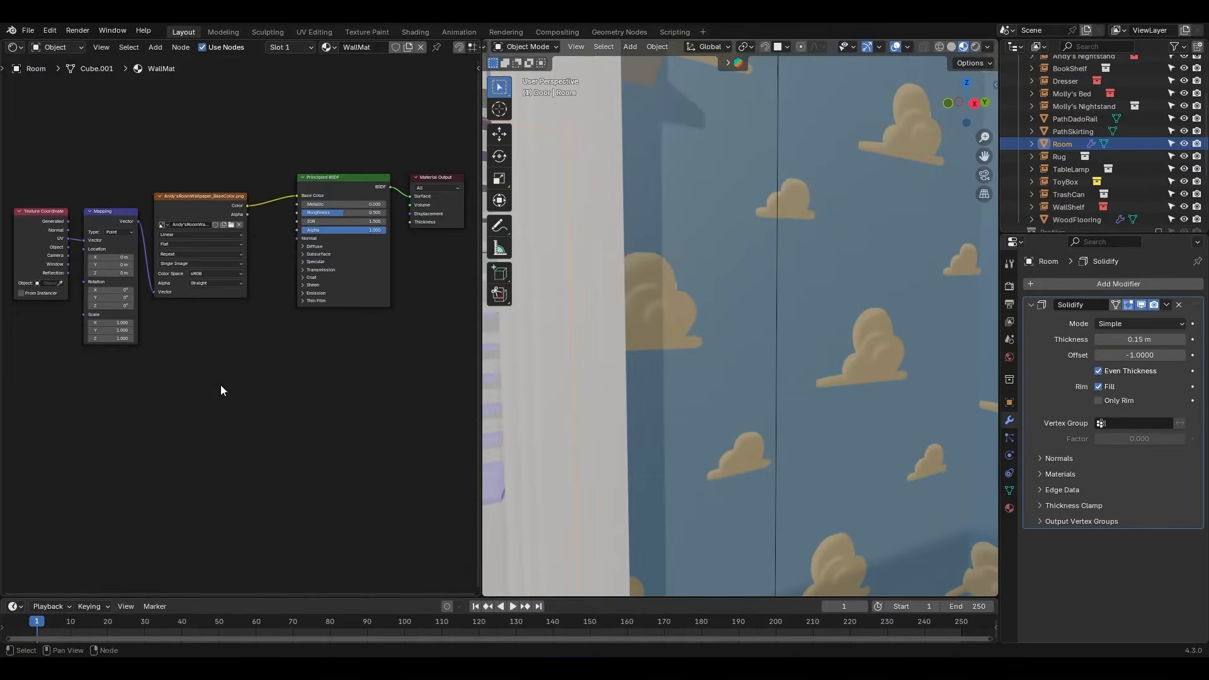
- Add a Noise Texture with Texture Coordinate and Mapping nodes to WallMat and preview the noise on the walls
key("shift+a")
type("noi")
key("Return")
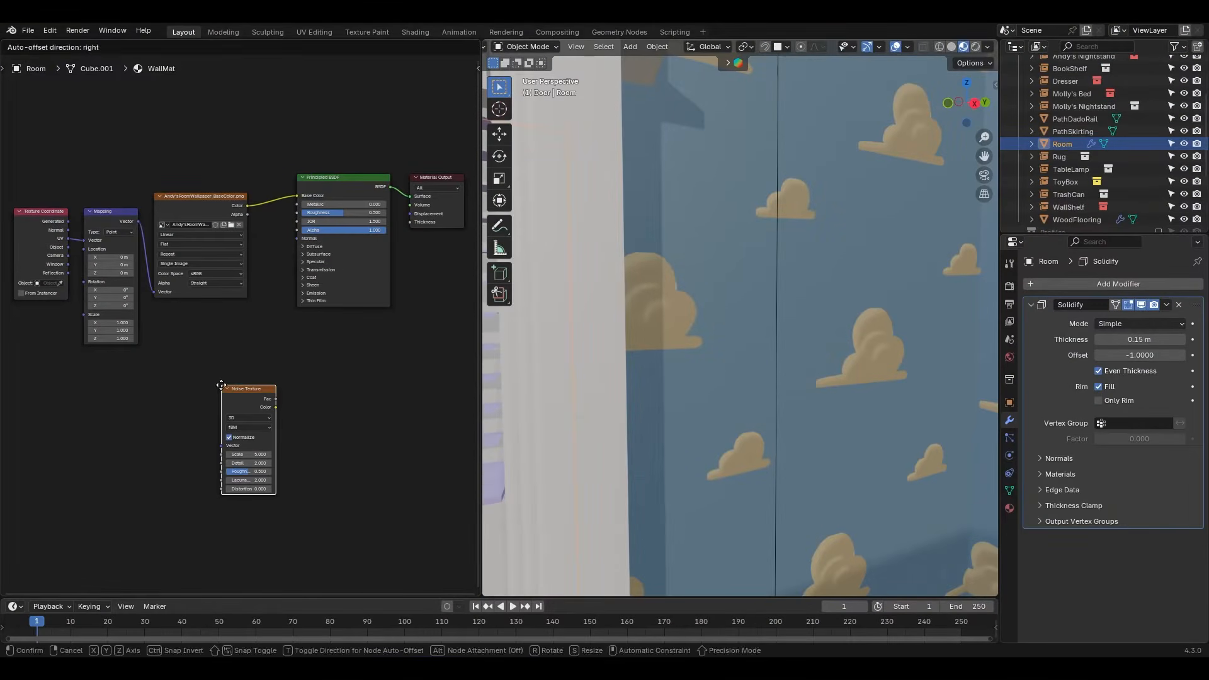
left_click(221, 386)
key("ctrl+t")
left_click_drag(135, 432, 153, 433)
left_click(282, 421)
left_click(254, 404, "ctrl+shift")
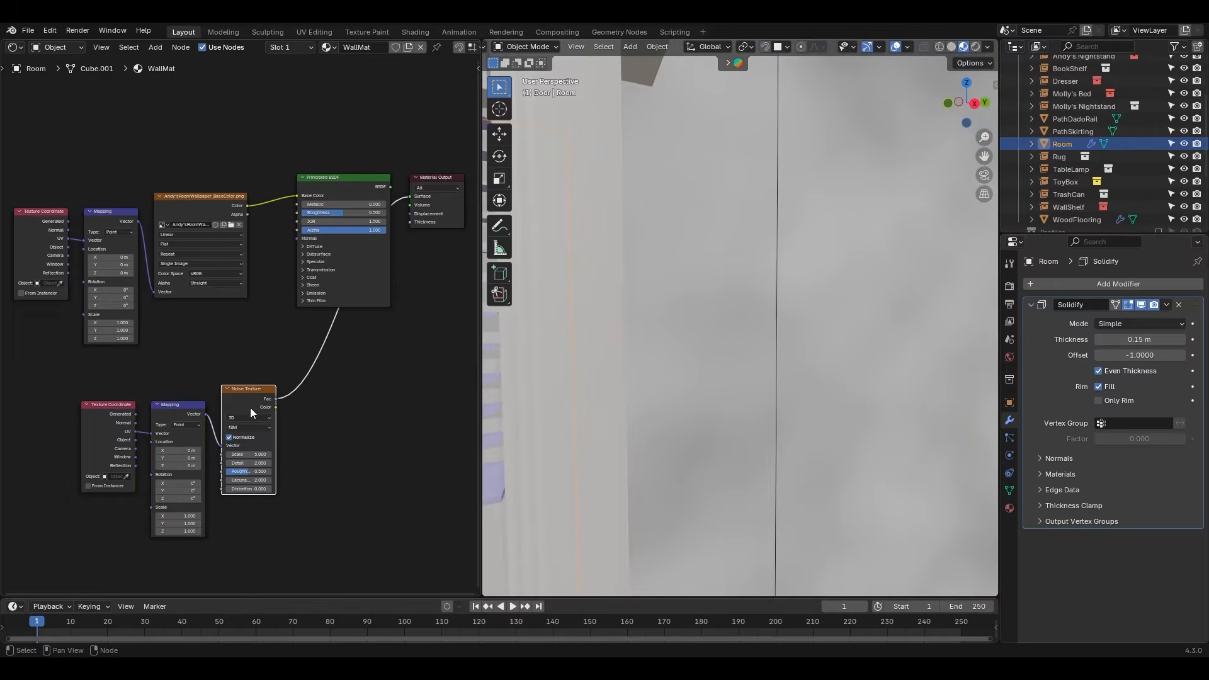
- Stretch the noise with a Mapping Scale X of about 185, set its Roughness to 1.000 and adjust its Detail
left_click_drag(189, 516, 304, 517)
left_click_drag(249, 471, 277, 472)
mouse_move(255, 463)
left_mouse_down()
mouse_move(233, 463)
mouse_move(282, 488)
left_mouse_up()
- Add a low-strength Bump node, feed noise Fac into Height and its Normal into the Principled BSDF, and tidy the nodes
key("shift+a")
type("bump")
key("Return")
left_click(306, 418)
left_click_drag(276, 399, 300, 416)
left_click_drag(304, 466, 306, 468)
left_click_drag(360, 432, 298, 240)
left_click(370, 189, "ctrl+shift")
left_click_drag(337, 399, 120, 441)
mouse_move(336, 423)
left_mouse_down()
mouse_move(254, 414)
mouse_move(242, 400)
mouse_move(203, 429)
left_mouse_up()
- Switch to rendered shading and raise the wallpaper's Roughness on the Principled BSDF
left_click(243, 394)
key("z")
left_click(784, 208)
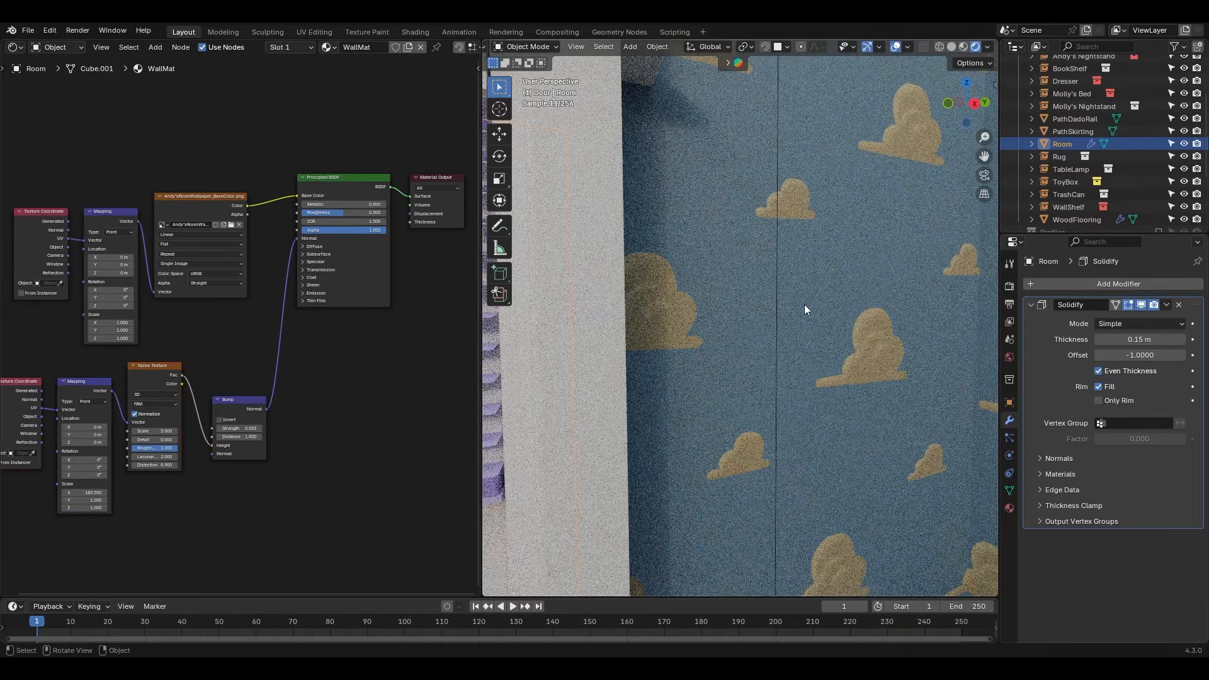
left_click_drag(341, 212, 369, 213)
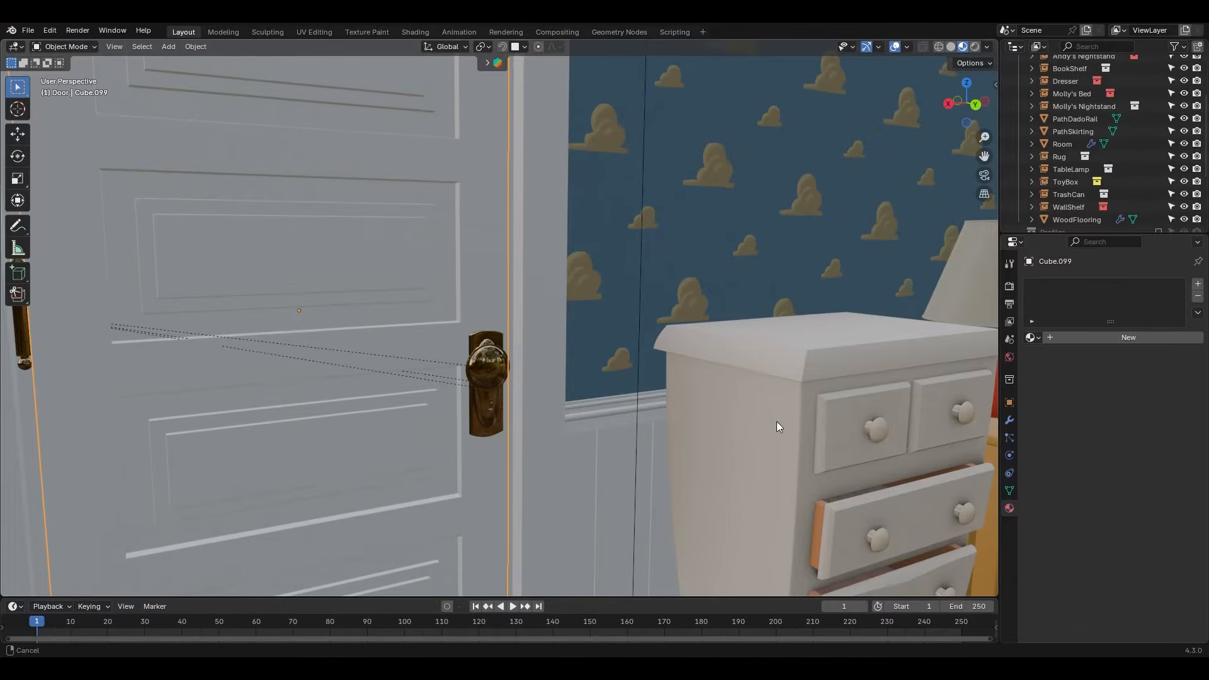
- Assign the existing Wood_WallShelf.001 material to the door
middle_click_drag(778, 427, 796, 392)
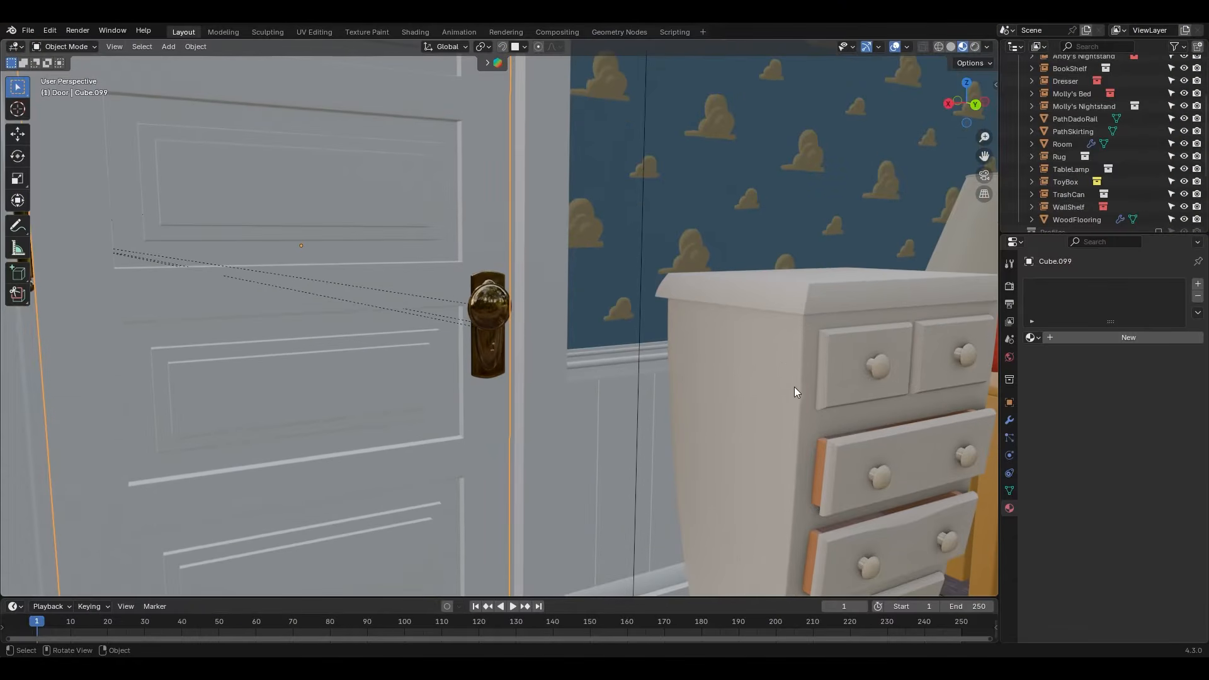
left_click(1036, 338)
type("wood")
scroll(993, 391, "down", 10)
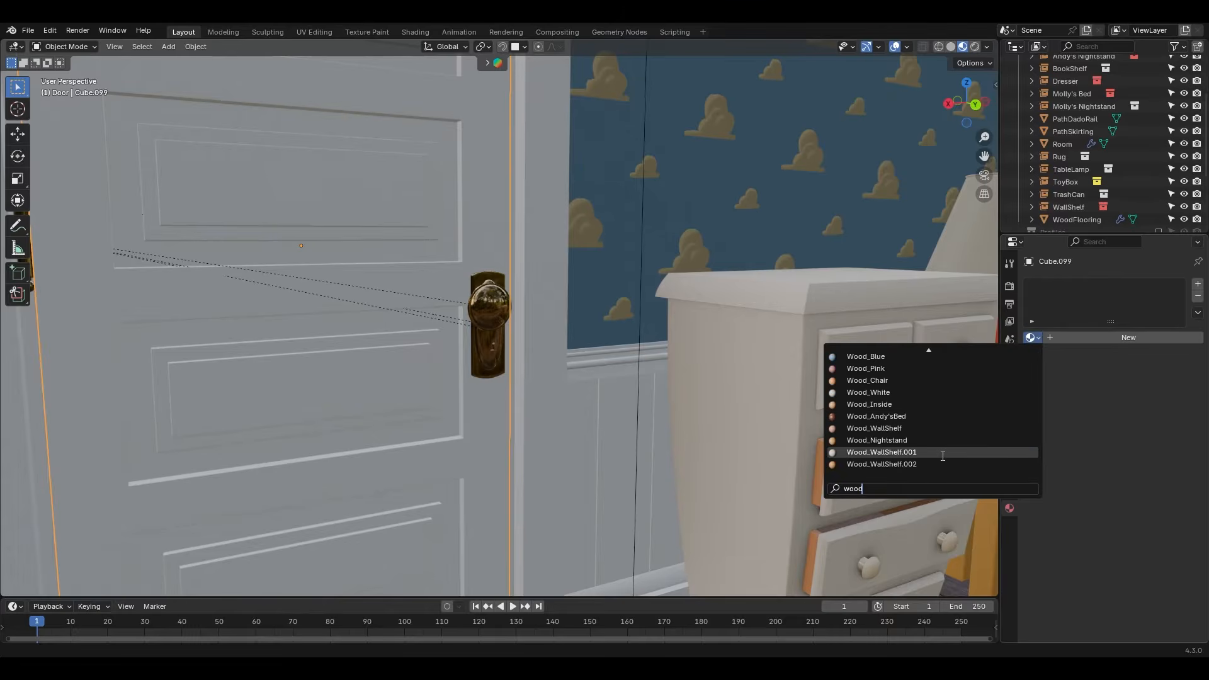
left_click(942, 454)
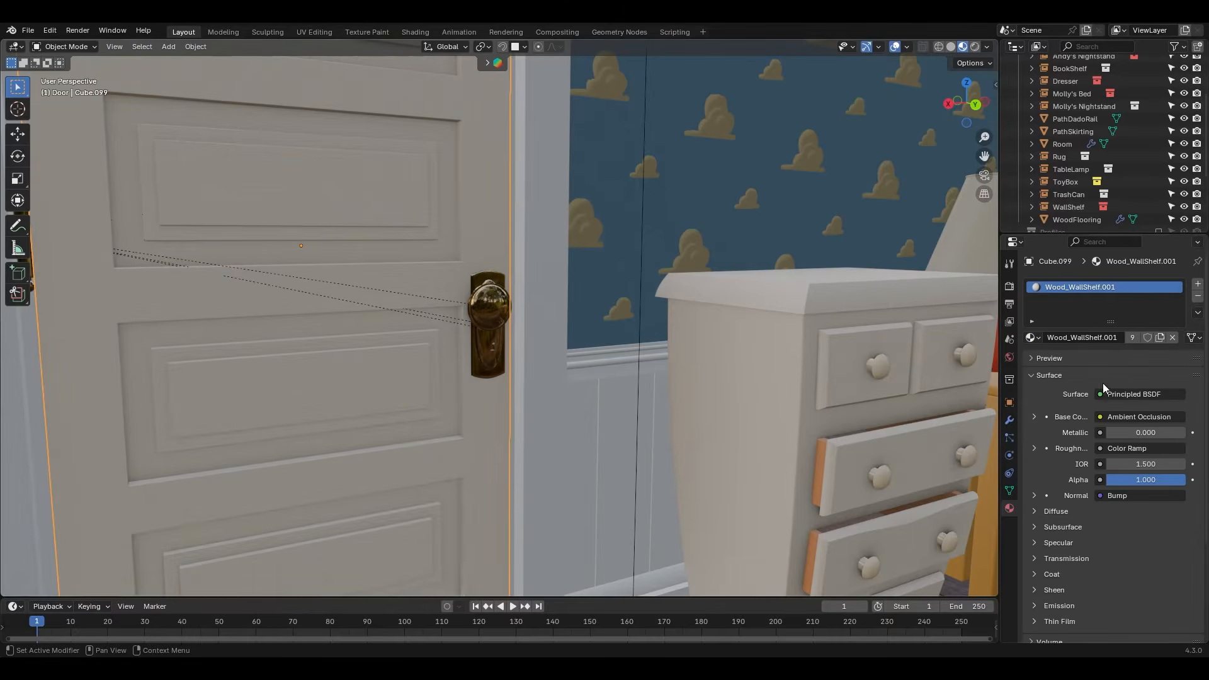
- Make the door's material a single-user copy and rename it Wood_Door
left_click(1132, 338)
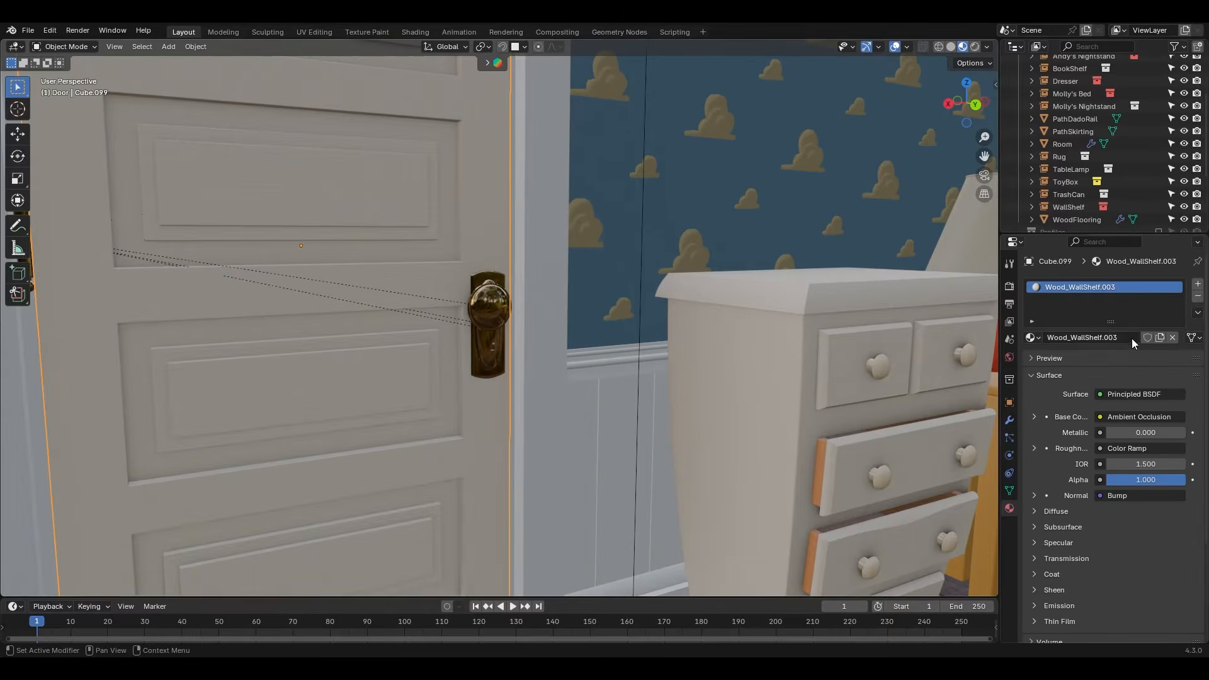
double_click(1099, 288)
type("Wood_Door")
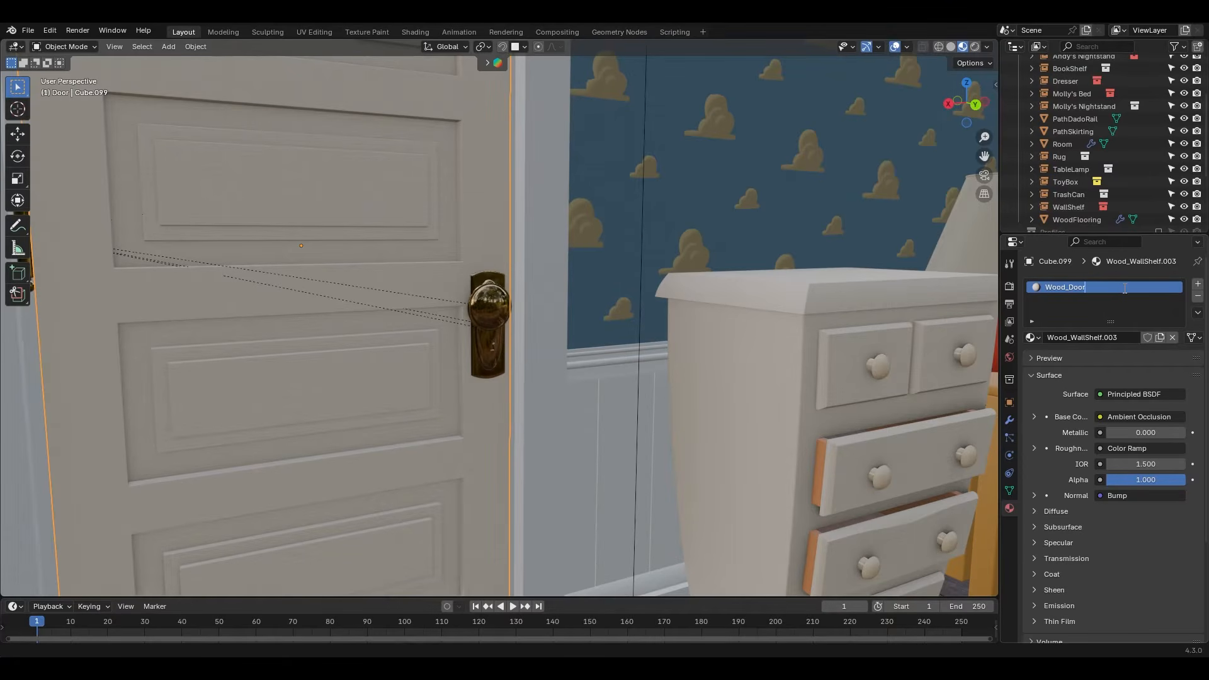
key("Return")
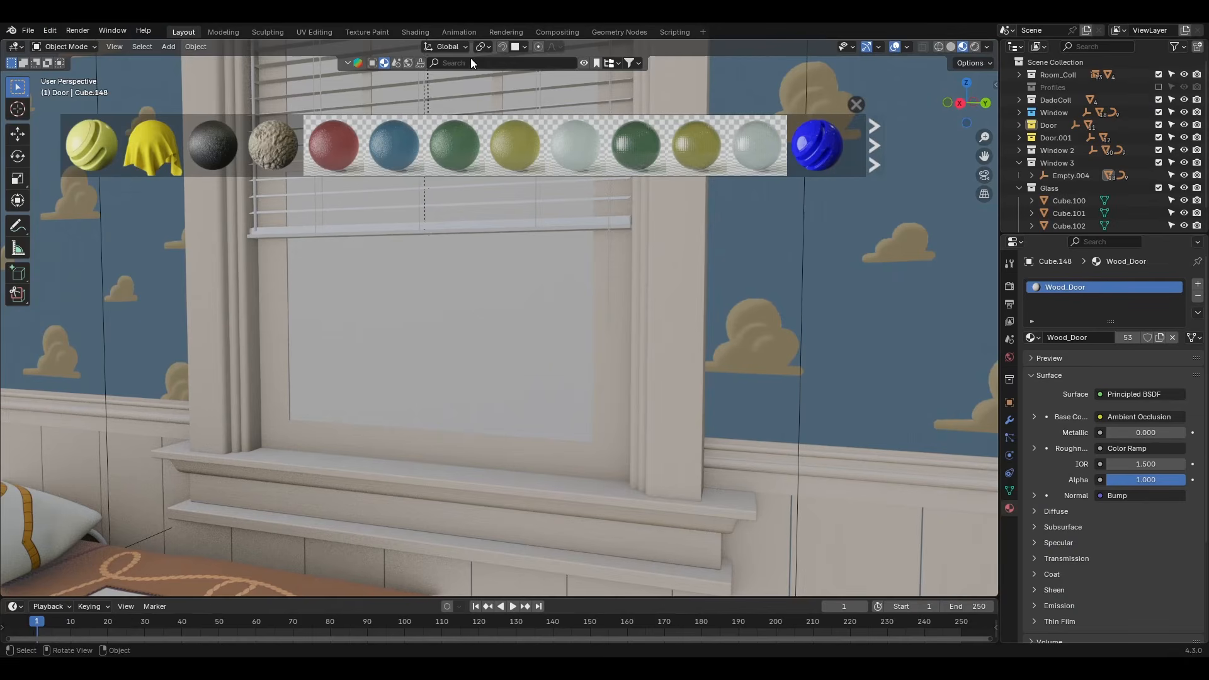
- Search the asset library for glass and apply a clear glass material to the window pane
left_click(470, 58)
type("glass")
key("Return")
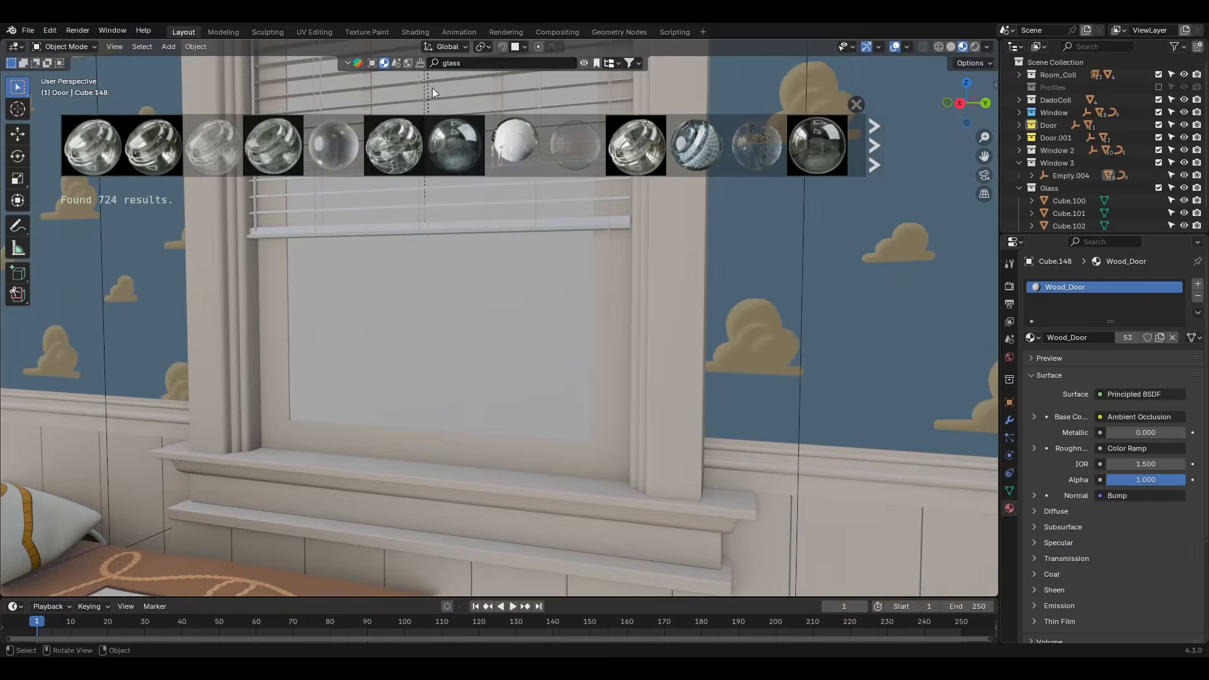
mouse_move(107, 159)
left_click_drag(153, 151, 364, 297)
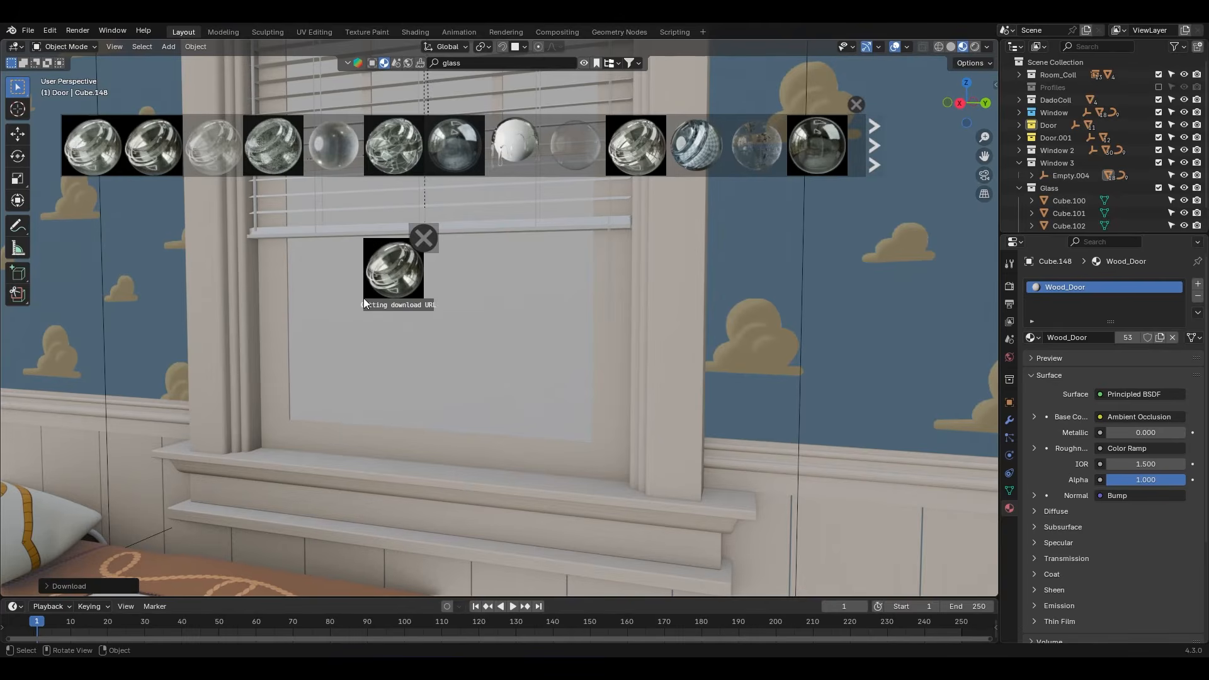
- Check the window glass in rendered shading, hide the asset library results, and return to Material Preview
key("z")
left_click(359, 248)
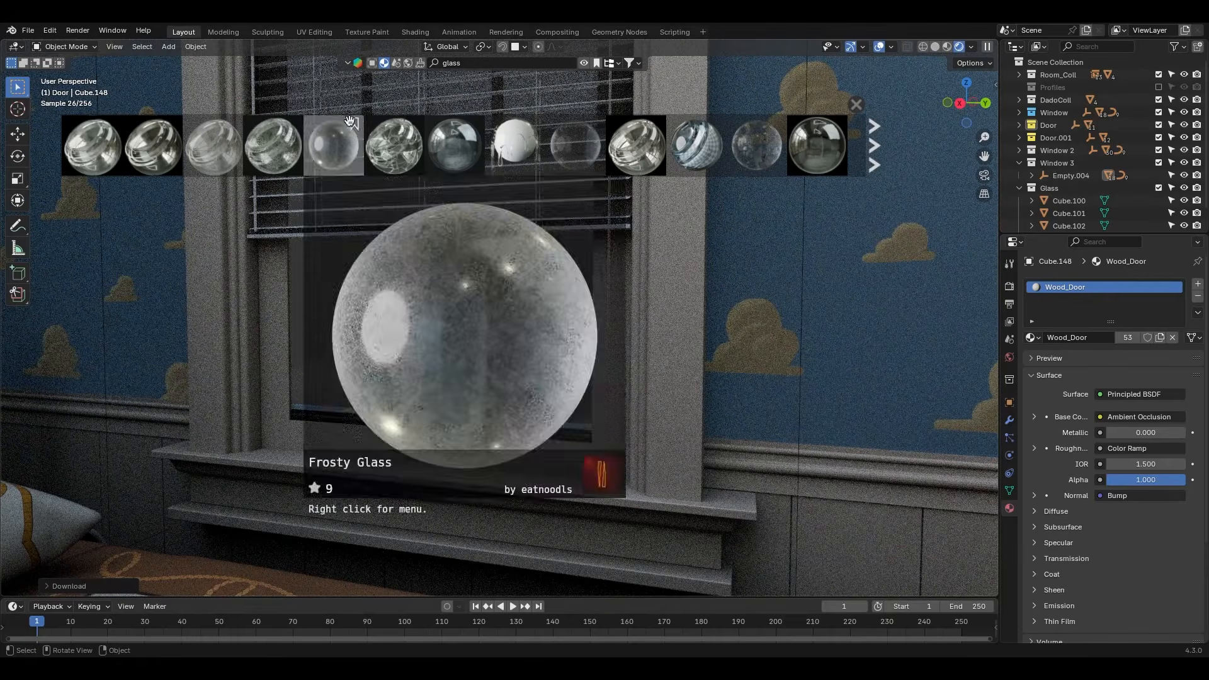
left_click(348, 64)
key("z")
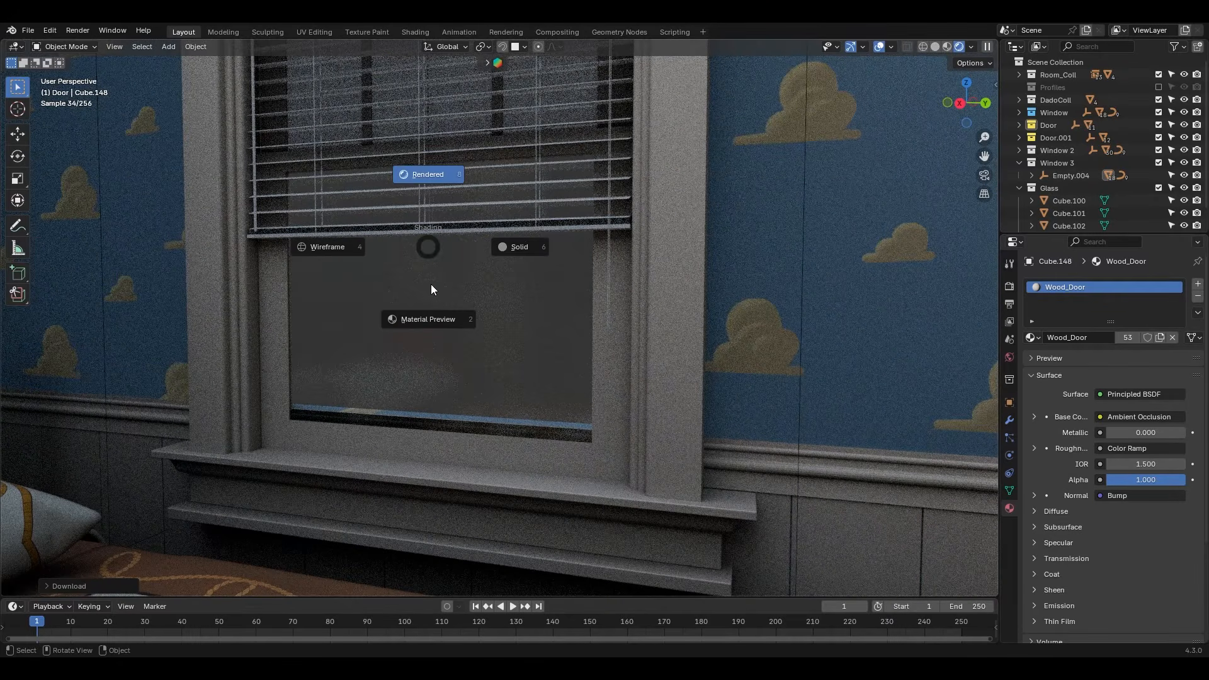
left_click(429, 316)
scroll(571, 343, "down", 4)
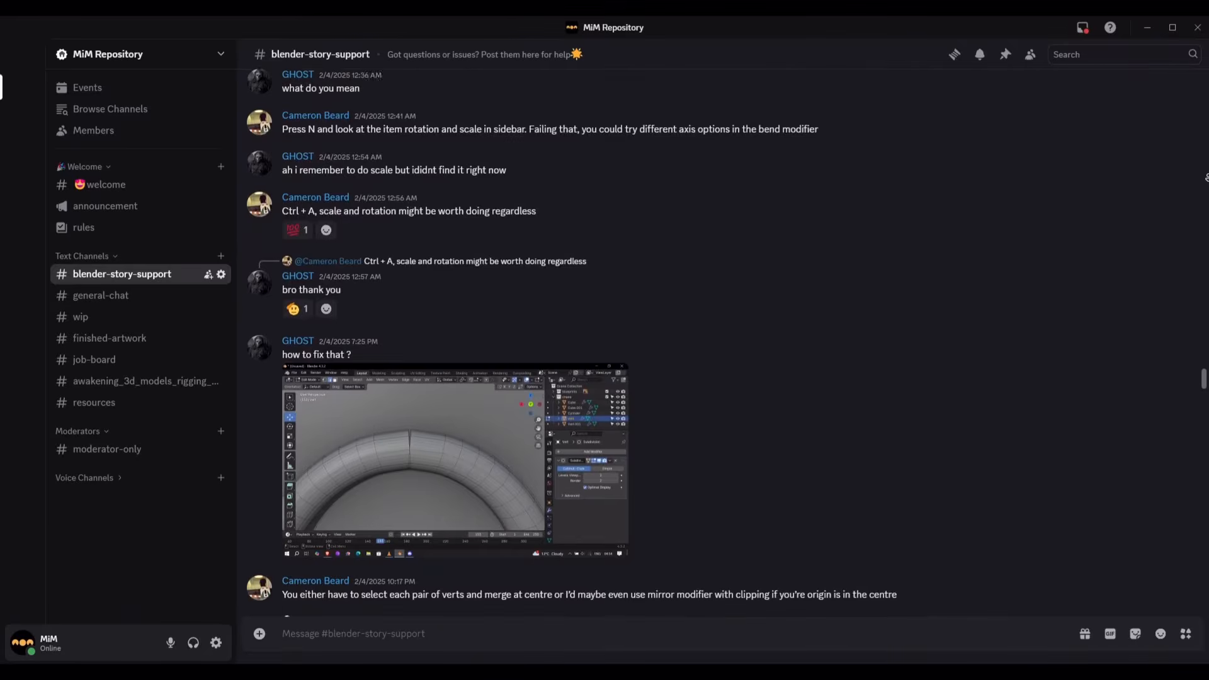
scroll(571, 343, "down", 5)
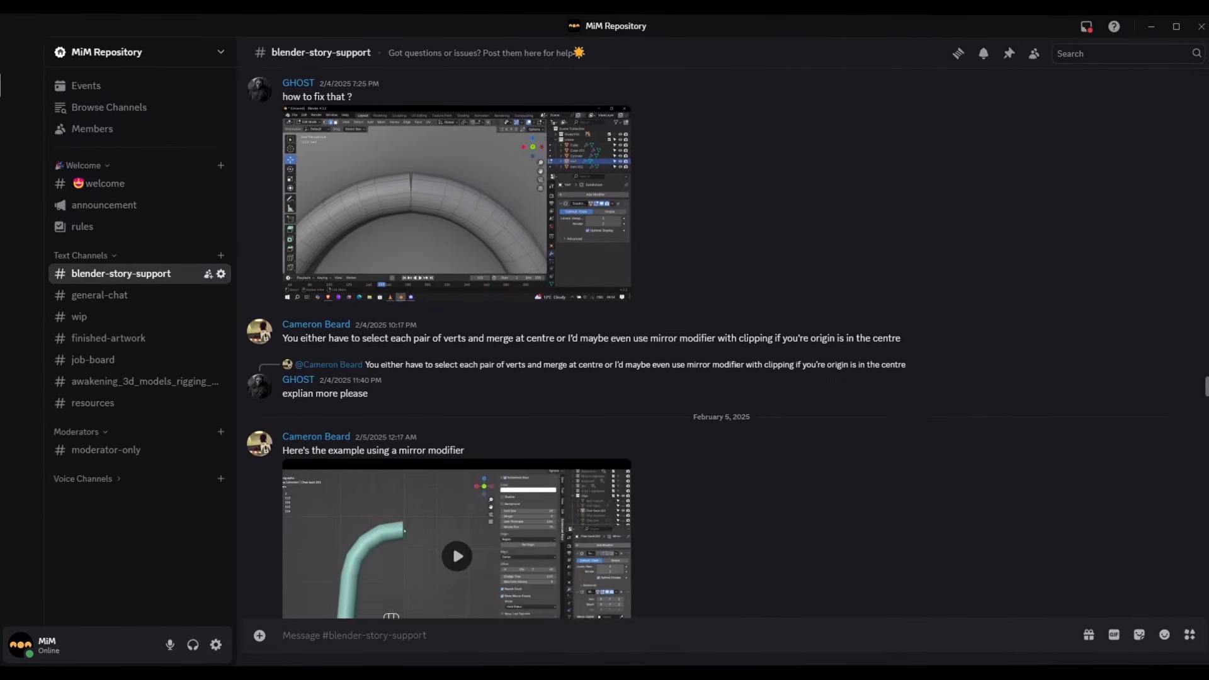
scroll(571, 343, "down", 1)
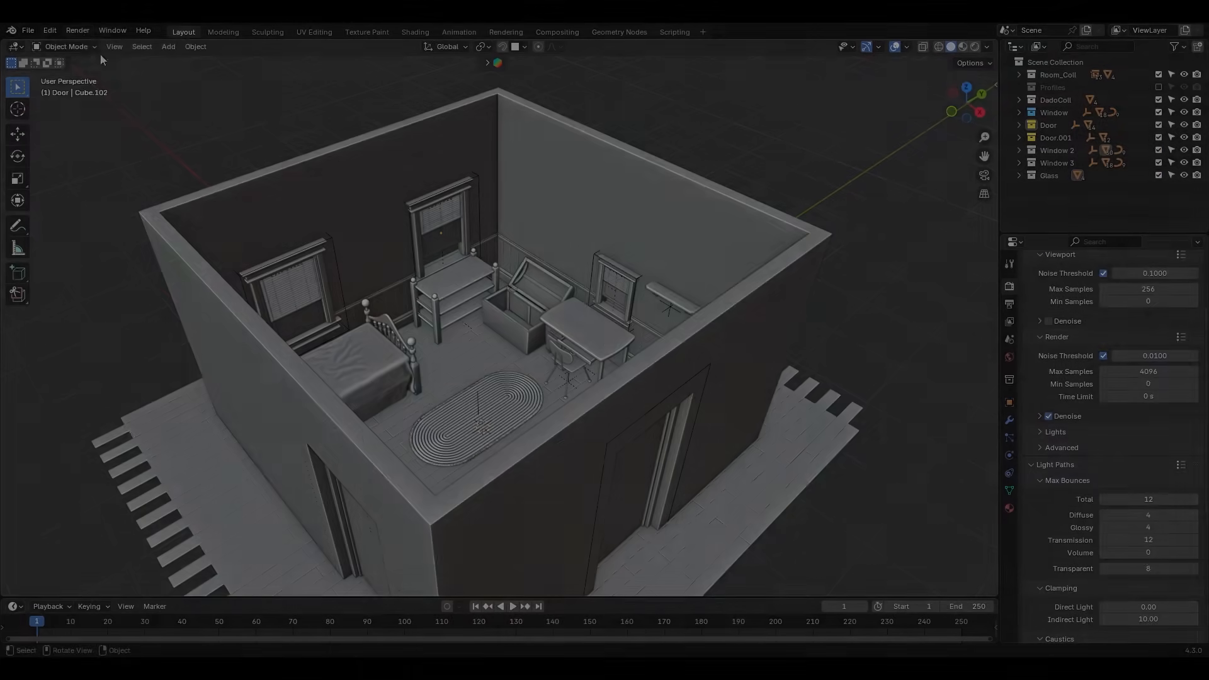
- Try to render the scene as a still image
left_click(78, 31)
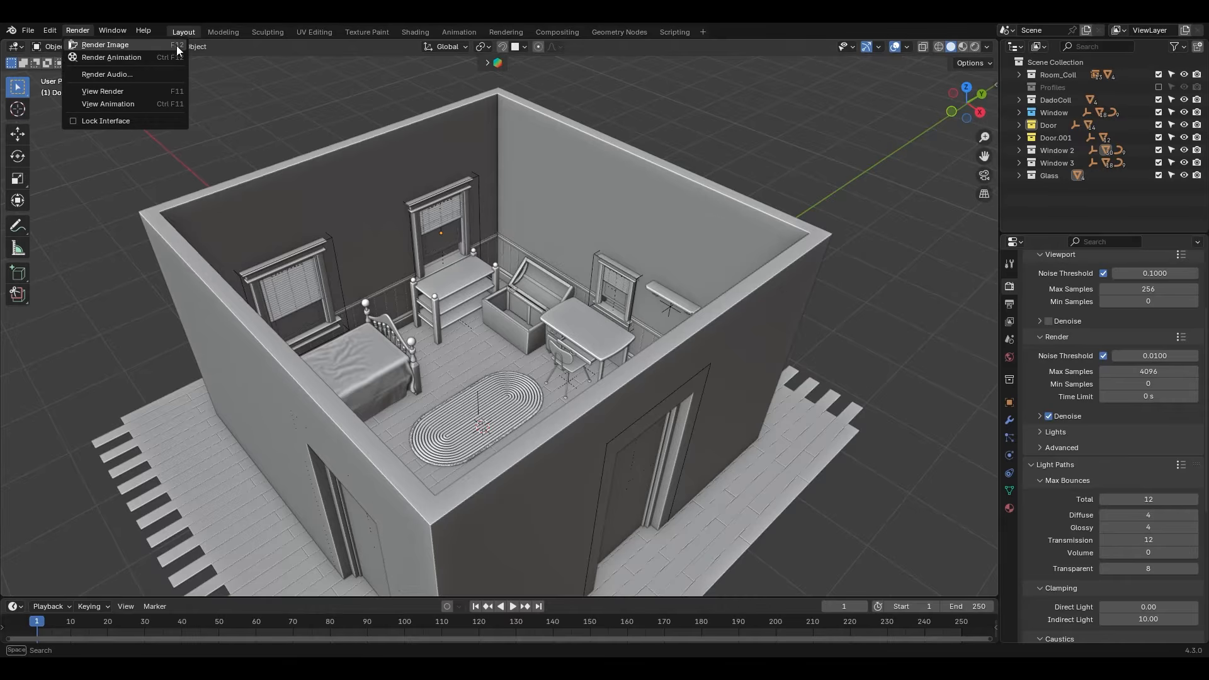
left_click(149, 44)
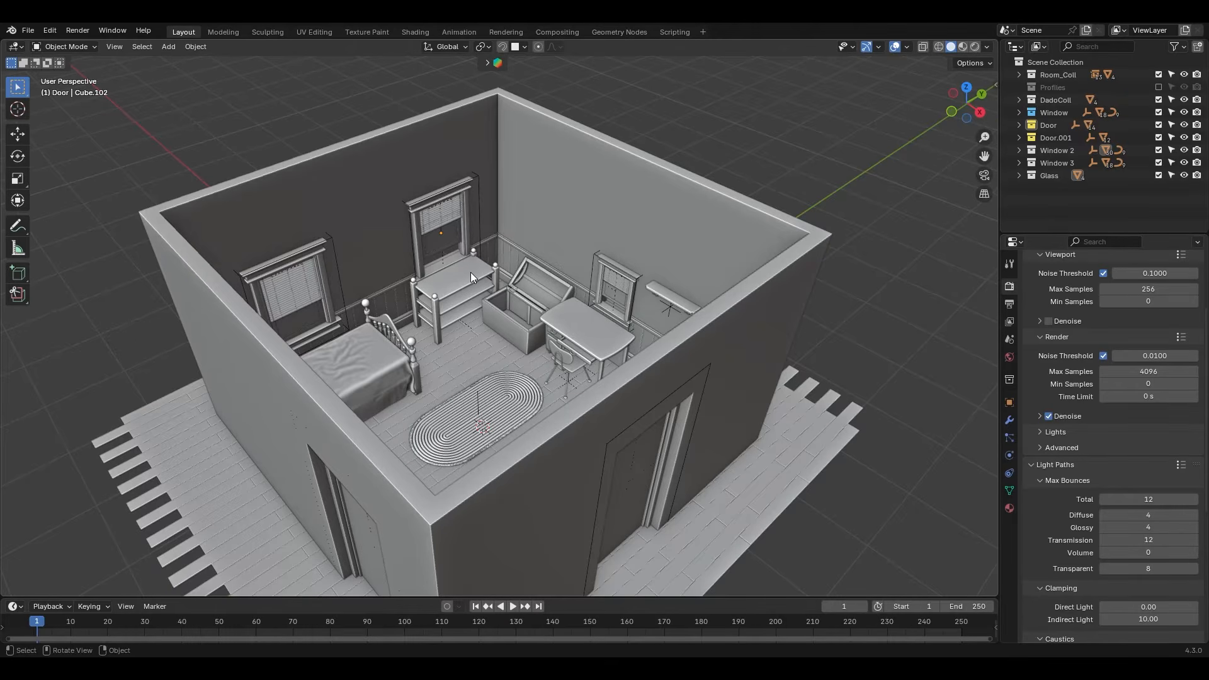
- Create a new collection in the scene and name it Camera-Lights
scroll(483, 292, "down", 3)
middle_click_drag(515, 331, 496, 281)
left_click(1197, 47)
double_click(1059, 187)
type("C")
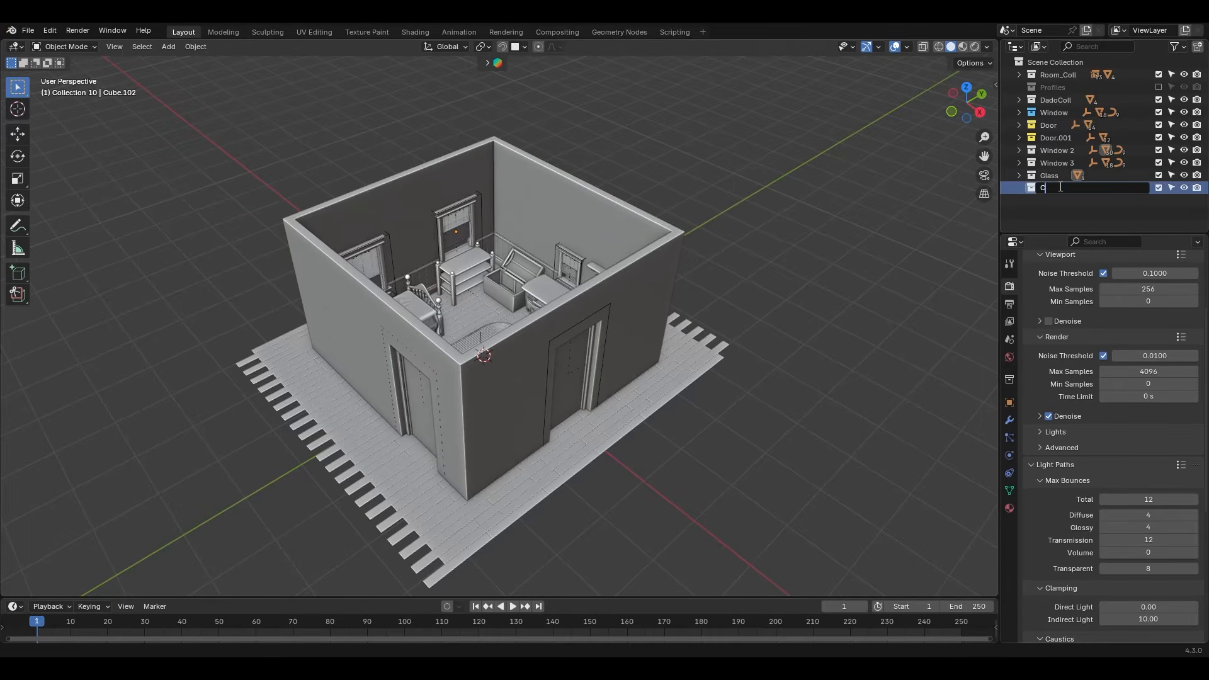
type("amera-Lights")
key("Return")
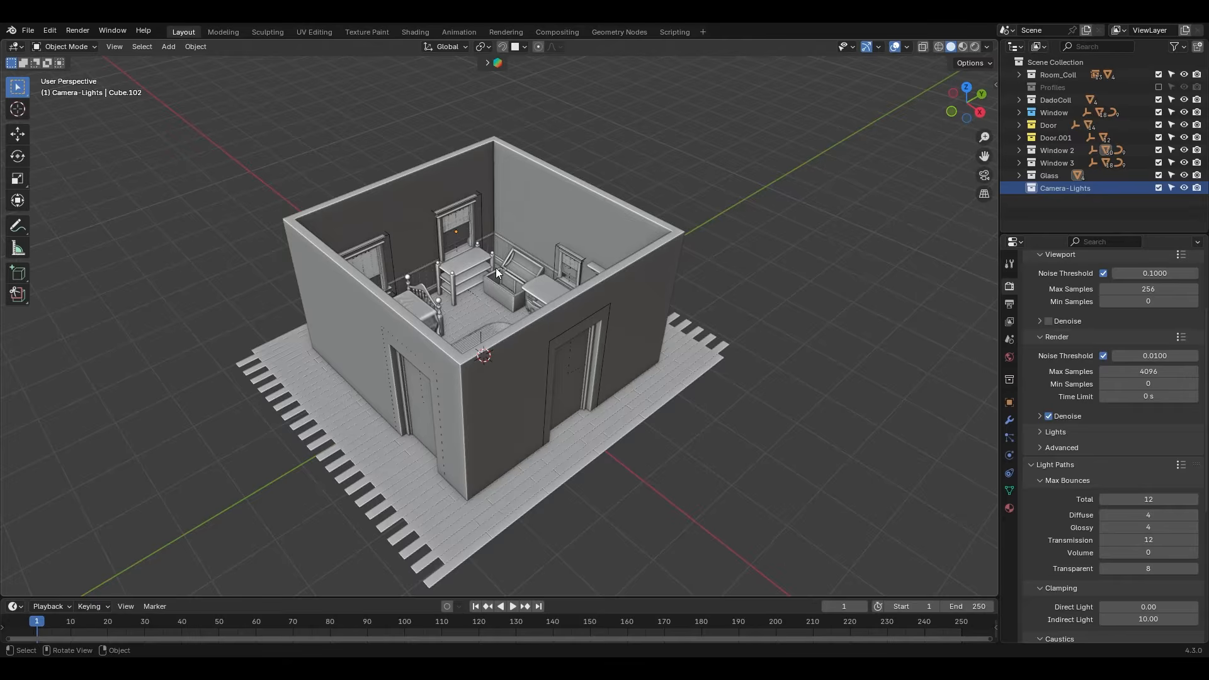
- Add a camera to the Camera-Lights collection and locate it inside the room with X-ray
key("shift+a")
left_click(444, 264)
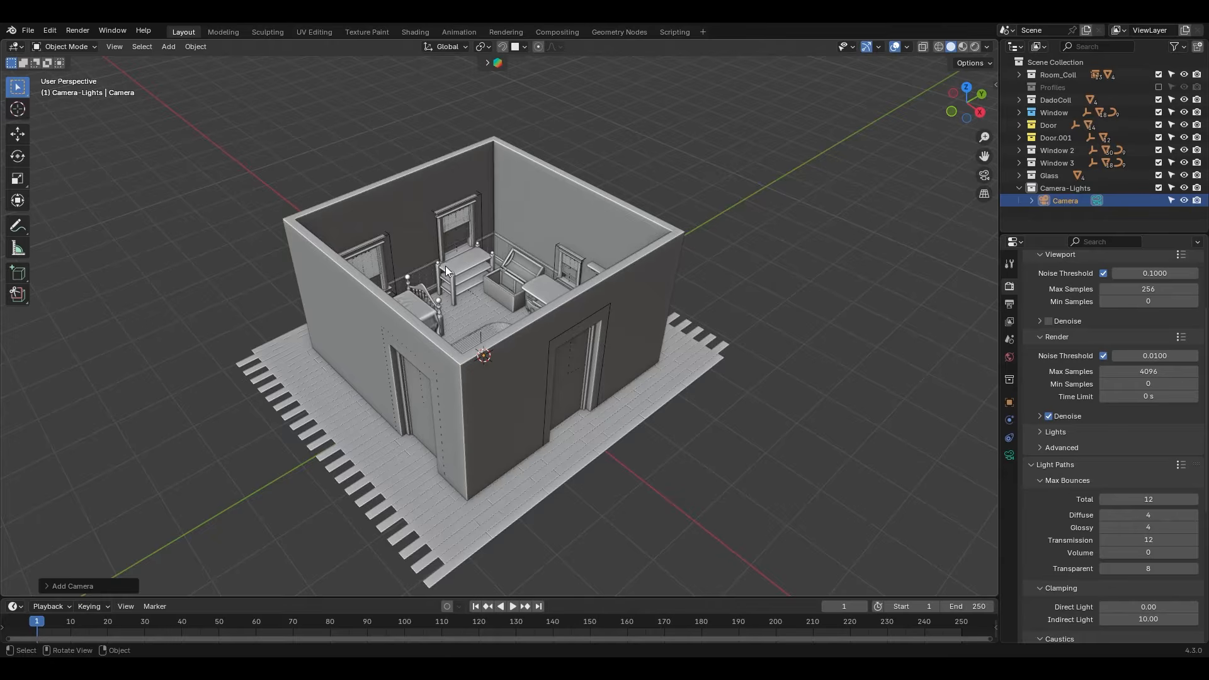
middle_click_drag(499, 322, 538, 330)
key("alt+z")
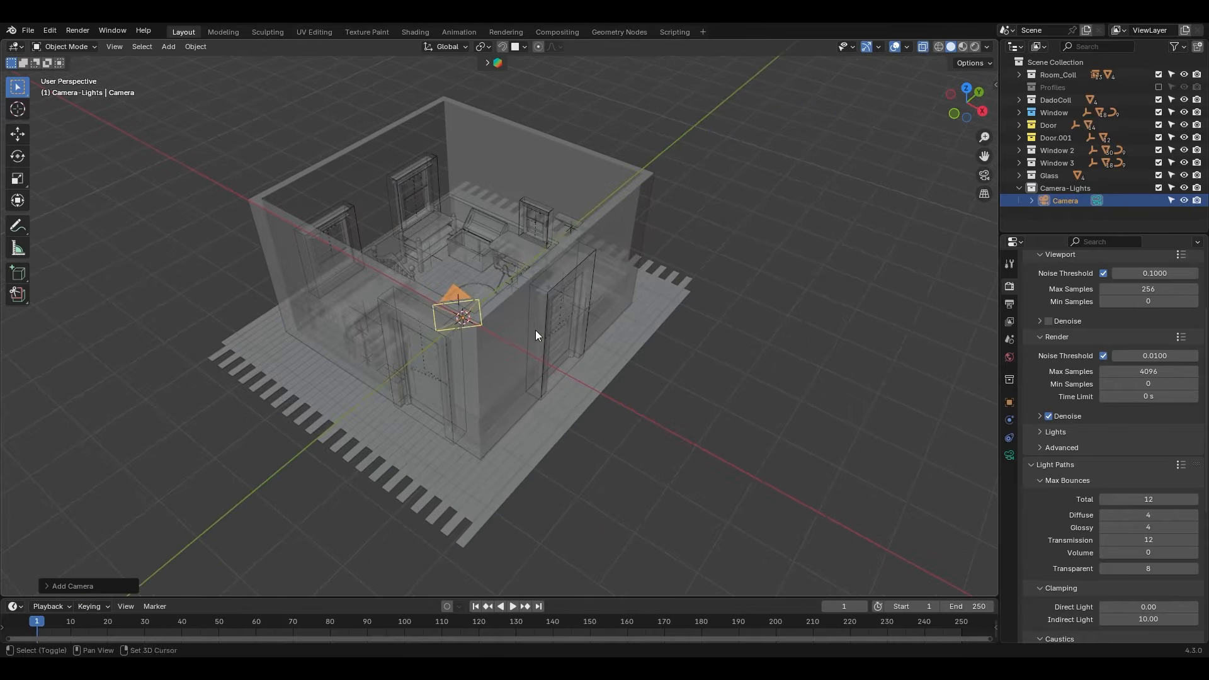
key("alt+z")
- Move the camera out of the room along X and raise it along Z
middle_click_drag(616, 356, 639, 336)
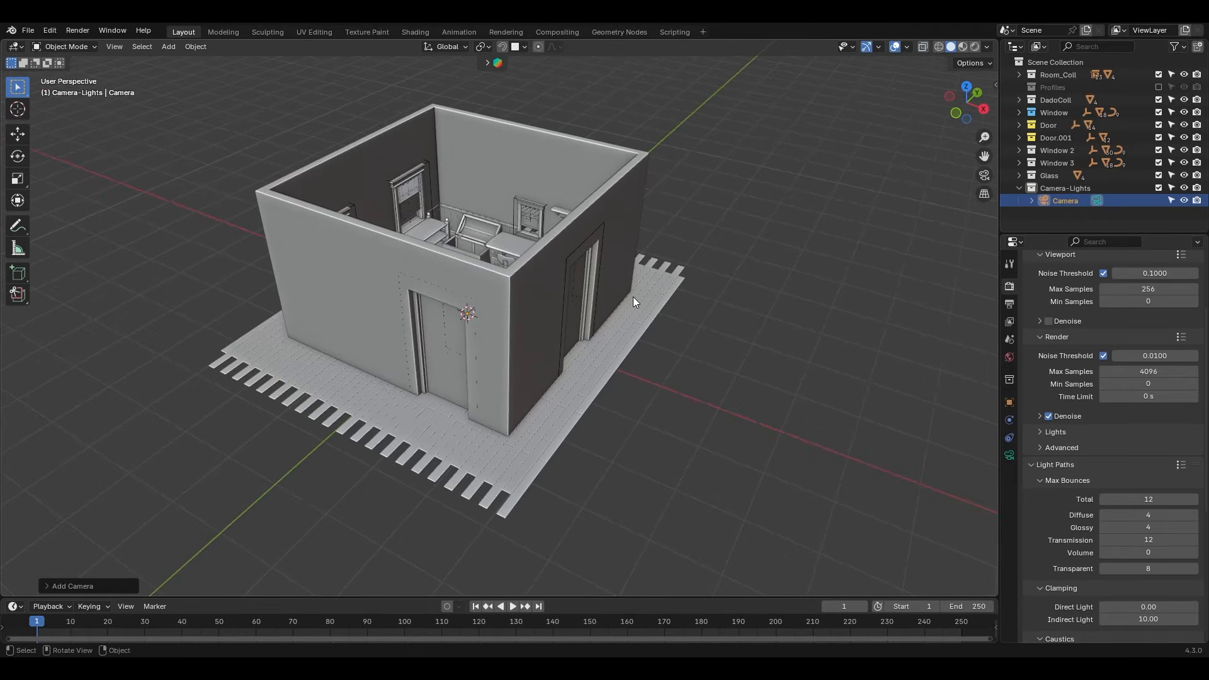
key("g")
key("x")
key("z")
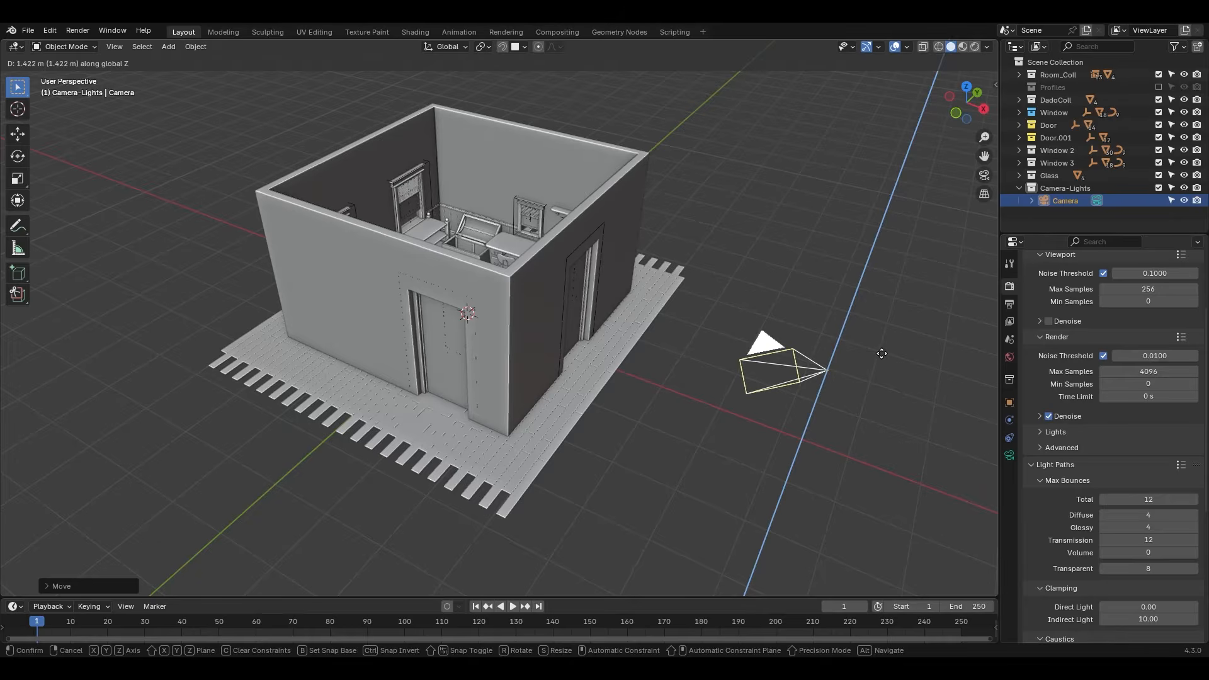
left_click(853, 291)
middle_click_drag(854, 291, 832, 297)
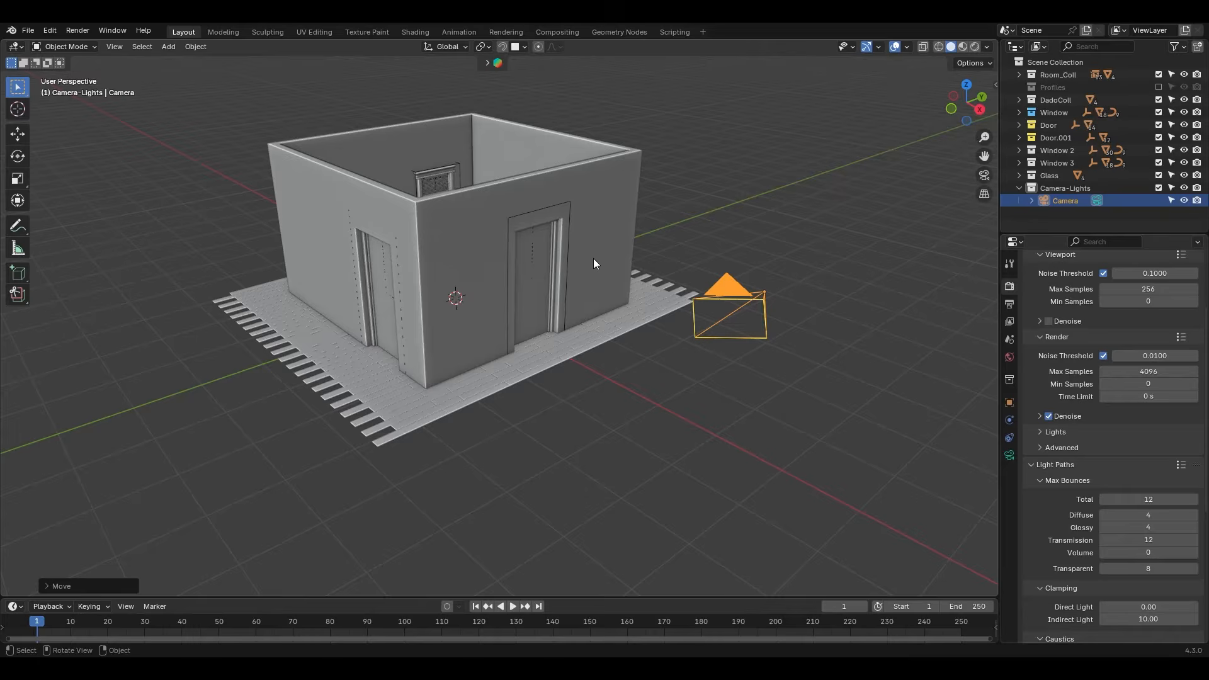
- Compare the view through the camera with its placement outside the room
key("KP_0")
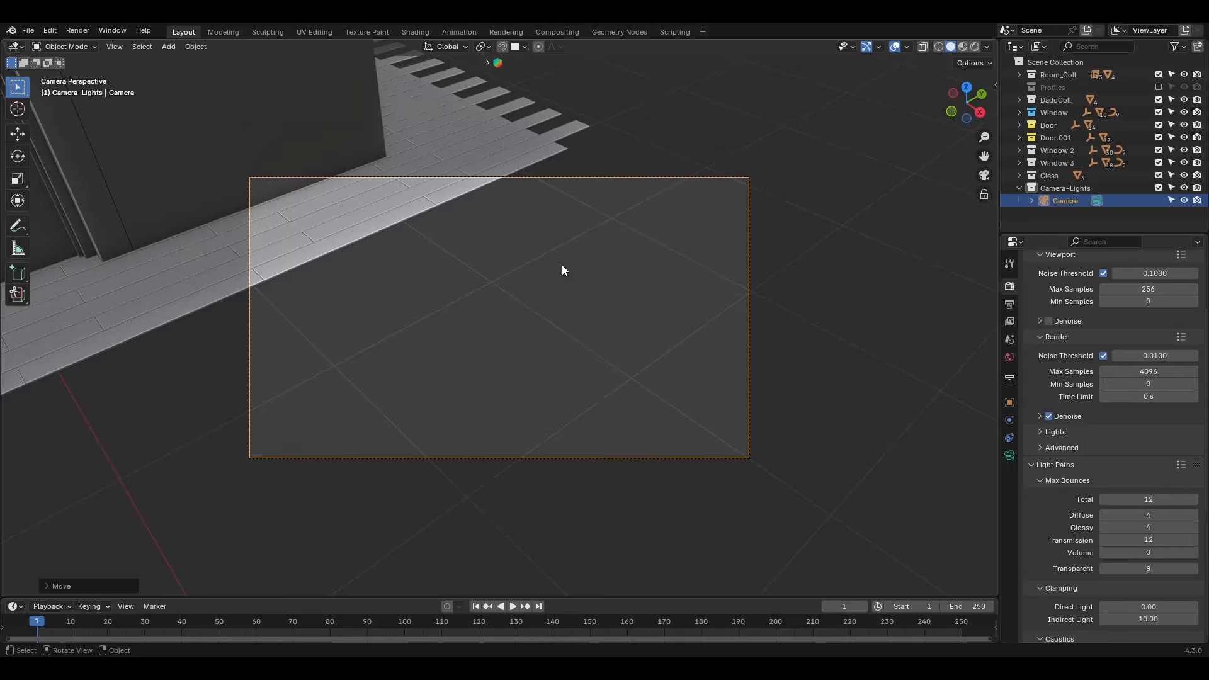
middle_click_drag(330, 192, 496, 173)
scroll(554, 164, "down", 5)
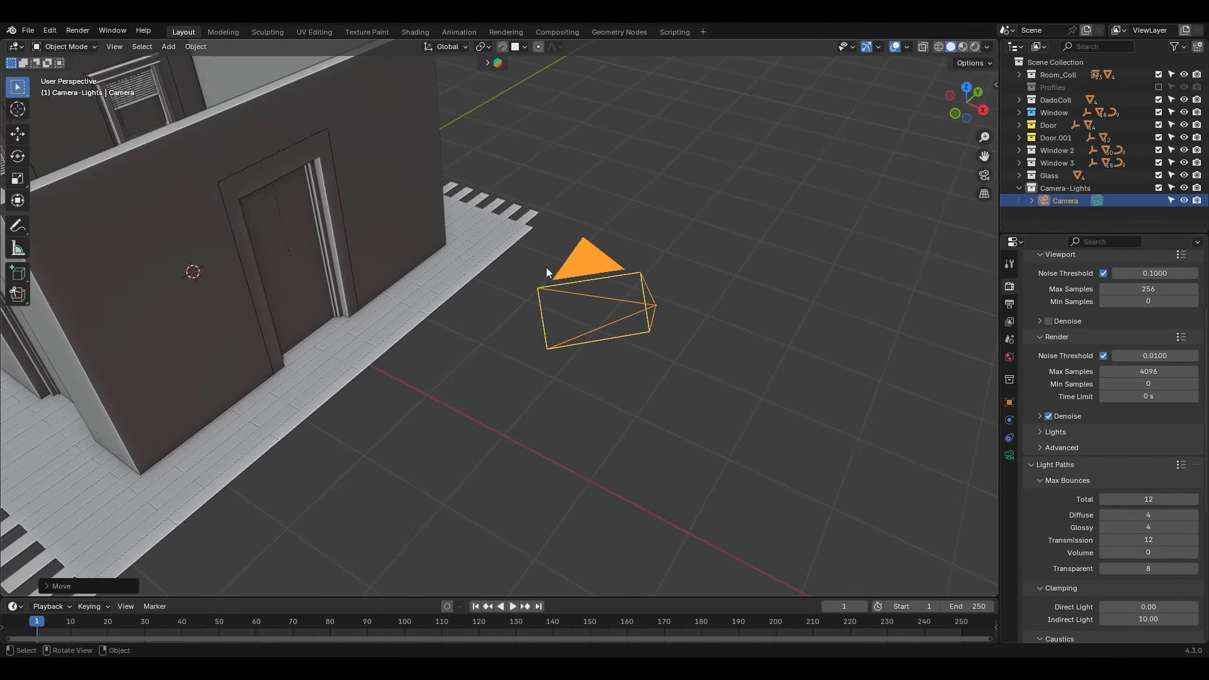
key("KP_0")
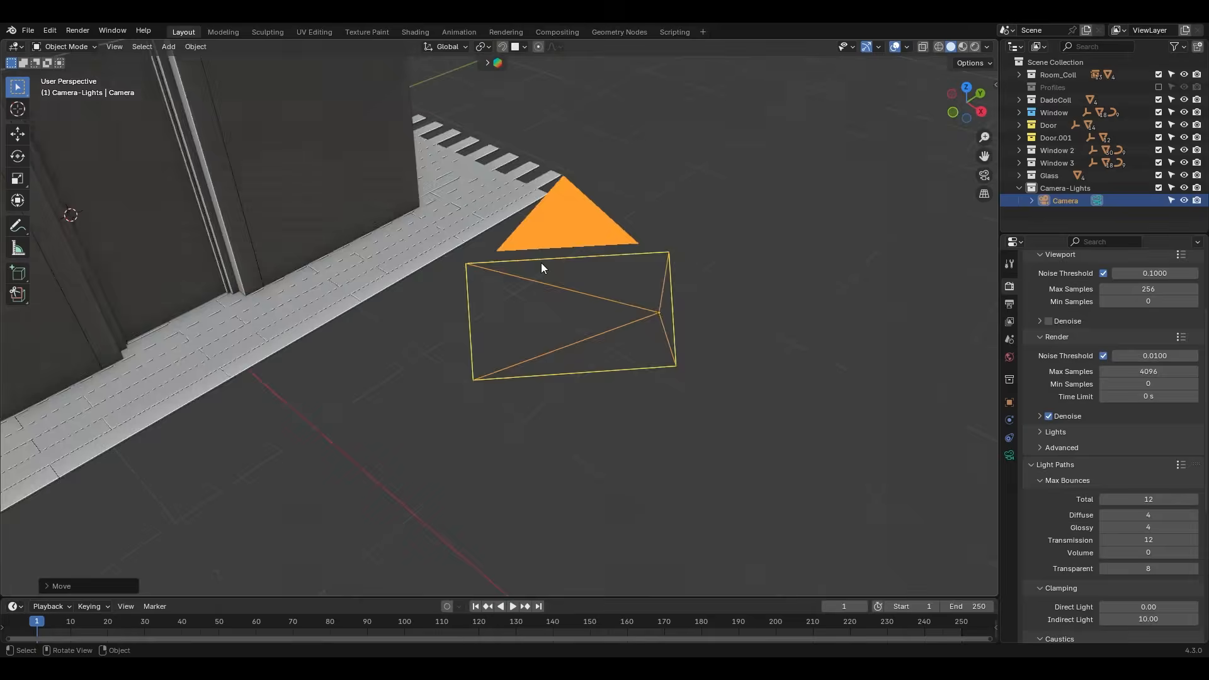
- Turn on the Camera to View lock for the camera in the view lock settings
key("n")
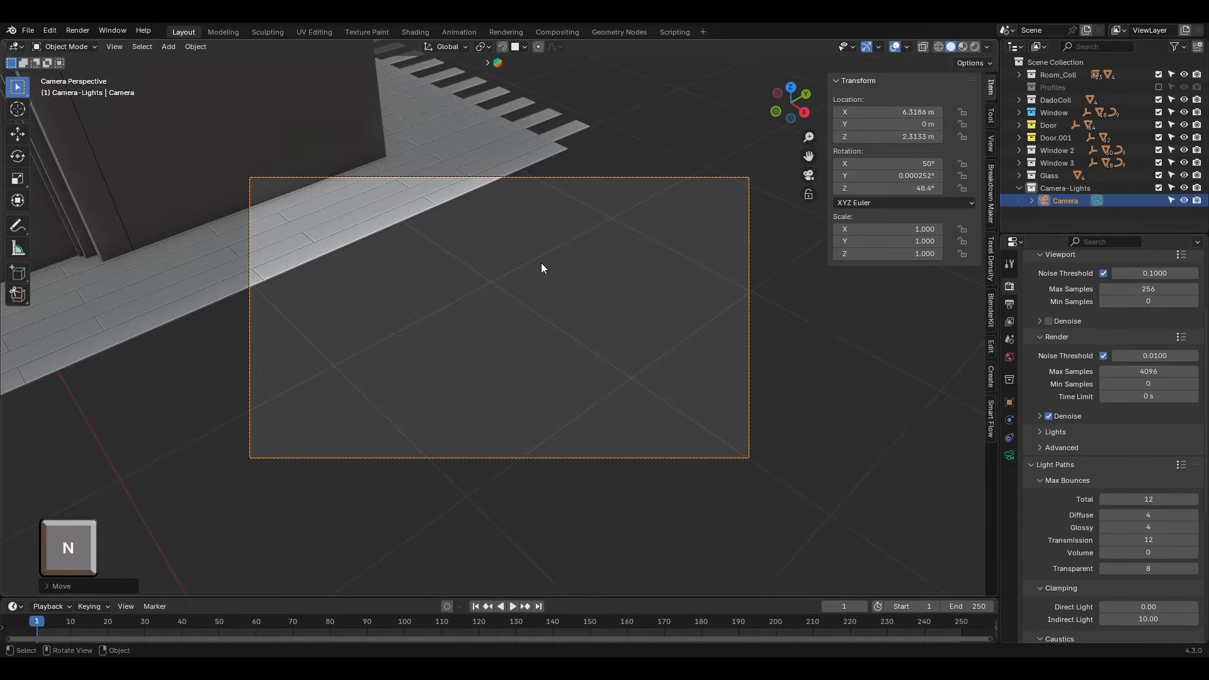
left_click(988, 149)
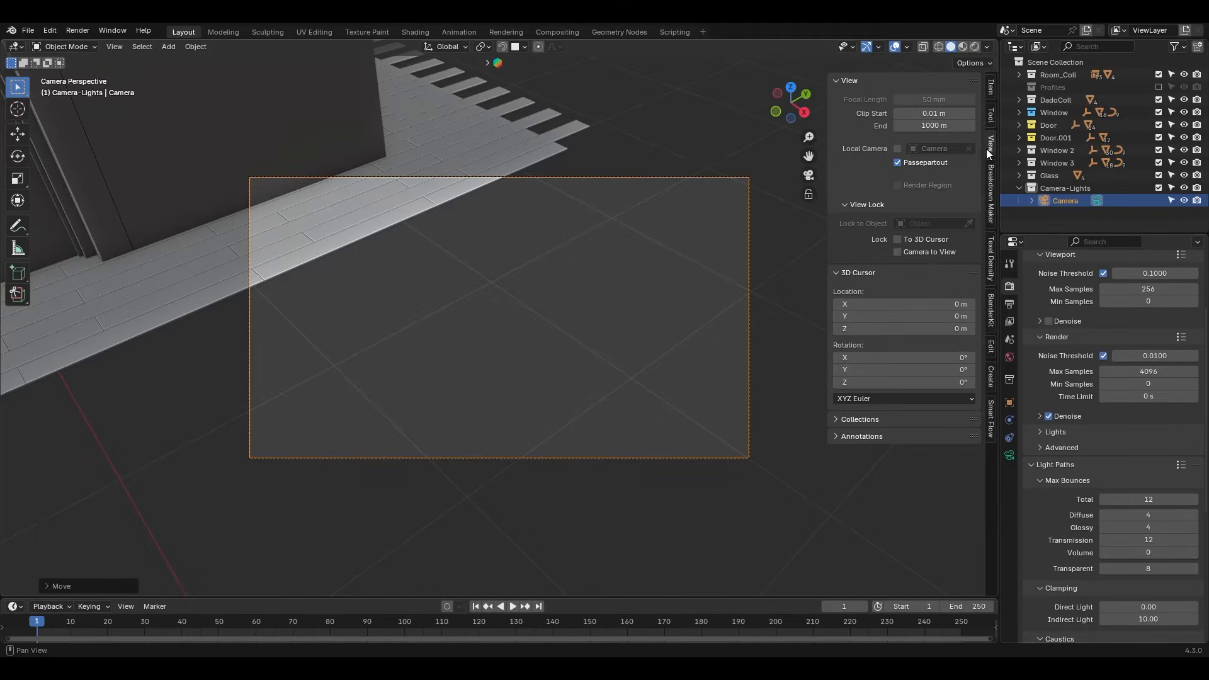
left_click(872, 204)
left_click(872, 204)
left_click(897, 252)
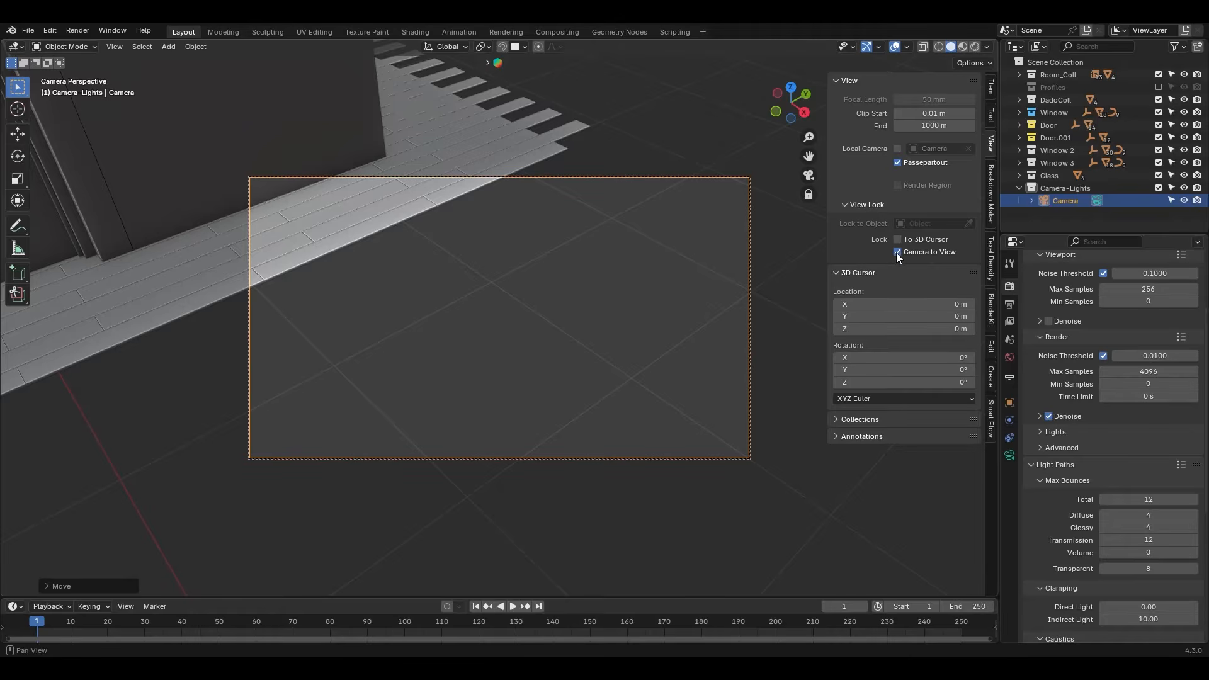
- Move the camera into the room to frame the rug, shelf and desk chair, and turn off the Camera to View lock
middle_click_drag(561, 272, 558, 256)
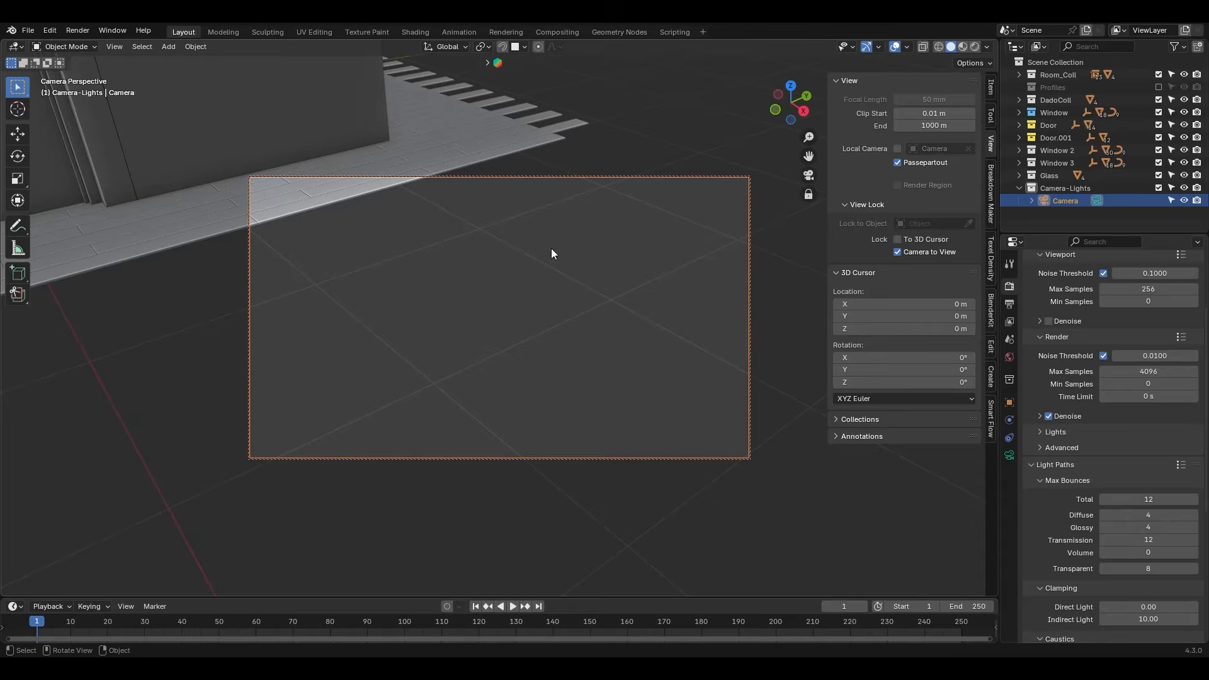
middle_click_drag(499, 232, 560, 313)
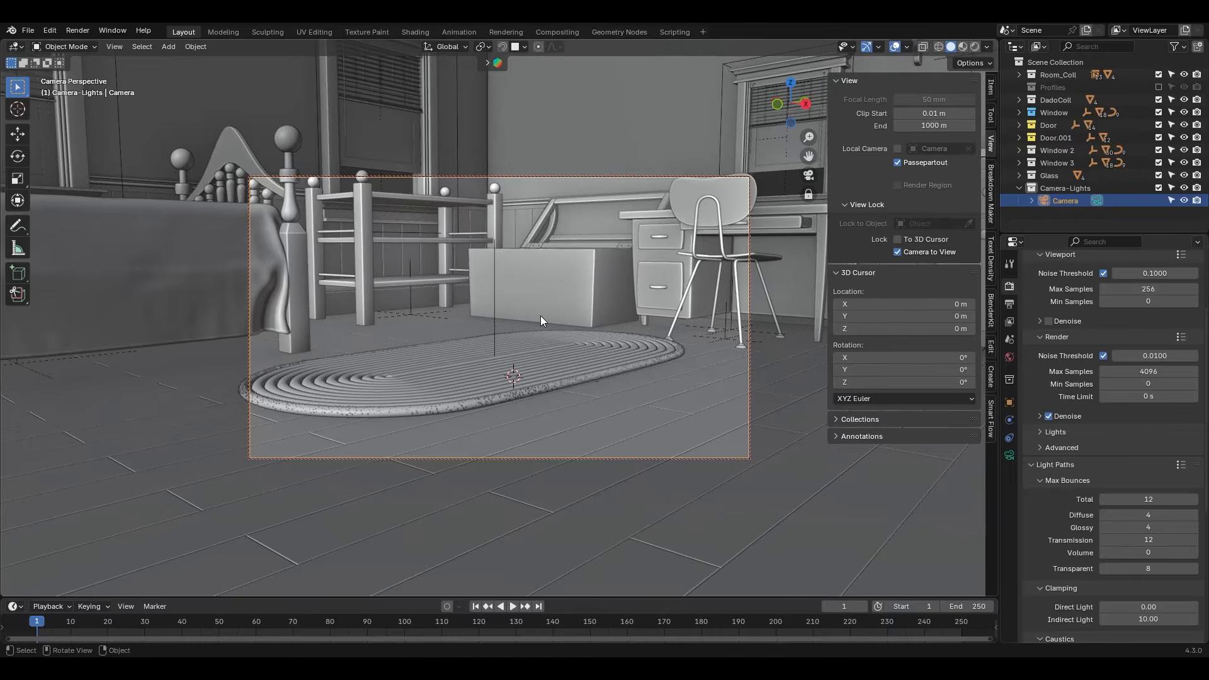
left_click(897, 252)
- Leave the camera view and inspect the camera's placement inside the room from above
key("KP_0")
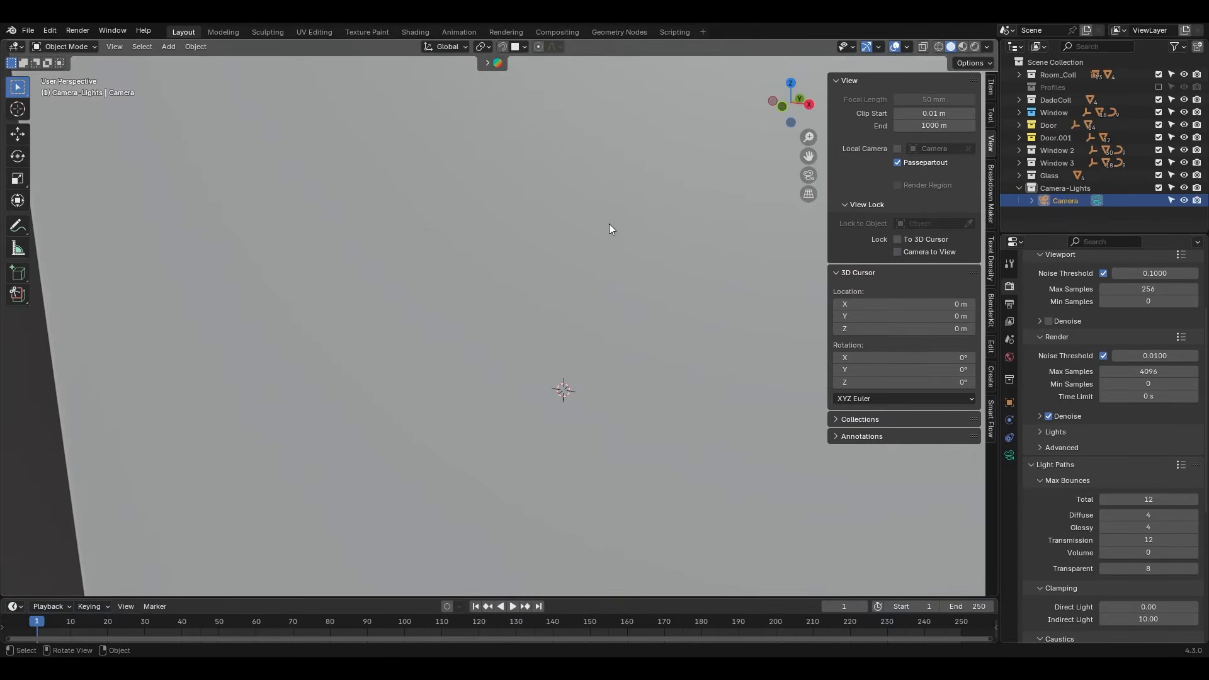
middle_click_drag(610, 224, 583, 309)
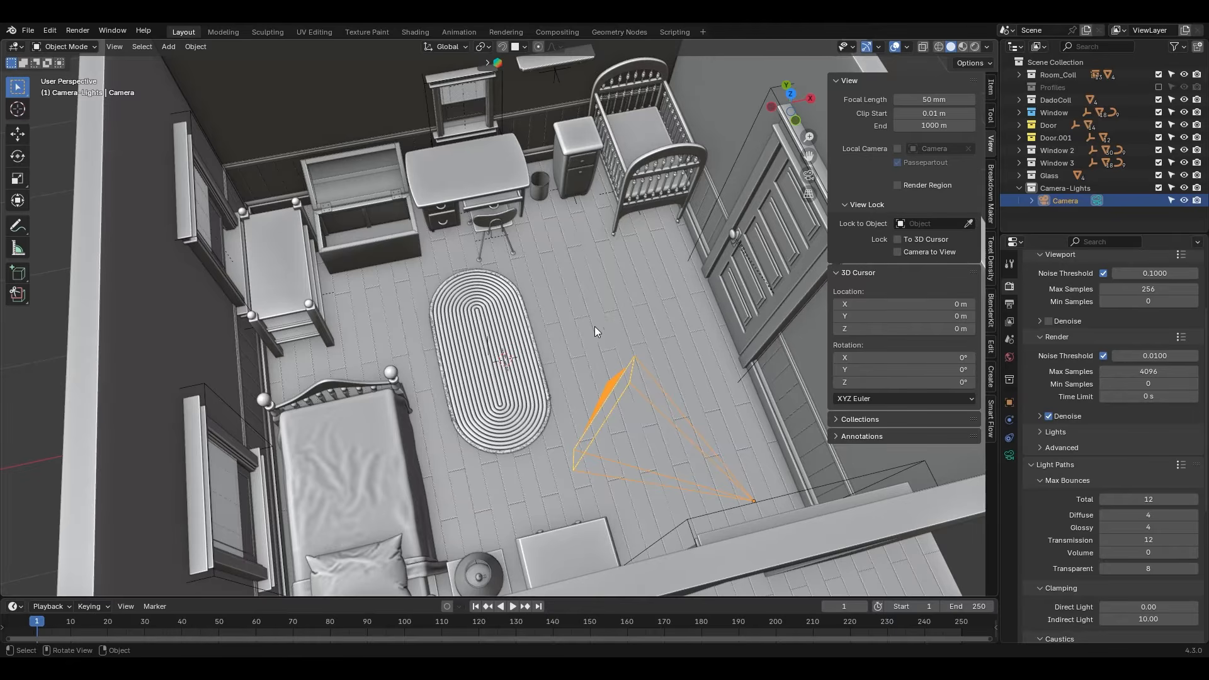
key("n")
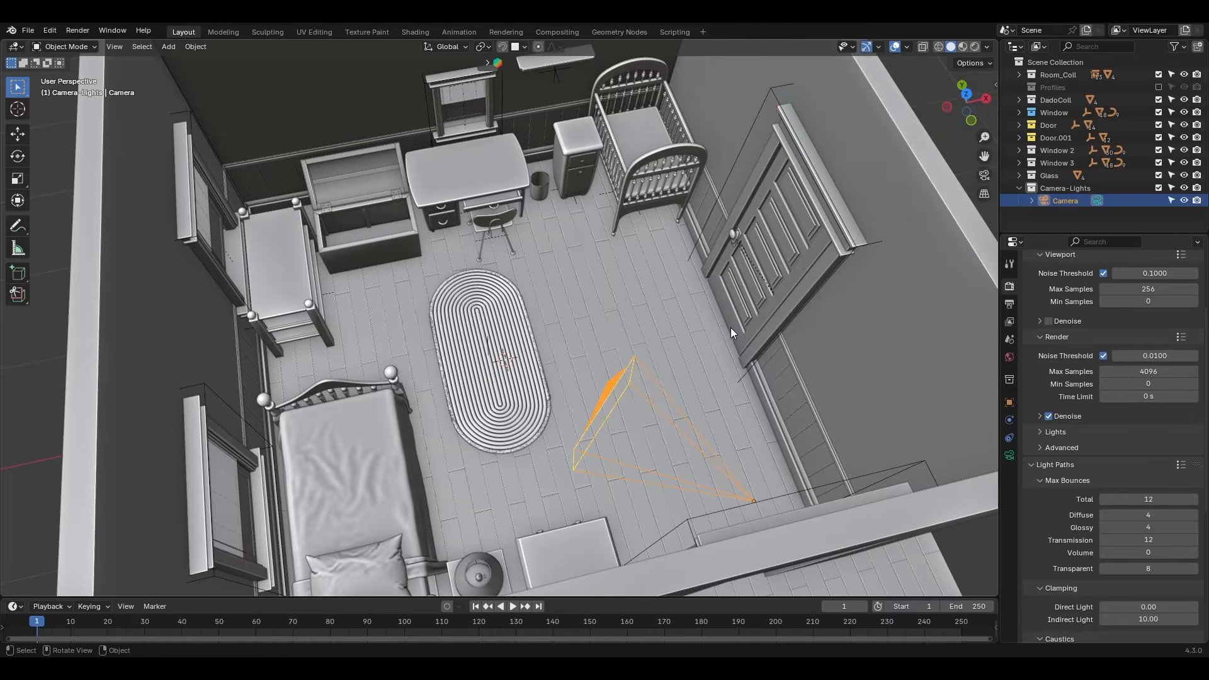
middle_click_drag(721, 388, 626, 347)
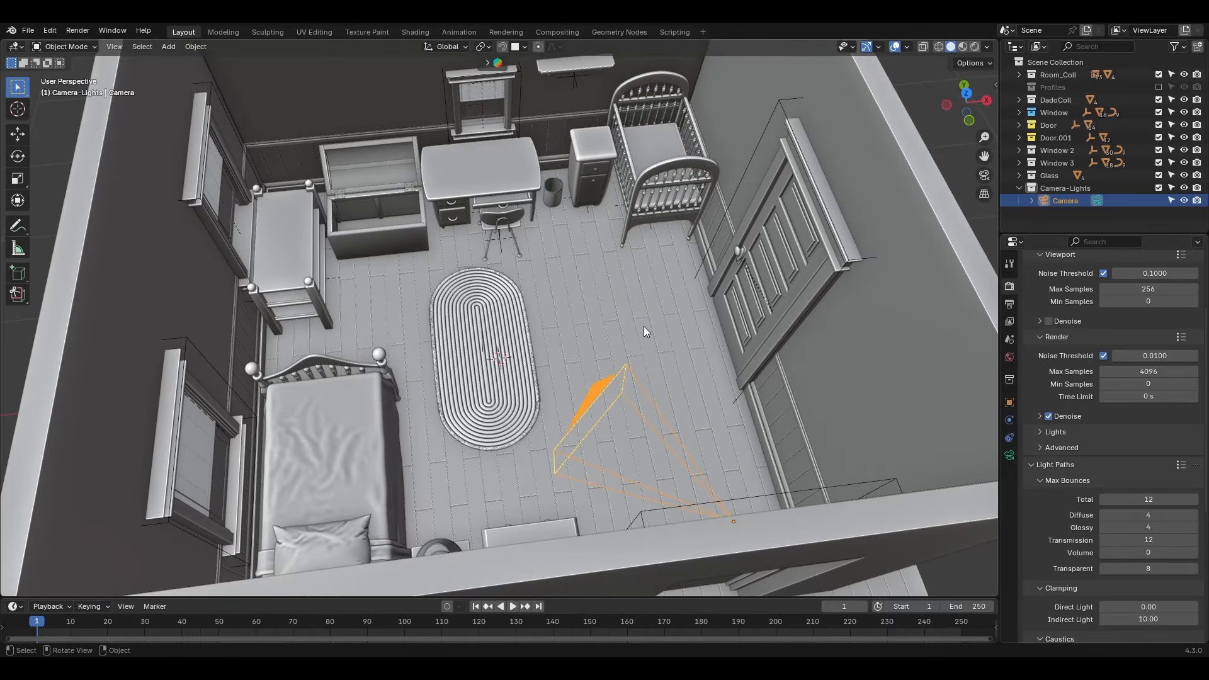
- Look through the camera and use walk navigation to move it forward, backward and sideways around the room
key("KP_0")
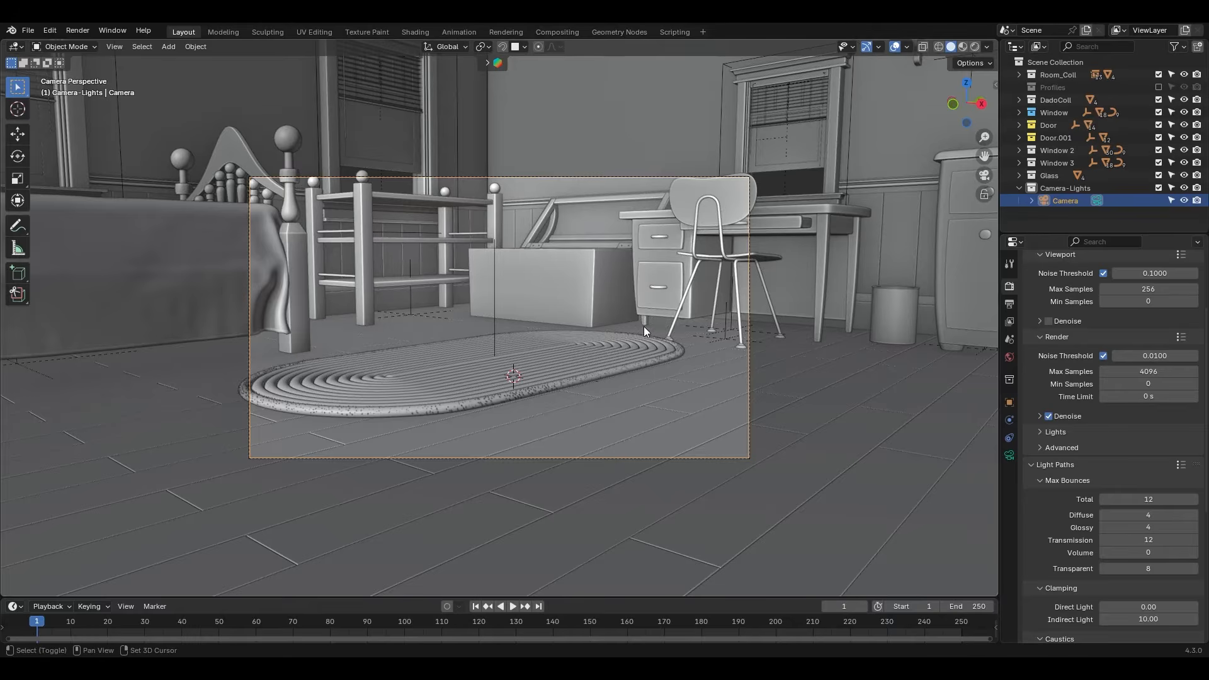
key("shift+grave")
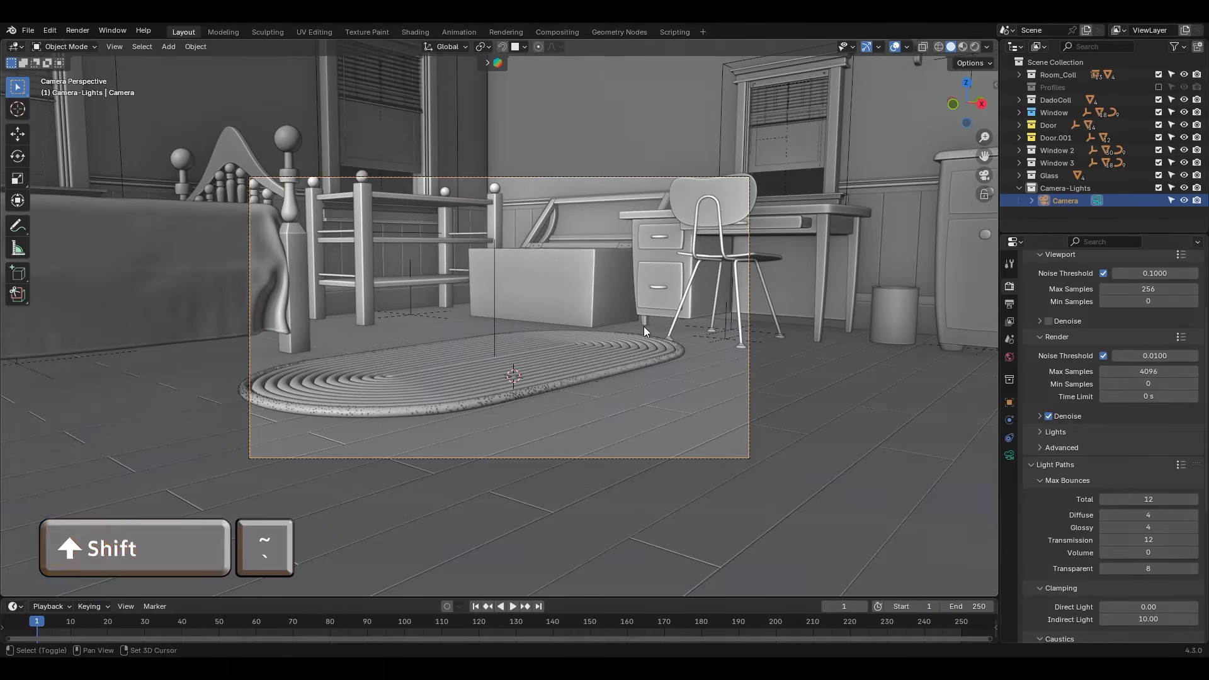
key("shift+grave")
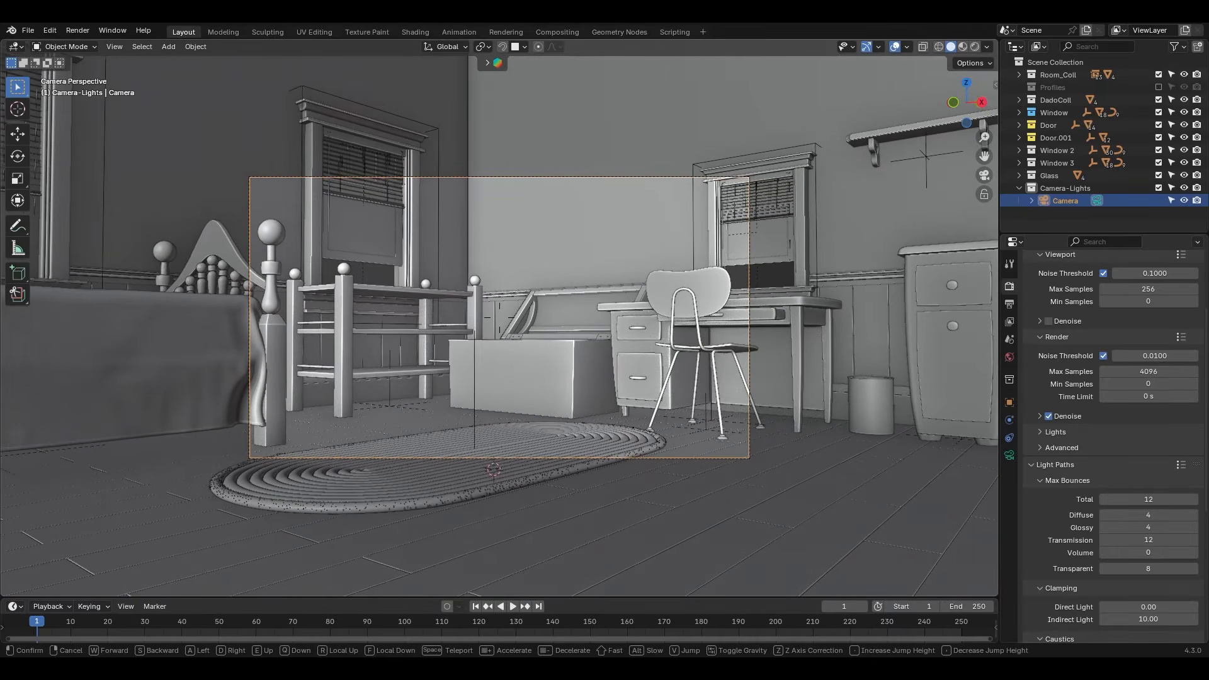
key("s")
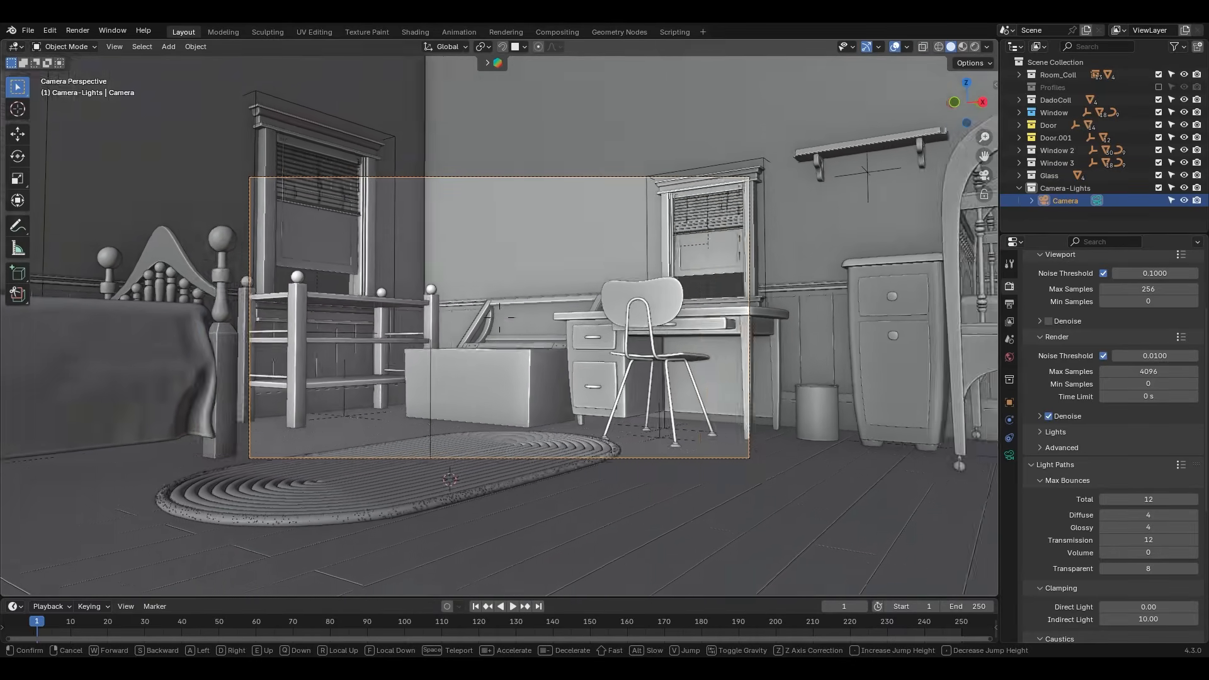
key("w")
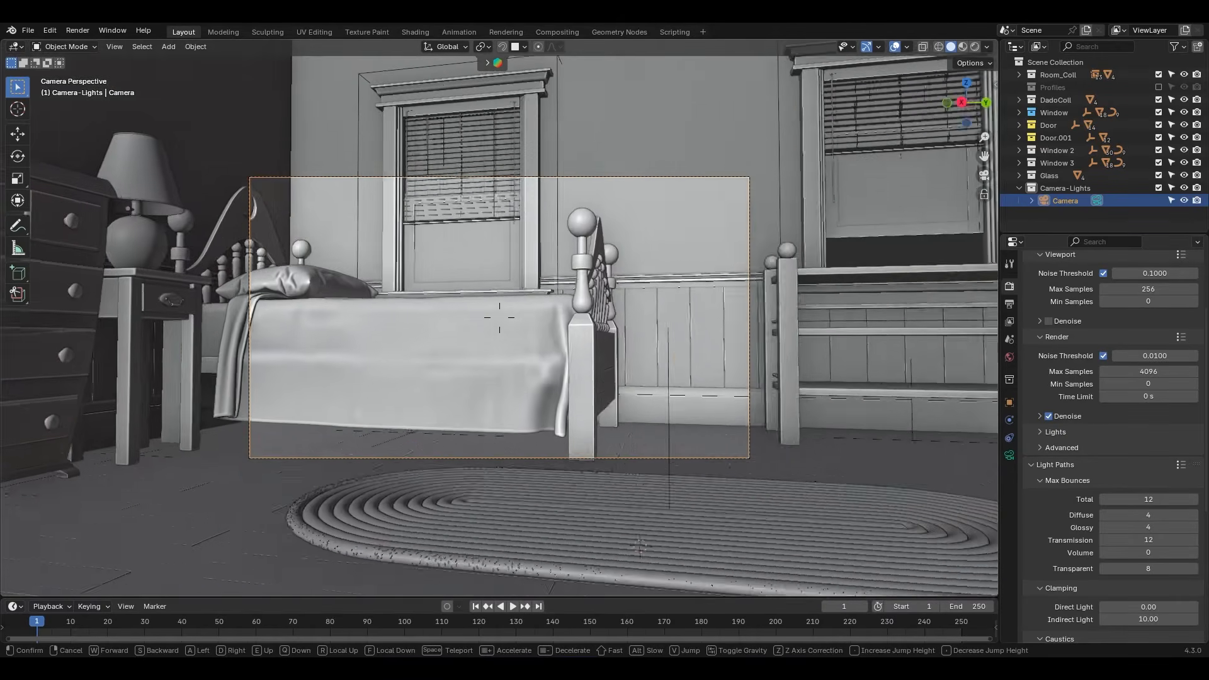
key("a")
key("s")
key("d")
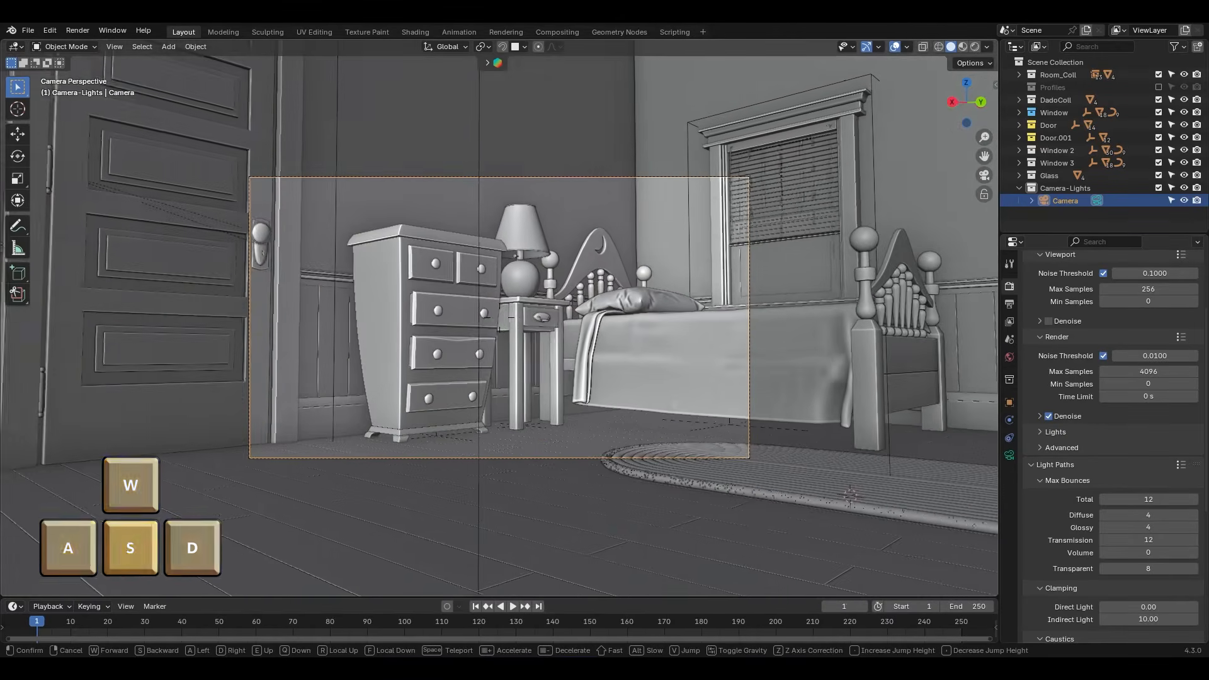
key("w")
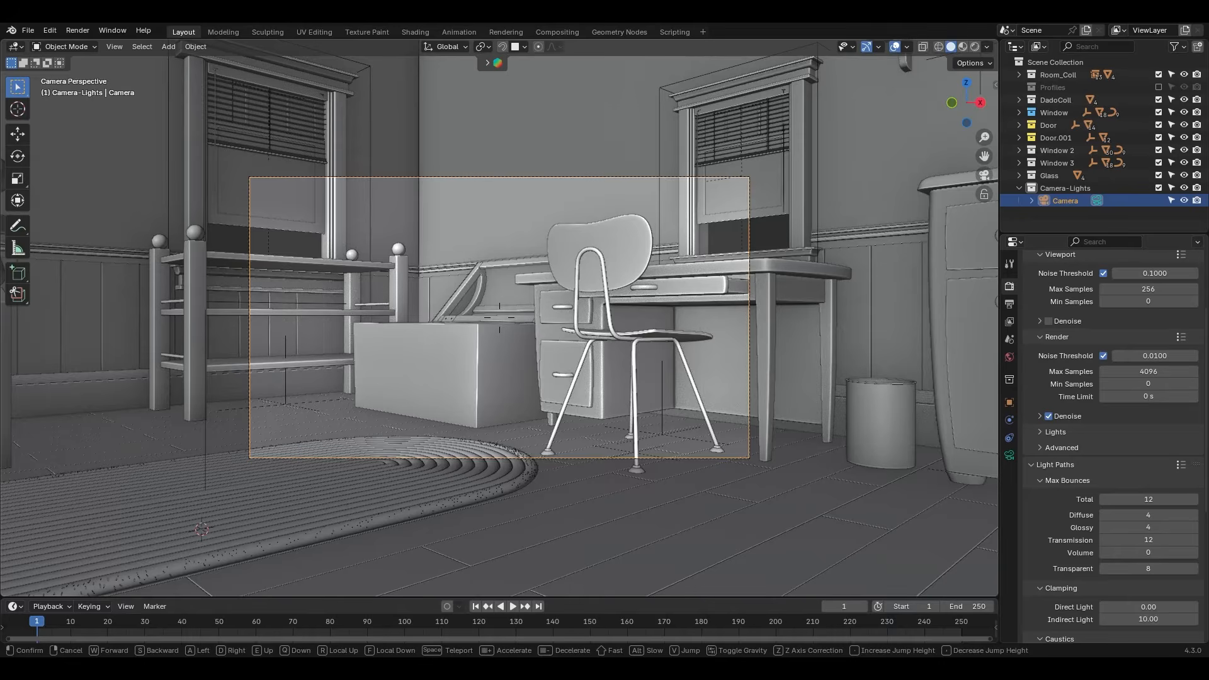
- Raise and lower the camera in walk navigation while moving it between the desk, rug and shelf
key("e")
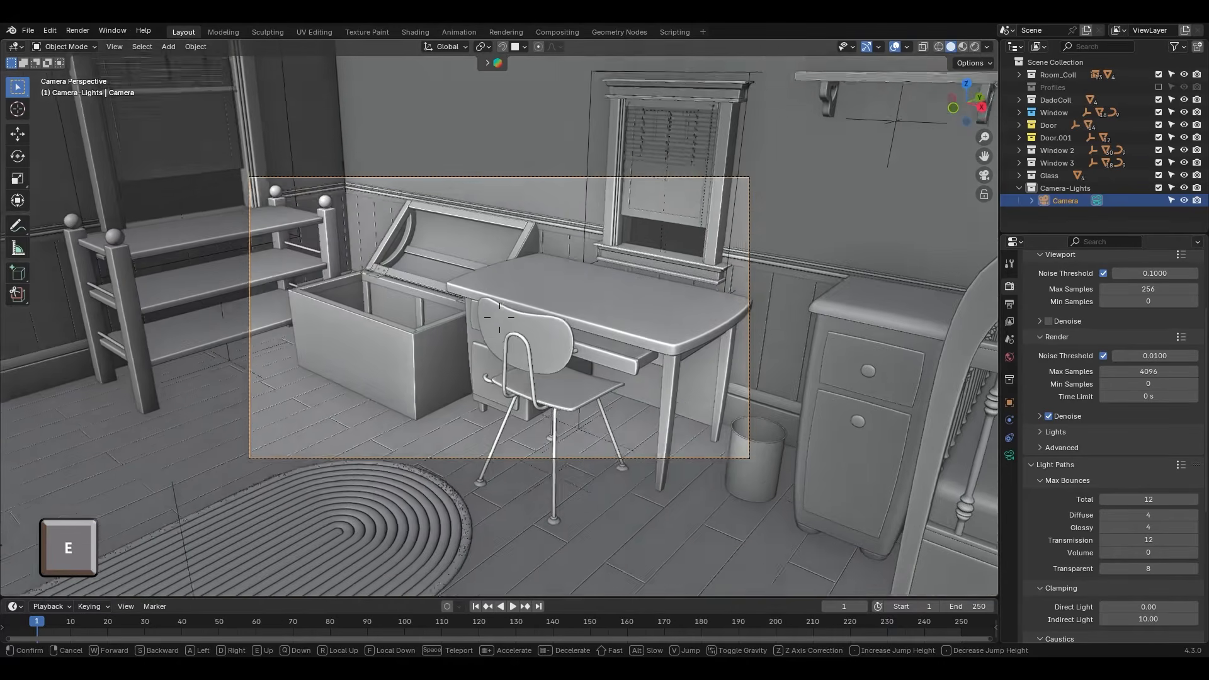
key("q")
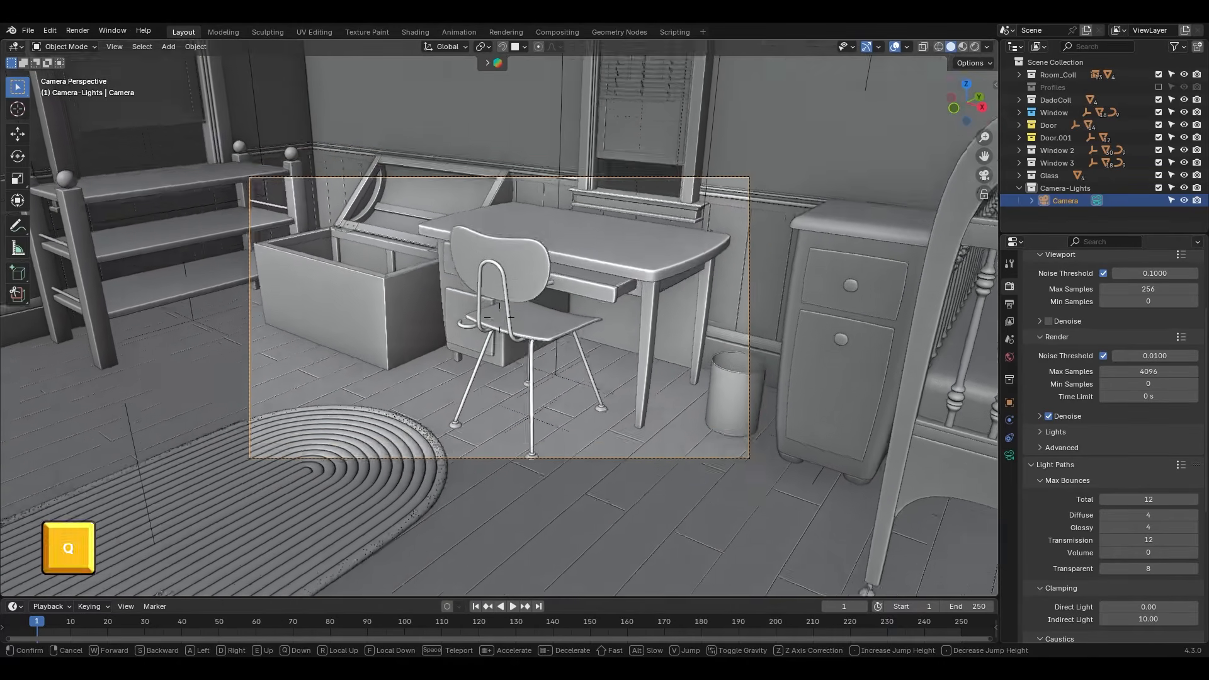
key("q")
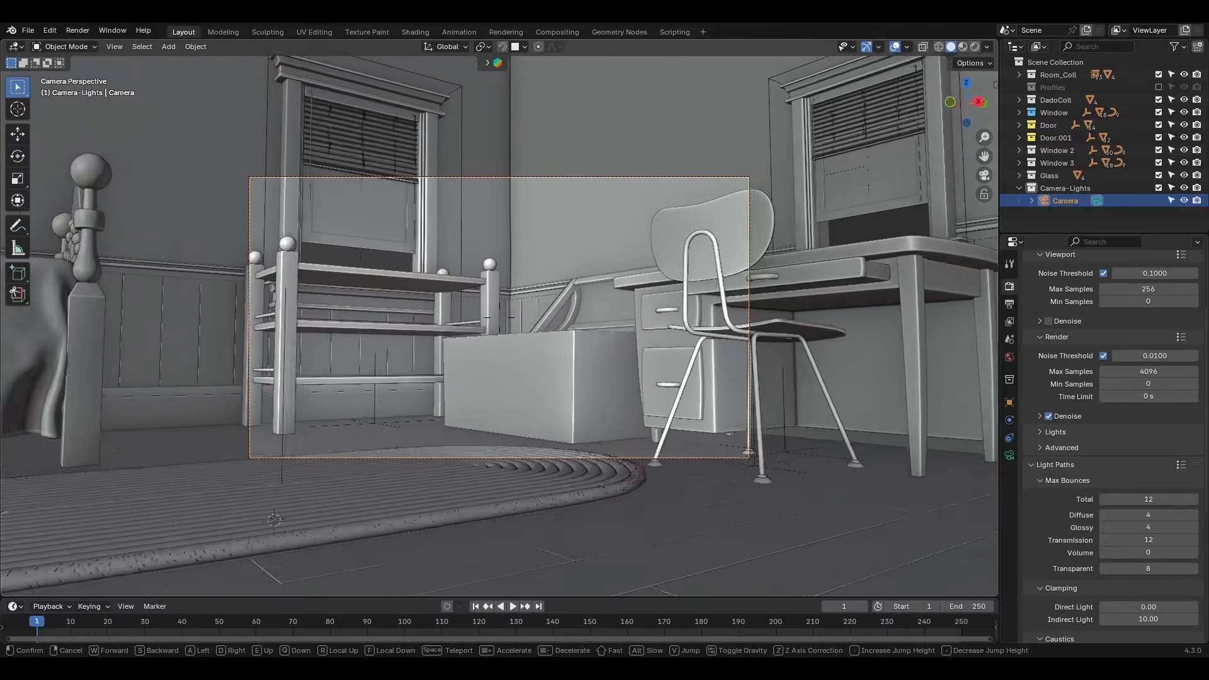
key("w")
key("s")
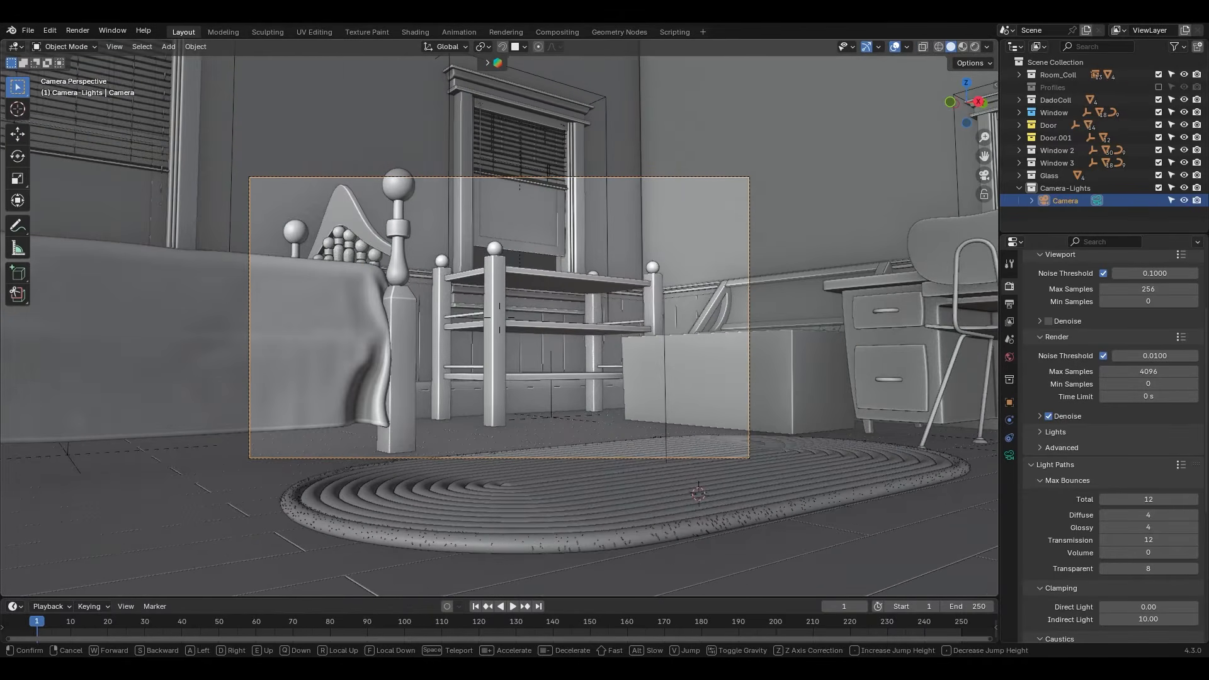
key("d")
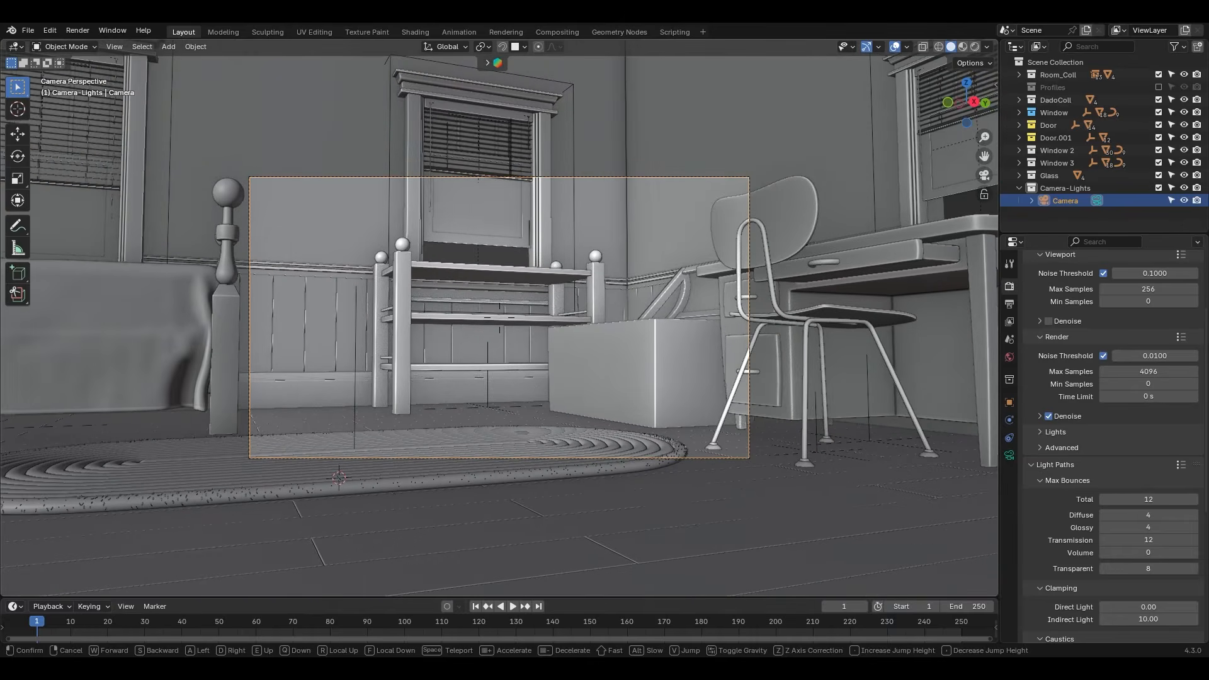
key("e")
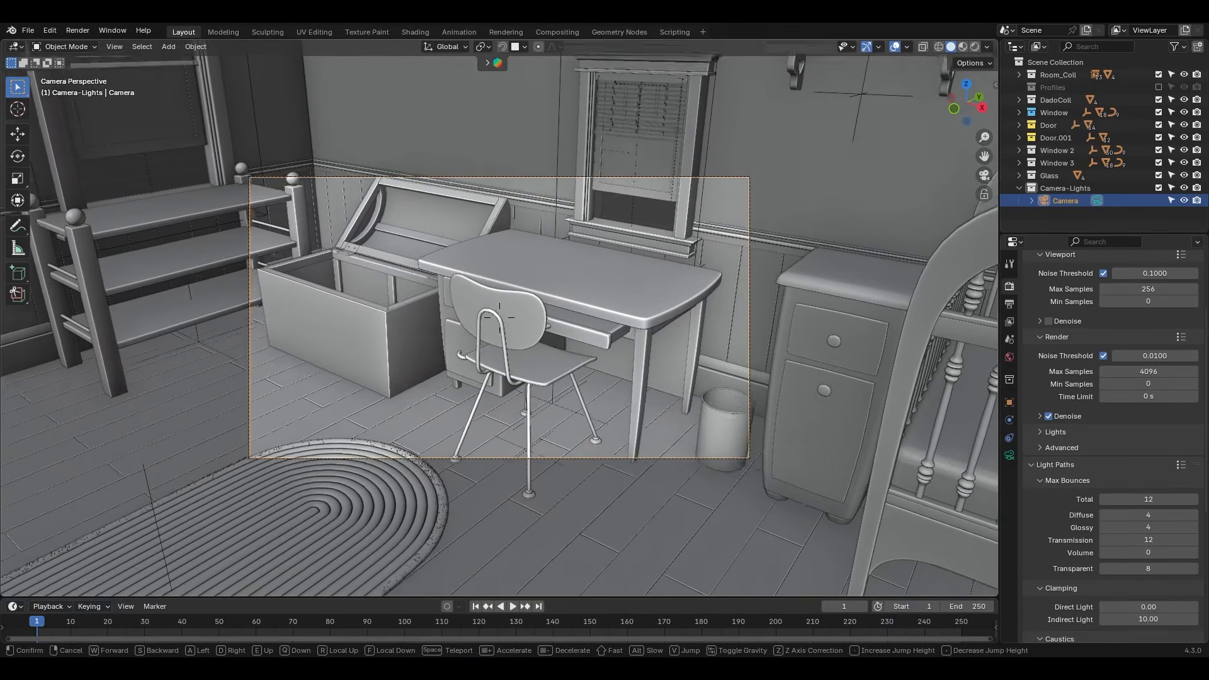
key("q")
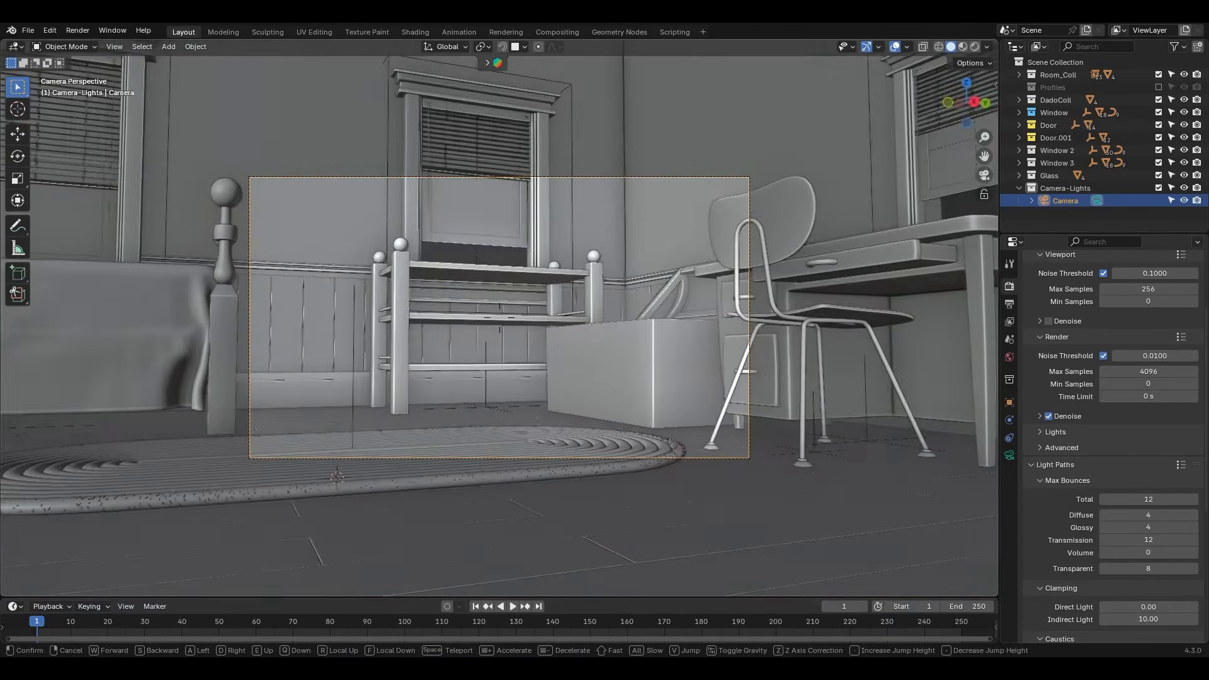
- Walk the camera back until the rug, shelf, chest and desk chair are framed, and confirm its position
key("w")
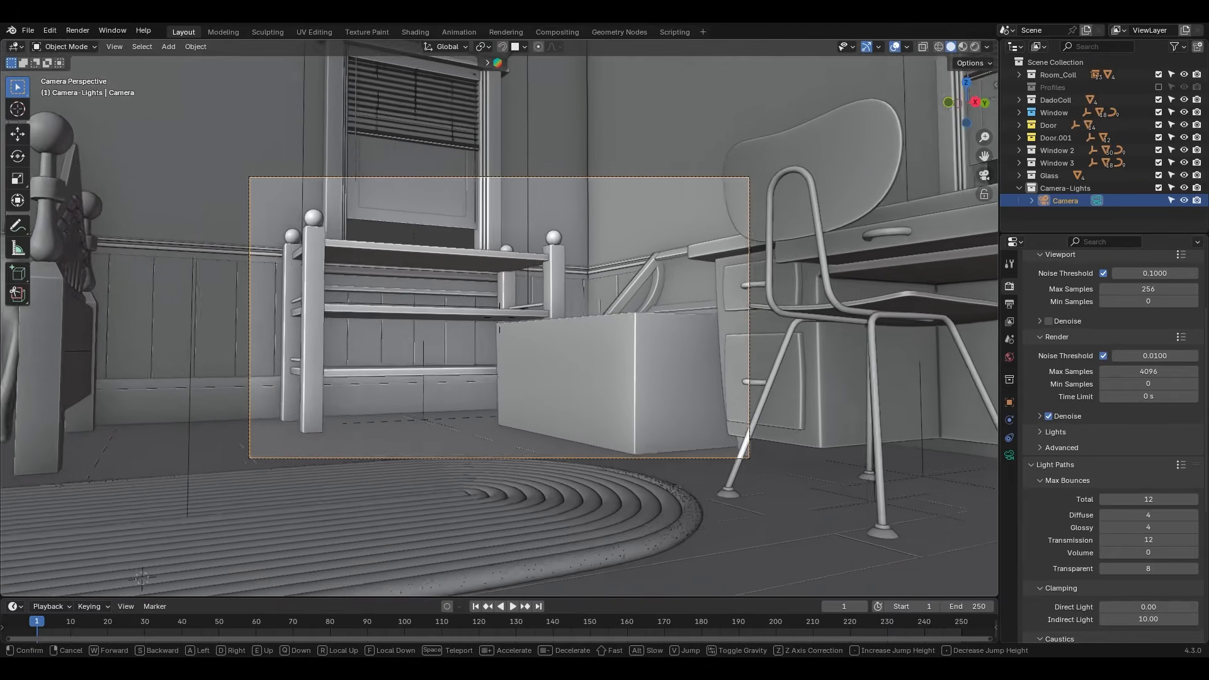
key("w")
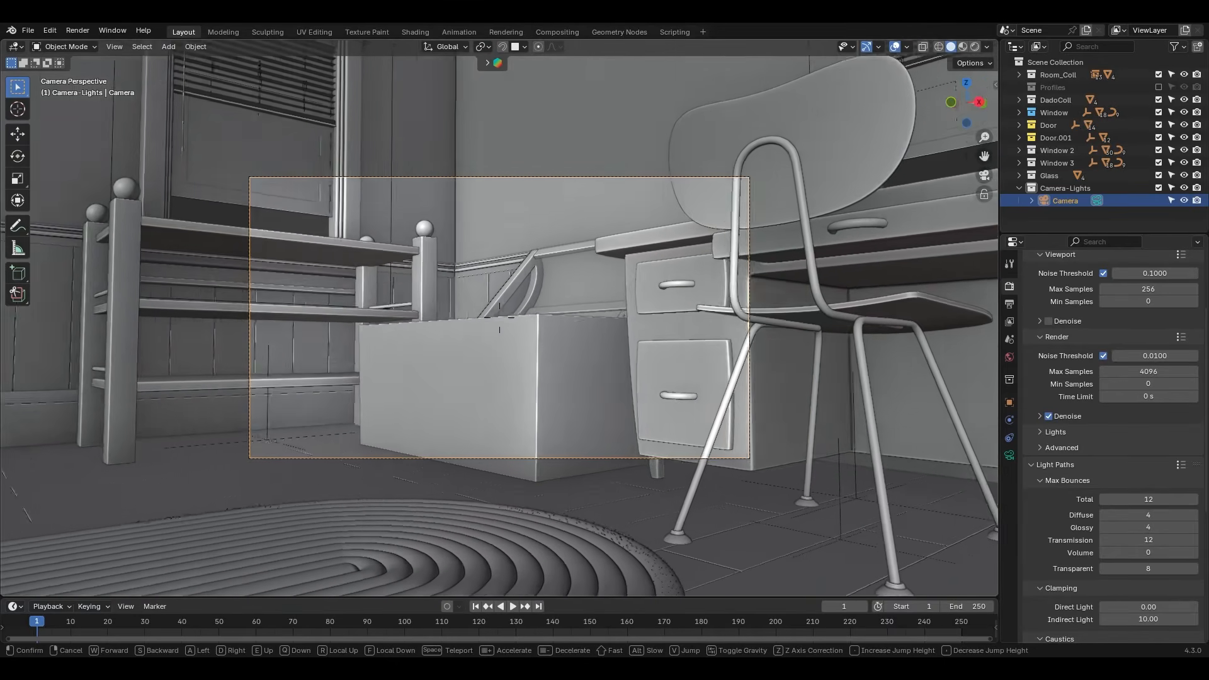
key("s")
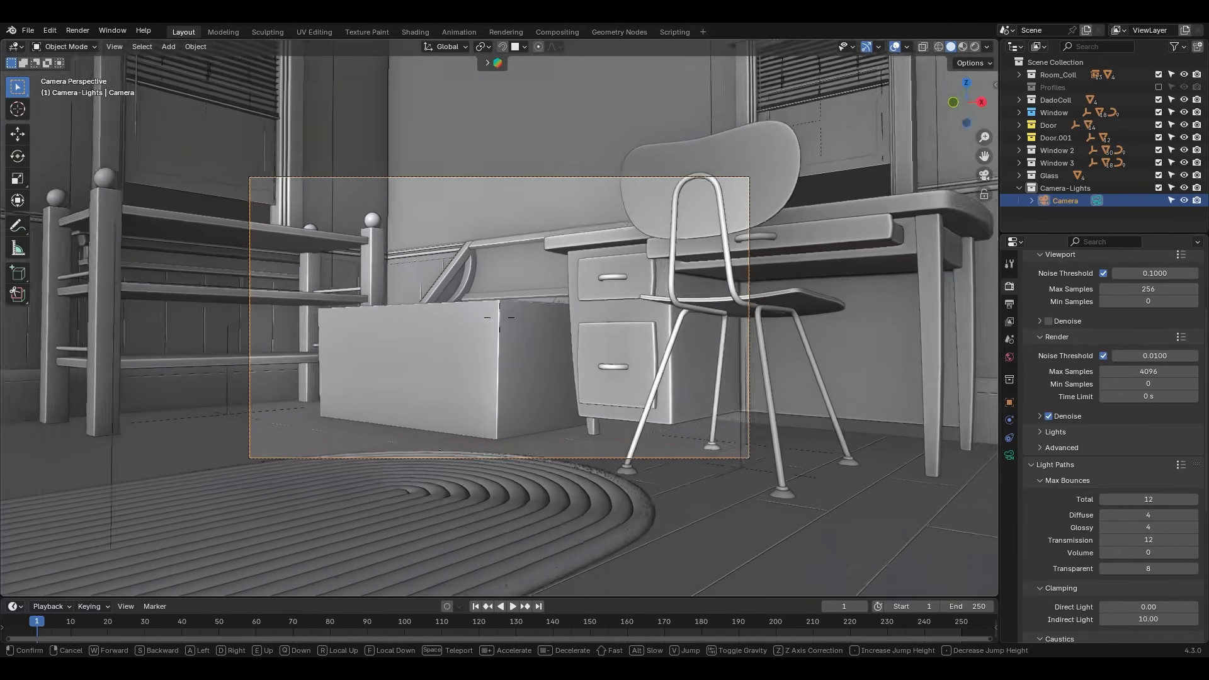
key("s")
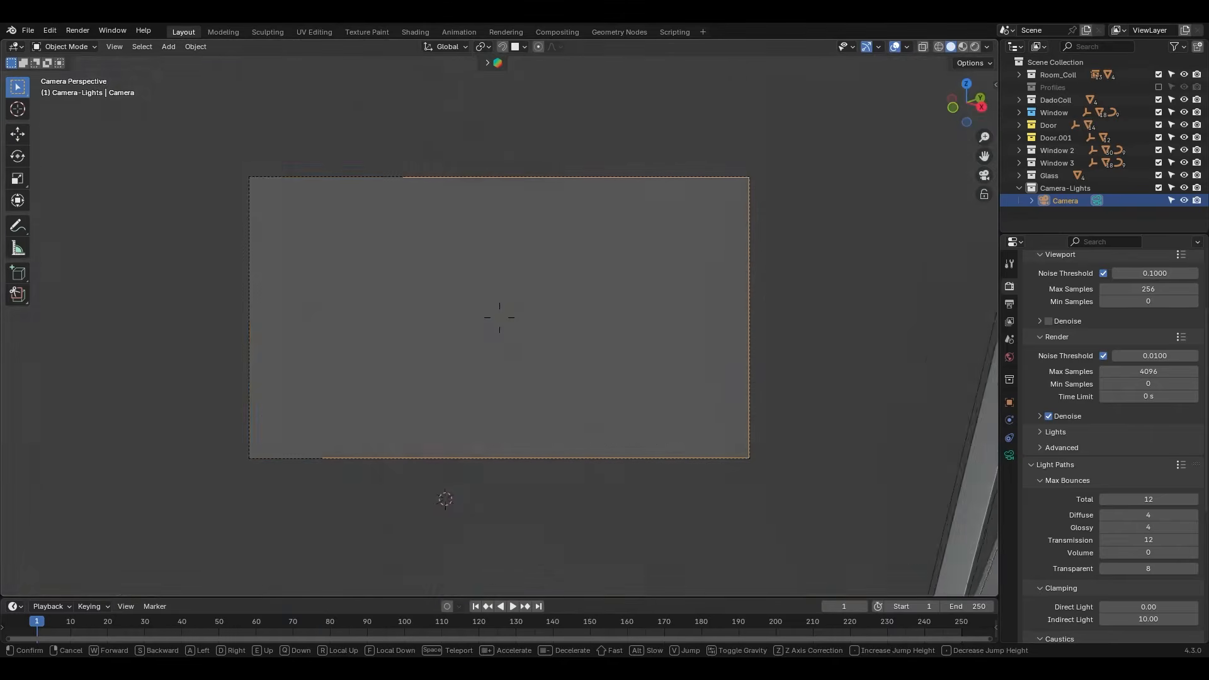
key("e")
key("w")
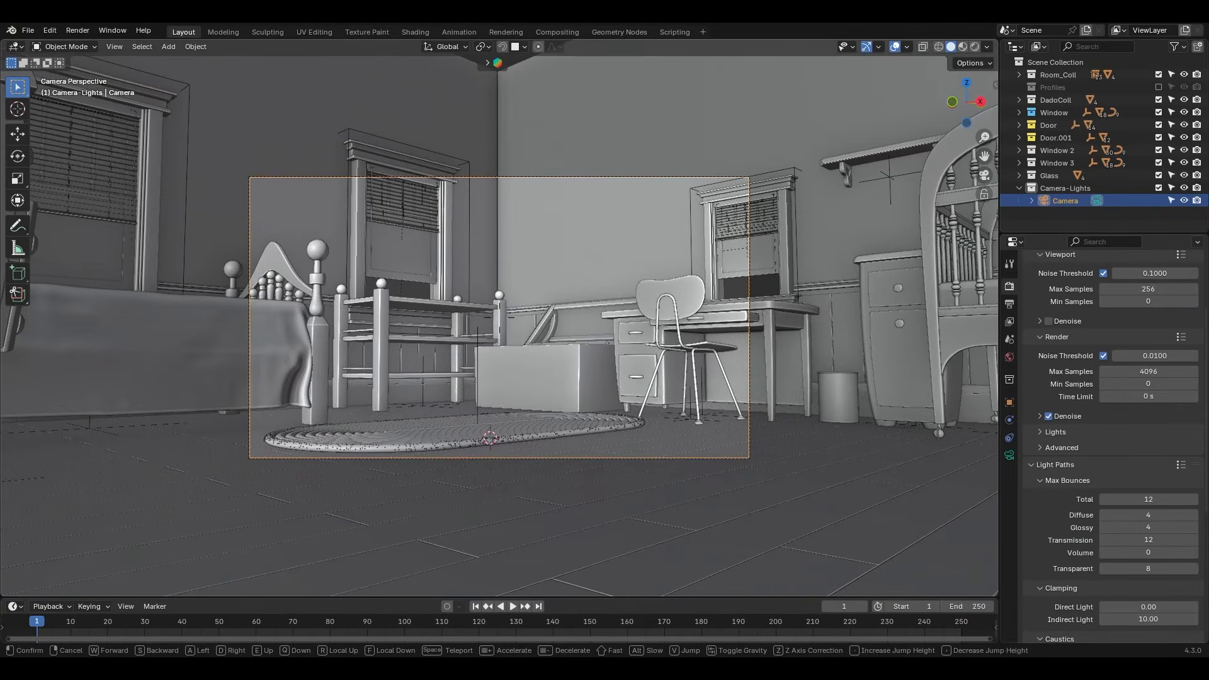
left_click(644, 326)
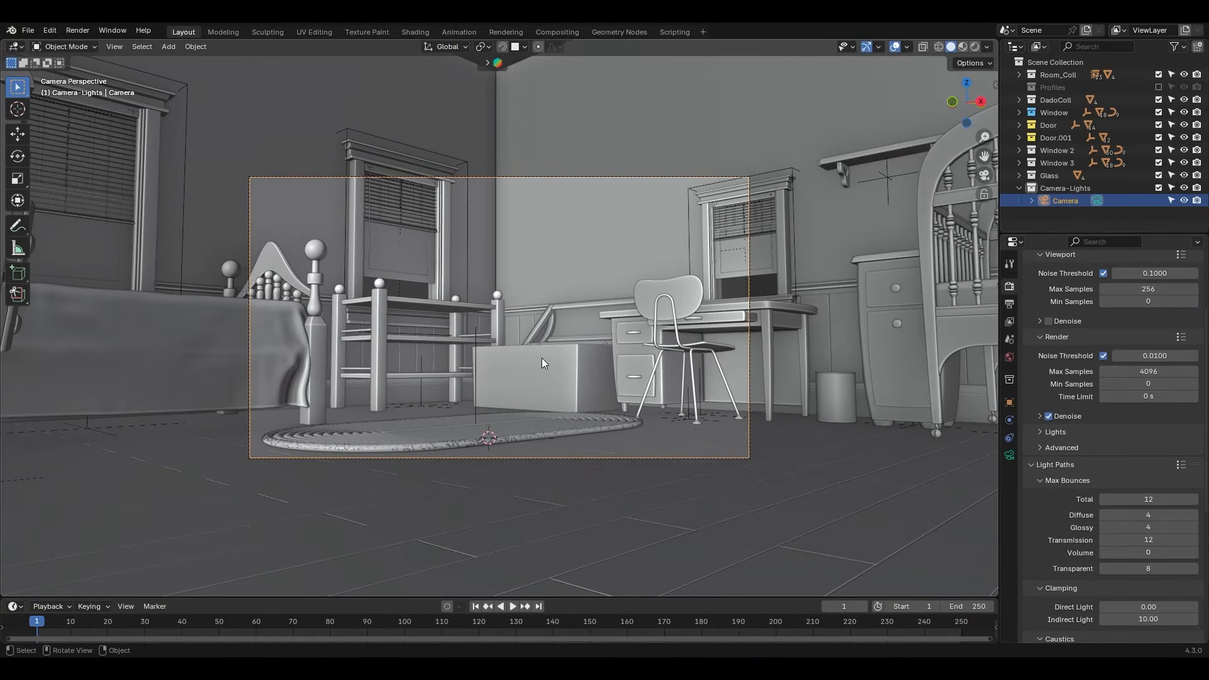
- Add a second camera to the Camera-Lights collection
middle_click_drag(538, 311, 654, 363)
scroll(609, 353, "down", 1)
scroll(666, 397, "down", 1)
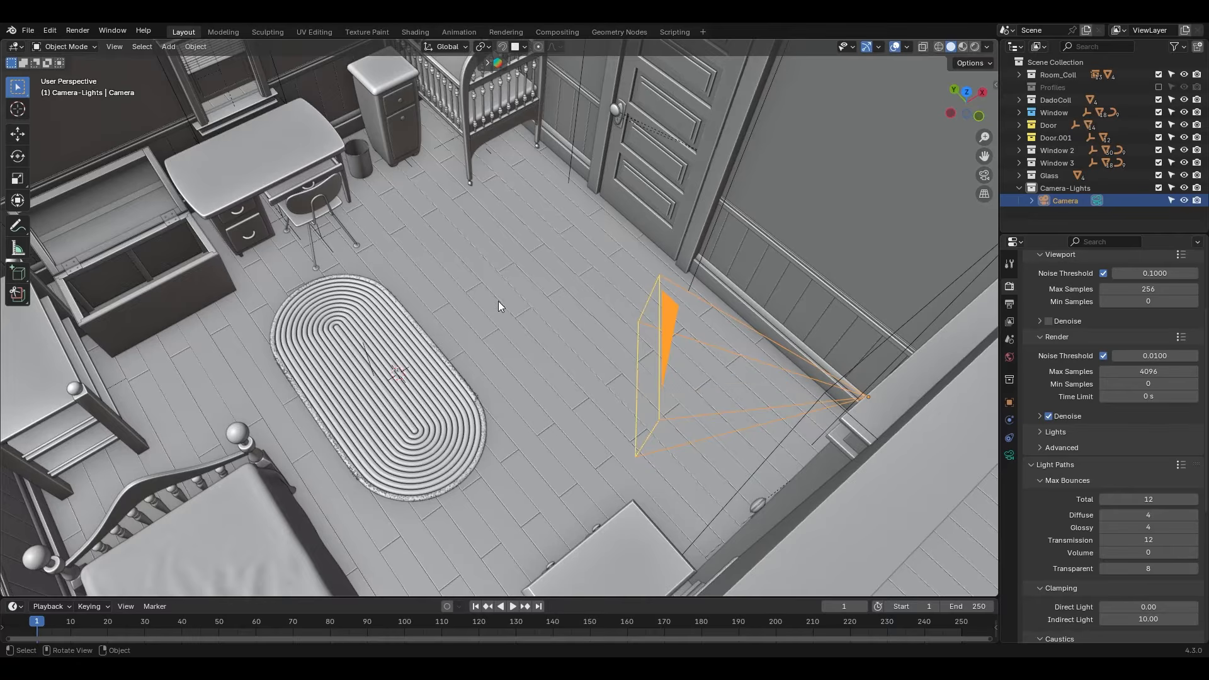
key("shift+a")
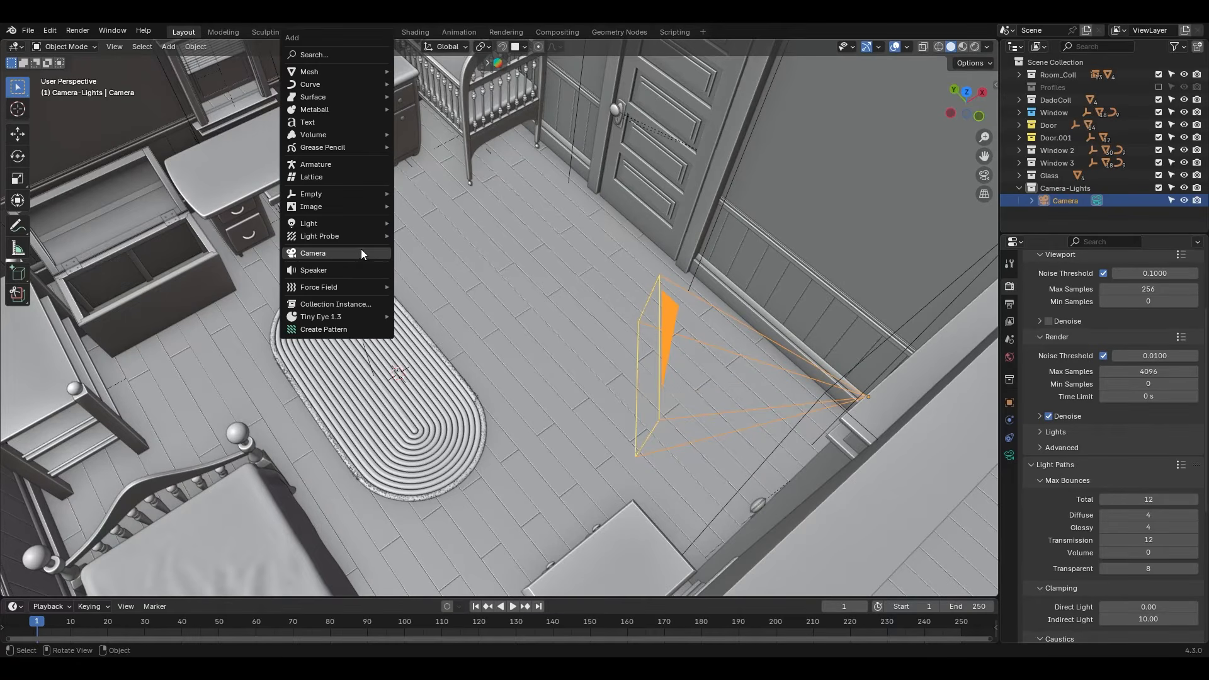
left_click(356, 250)
scroll(428, 375, "down", 2)
middle_click_drag(446, 263, 505, 348)
scroll(442, 299, "up", 2)
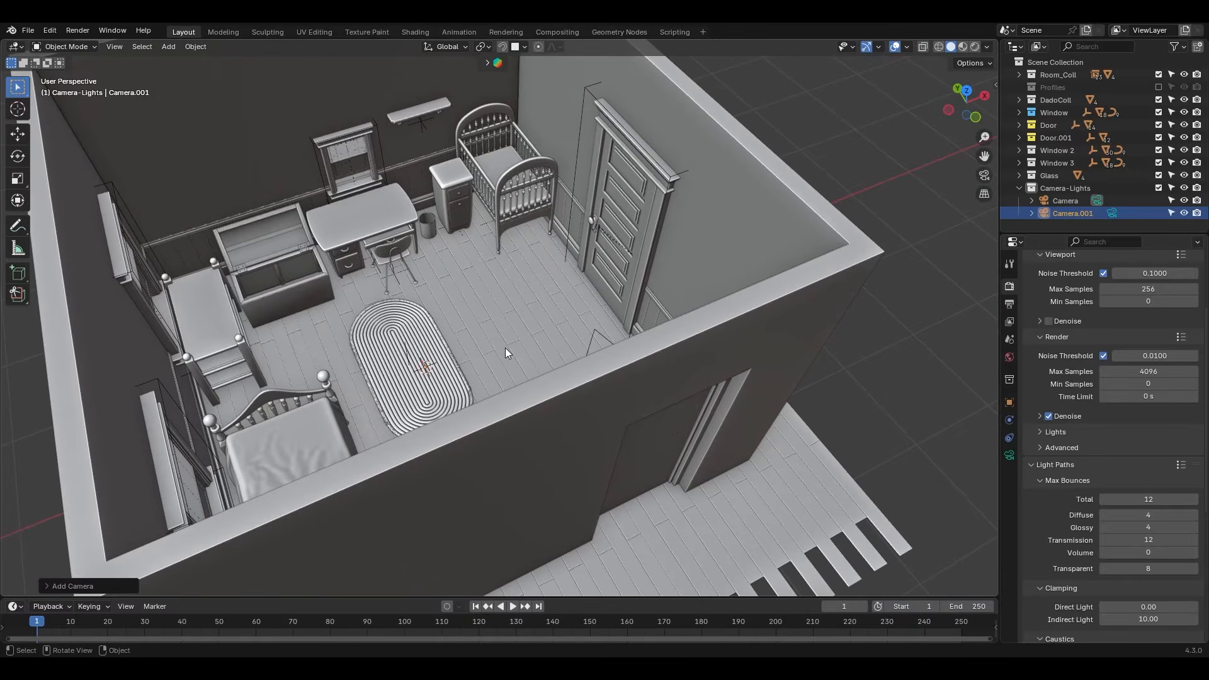
- Move the second camera about 5.7 m, placing it outside the room beyond the door wall
key("g")
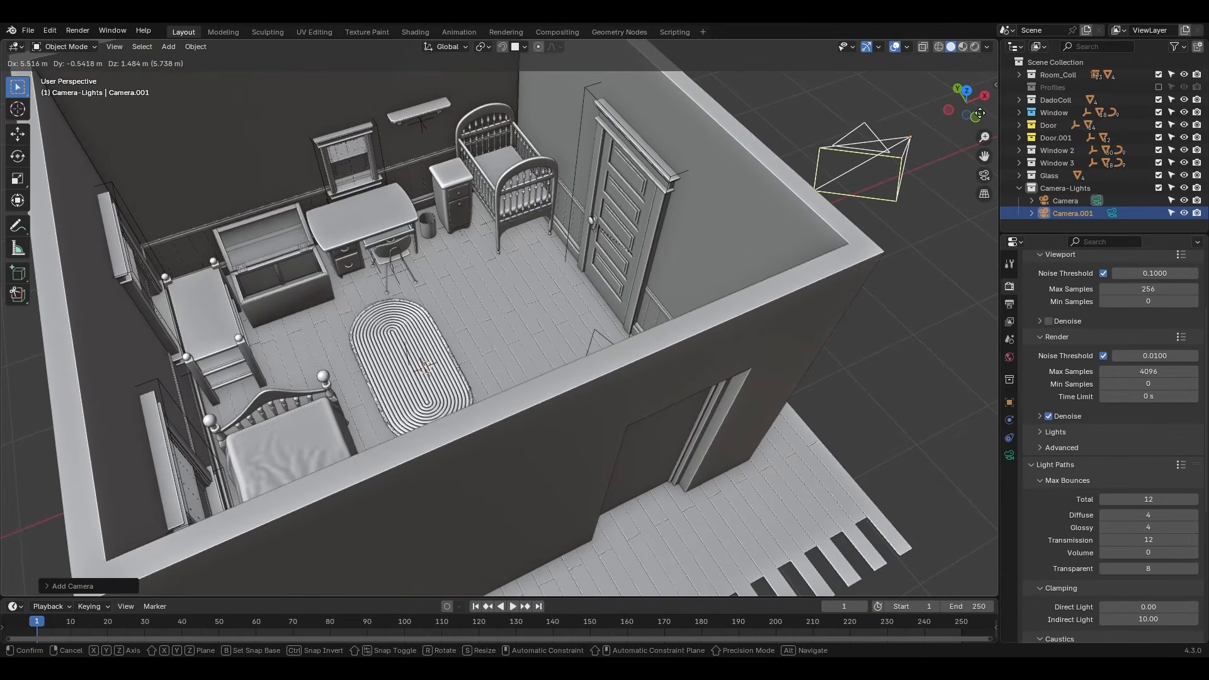
left_click(979, 114)
middle_click_drag(886, 220, 750, 233, "shift")
scroll(750, 233, "down", 2)
middle_click_drag(640, 255, 712, 255)
- Check the active camera's view and compare the placement of the two cameras in the scene
key("KP_0")
middle_click_drag(426, 174, 637, 384)
key("KP_0")
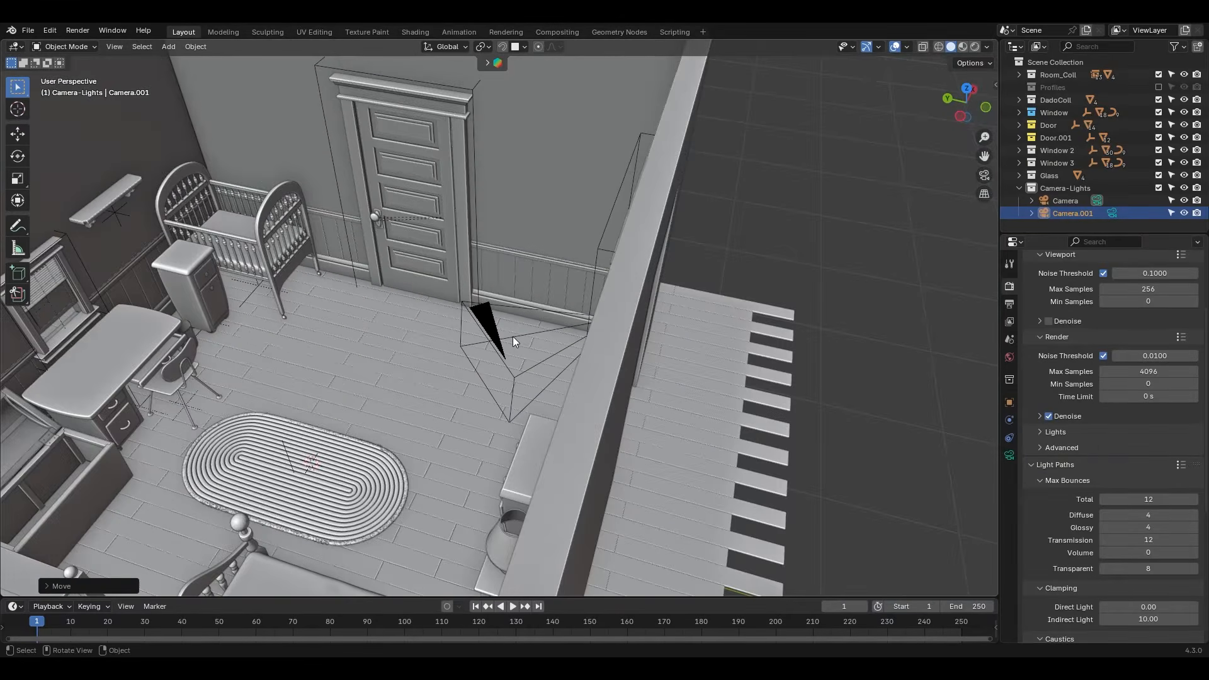
middle_click_drag(564, 314, 563, 372, "shift")
middle_click_drag(564, 372, 542, 240, "ctrl")
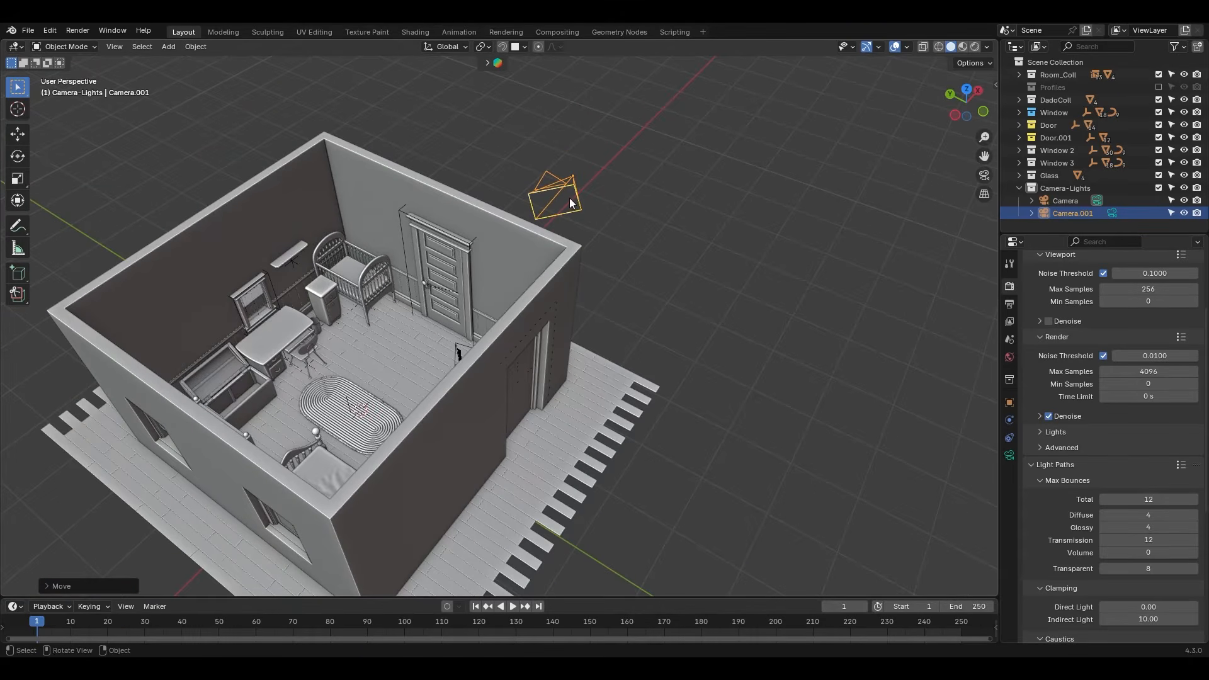
- Make the outside camera the scene's active camera, and switch the active camera back to the one inside the room
middle_click_drag(529, 255, 610, 292)
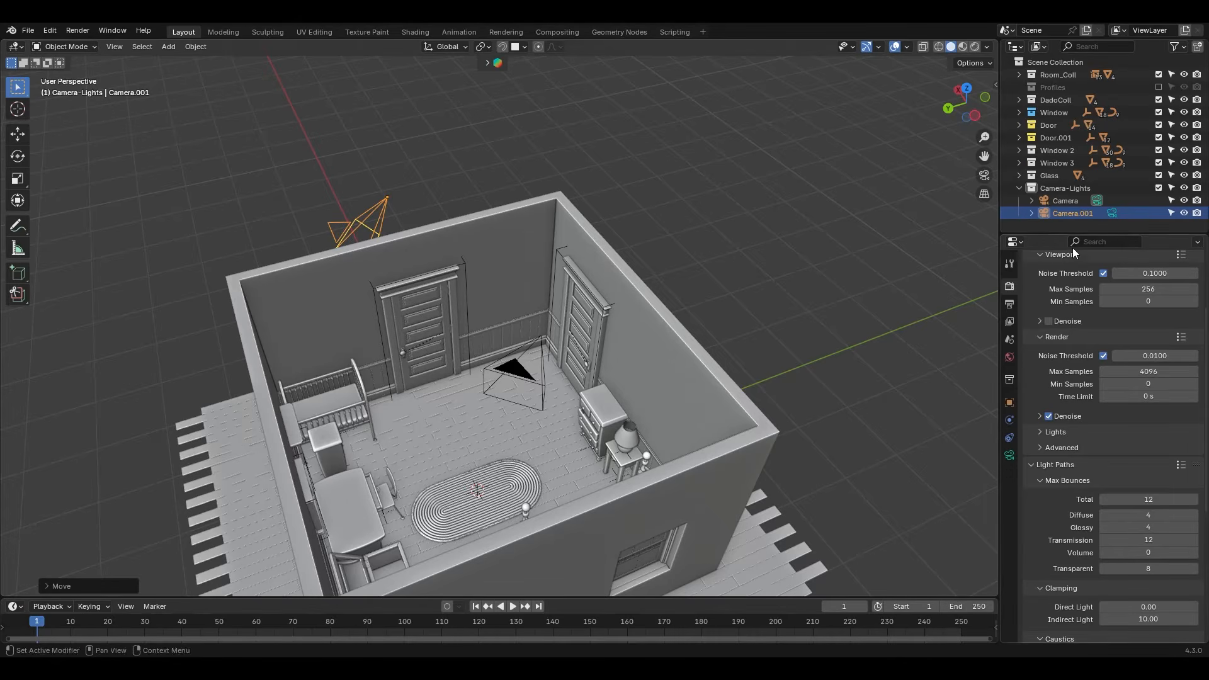
left_click(1112, 213)
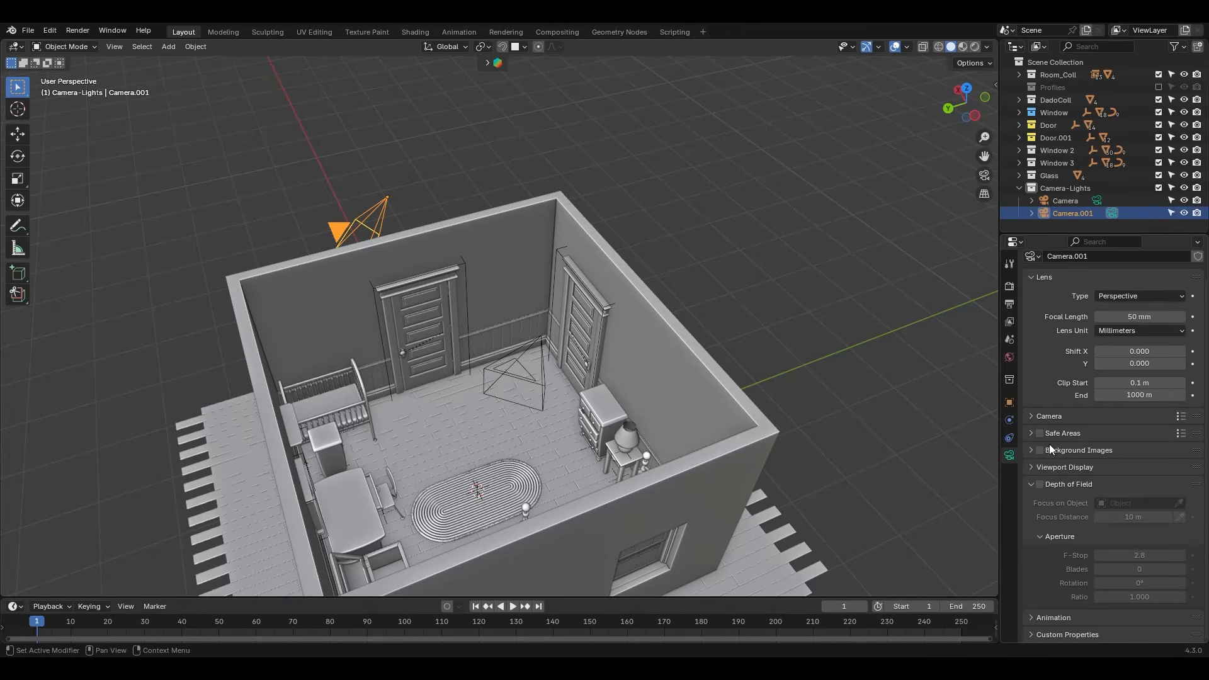
left_click(925, 233)
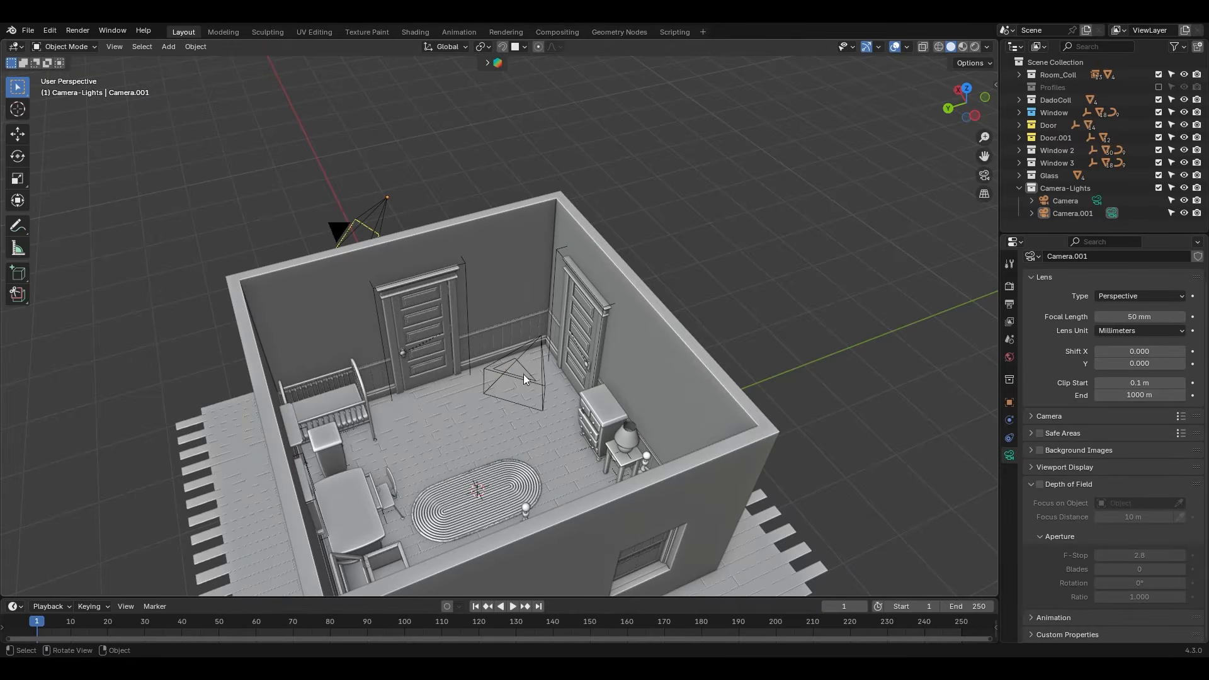
left_click(1097, 202)
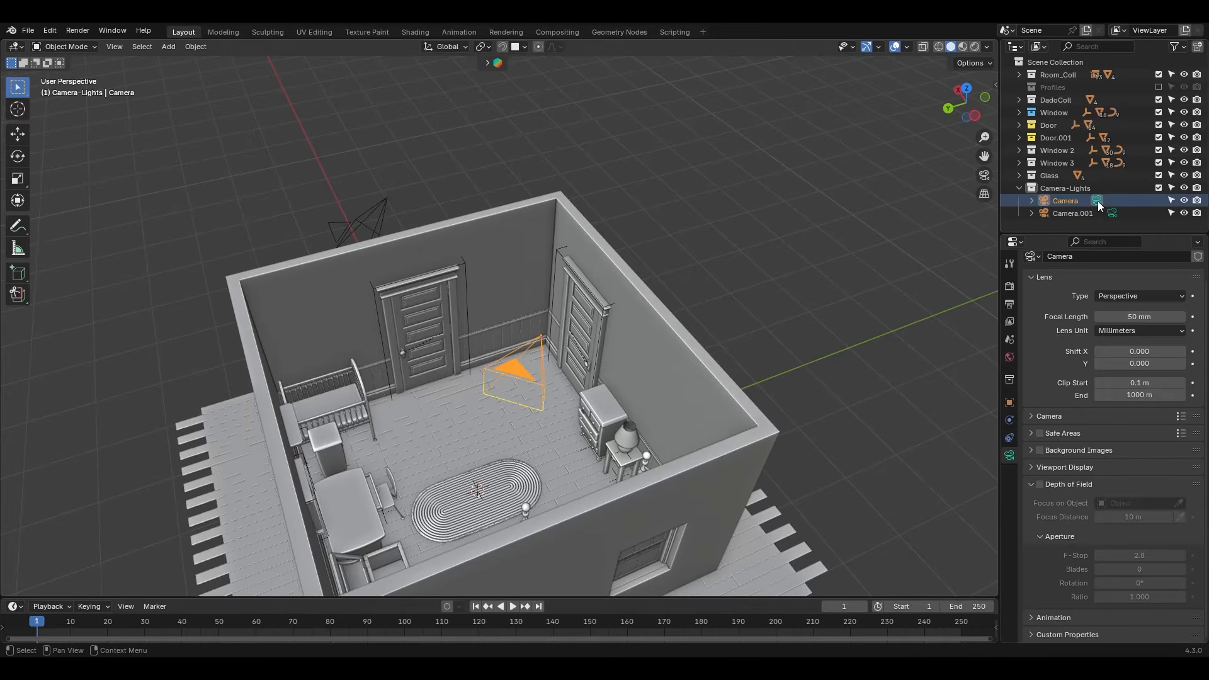
- Delete the second camera outside the room and select the remaining camera
left_click(371, 198)
key("x")
left_click(379, 206)
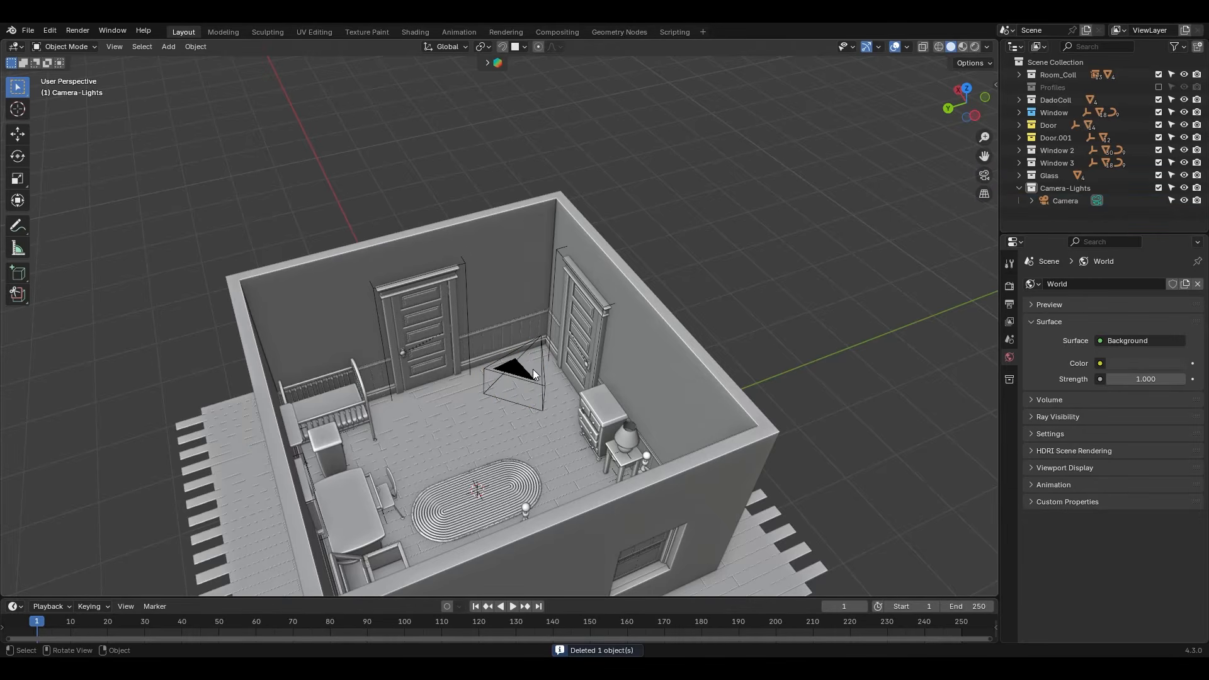
left_click(516, 369)
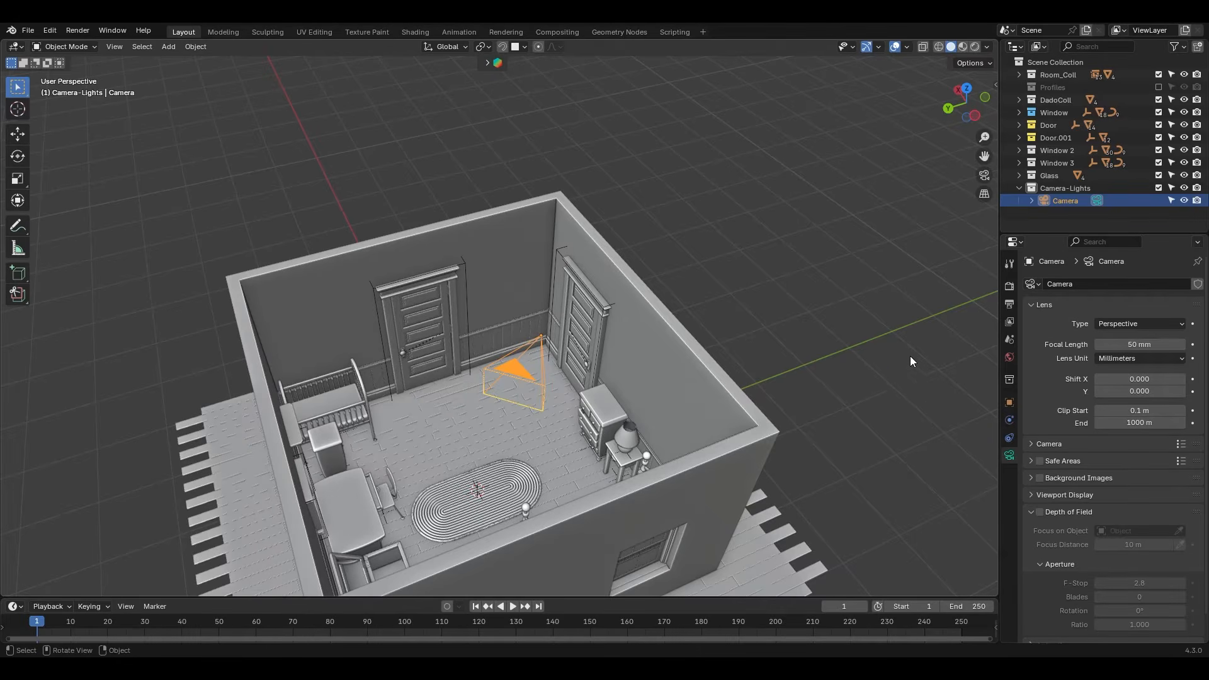
- Choose Cycles as the render engine and GPU Compute as the render device
left_click(1010, 285)
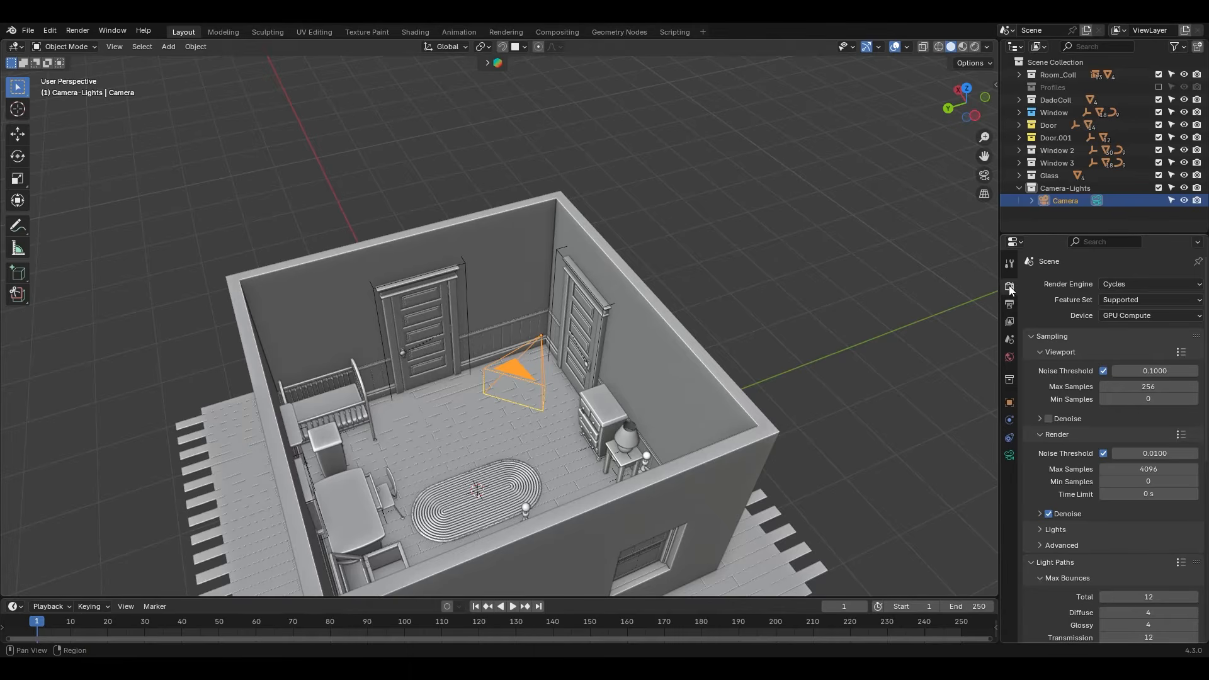
left_click(1118, 285)
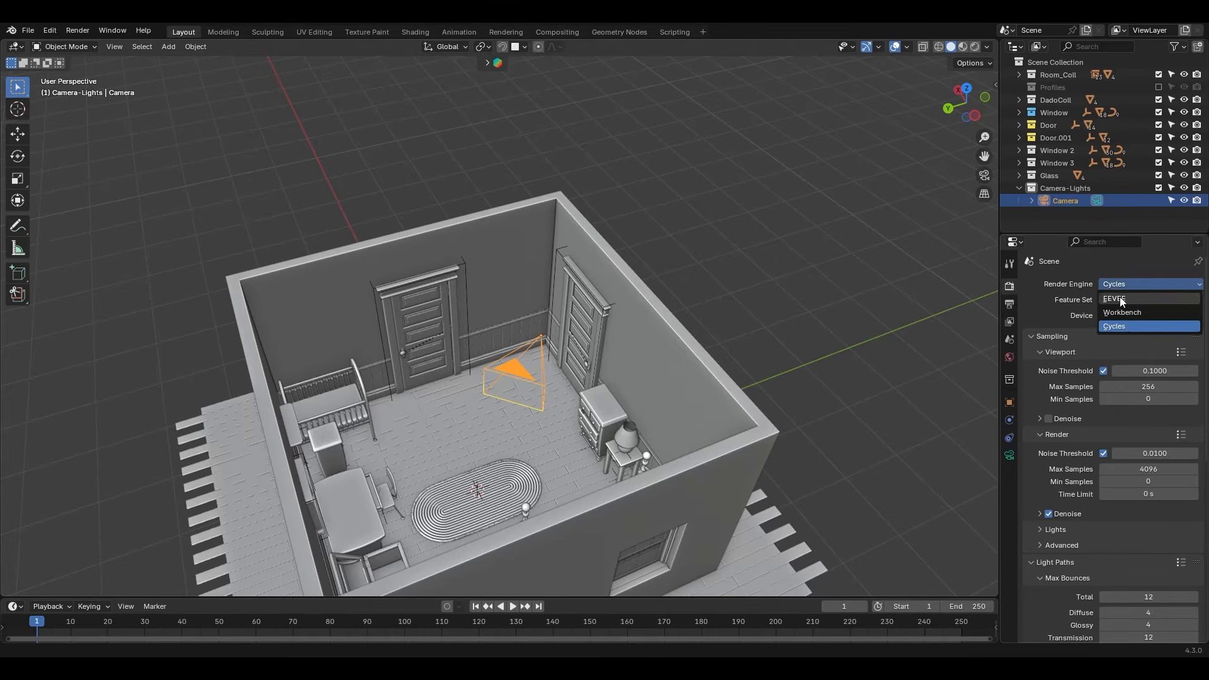
left_click(1125, 324)
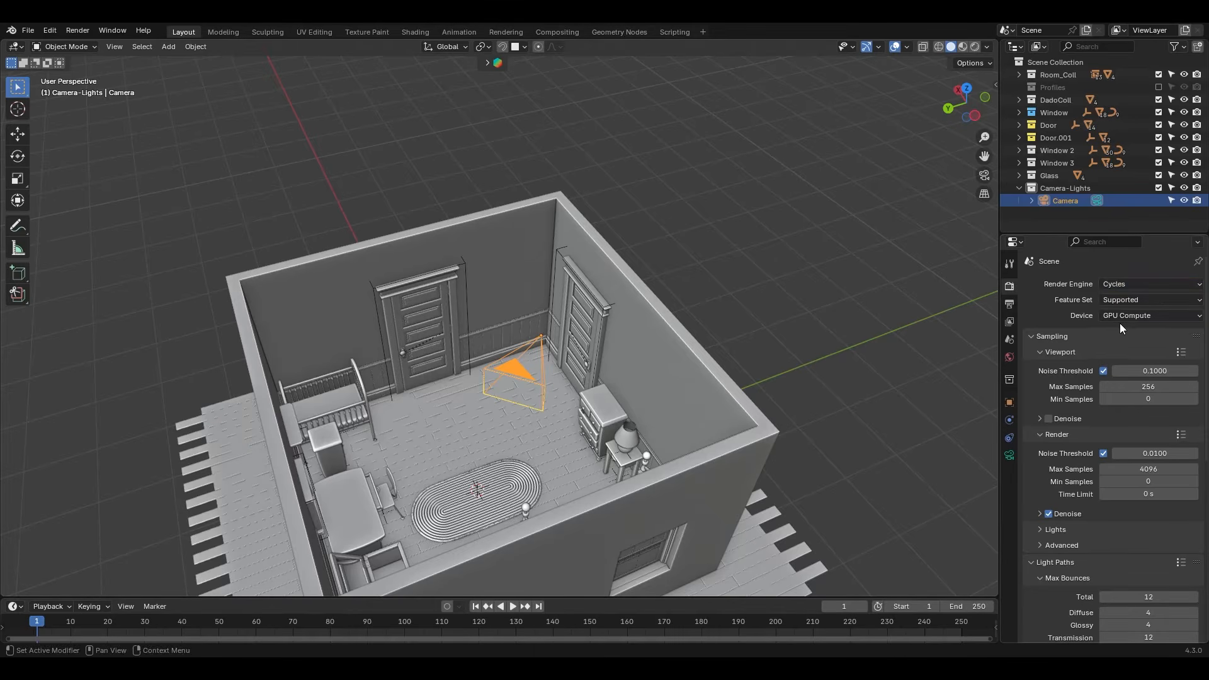
left_click(1116, 314)
left_click(1129, 341)
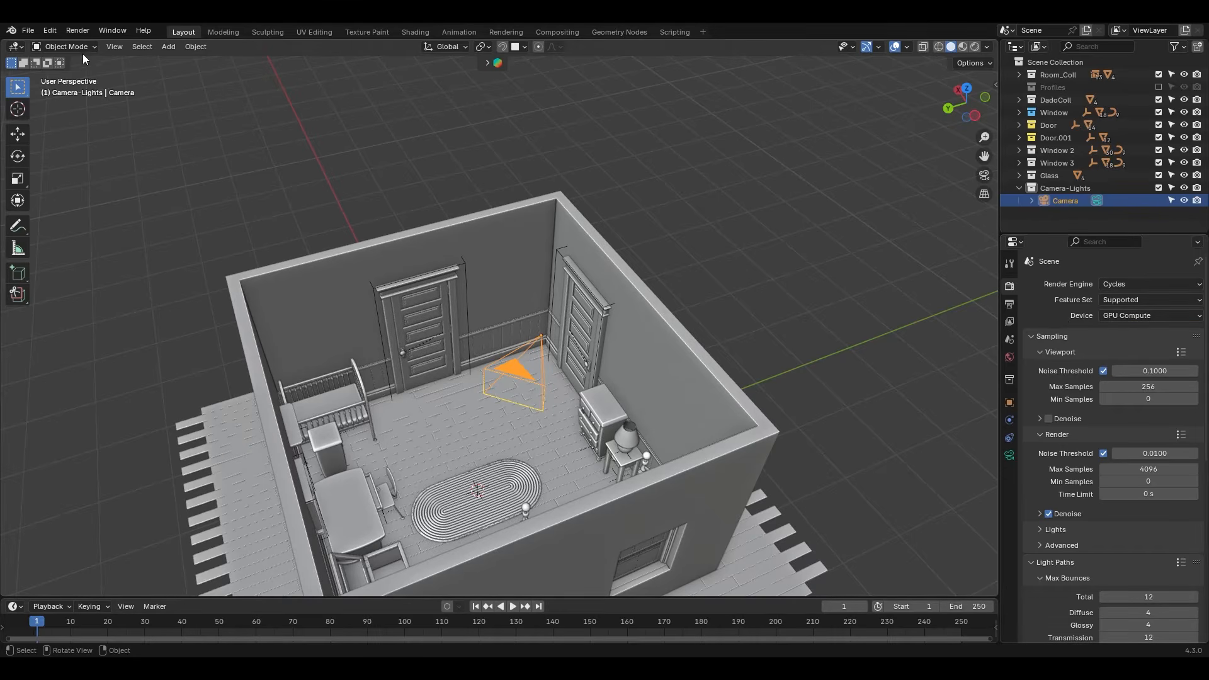
- Check the Cycles render devices in the system preferences
left_click(53, 31)
left_click(63, 191)
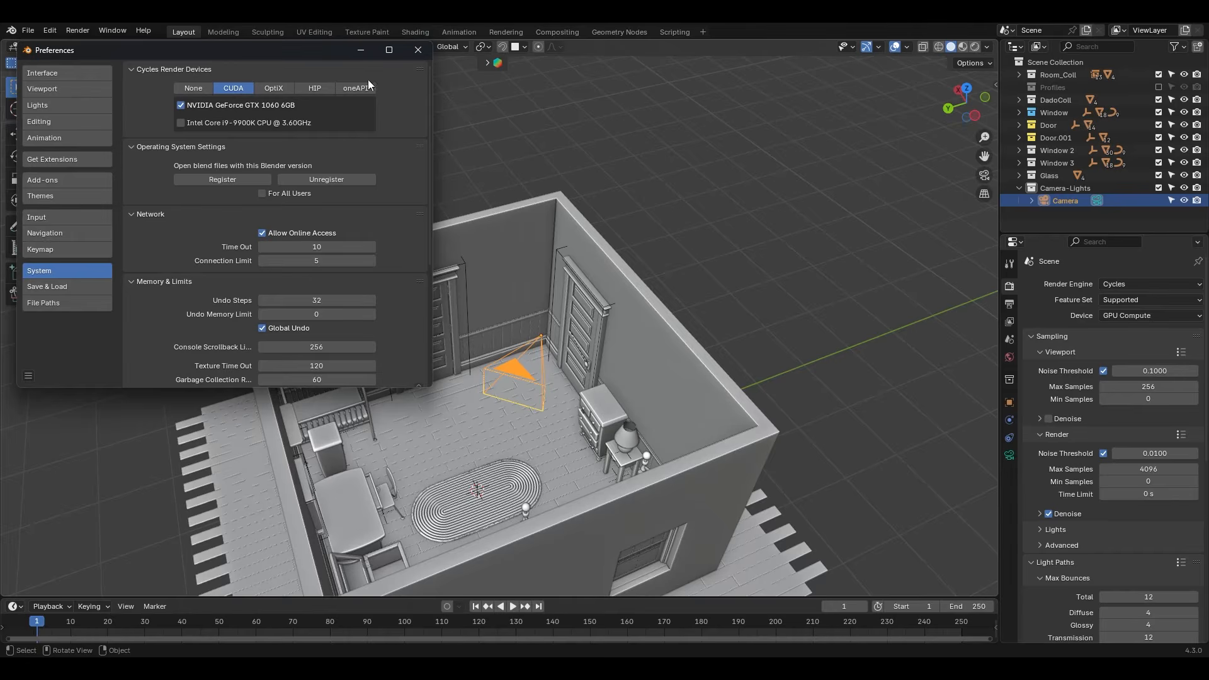
left_click(418, 51)
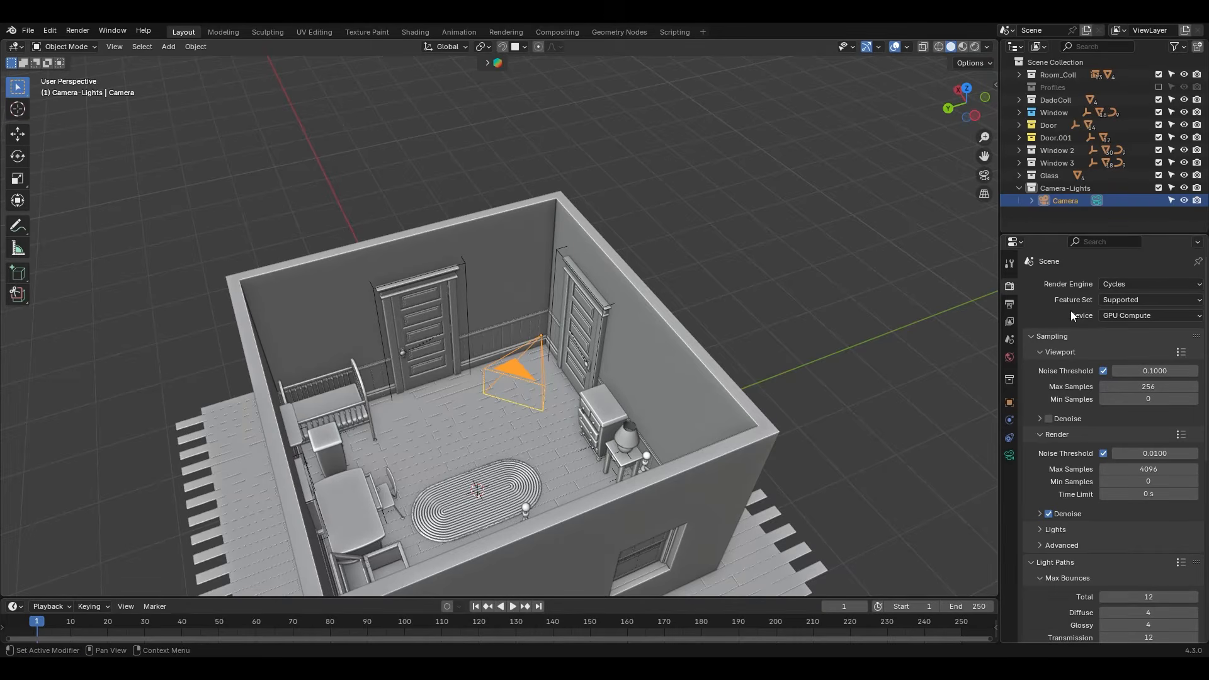
- Bring up the camera's lens settings and walk the camera close enough to the desk's corner that it starts clipping
left_click(1010, 455)
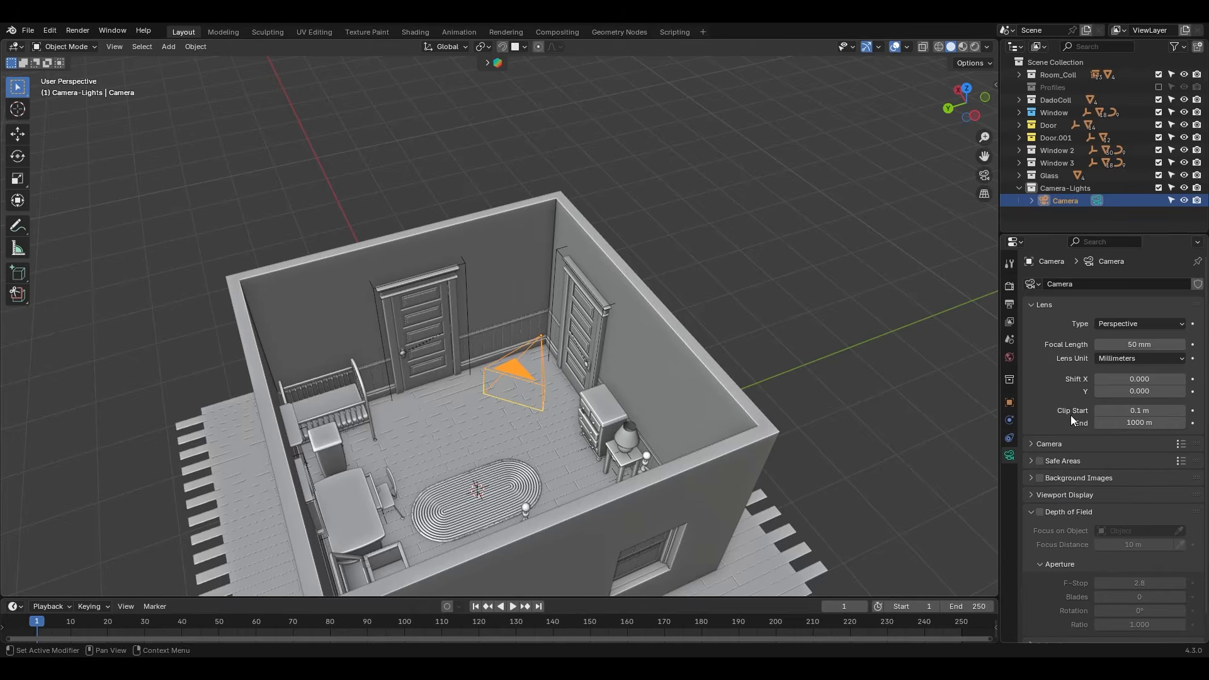
left_click(819, 373)
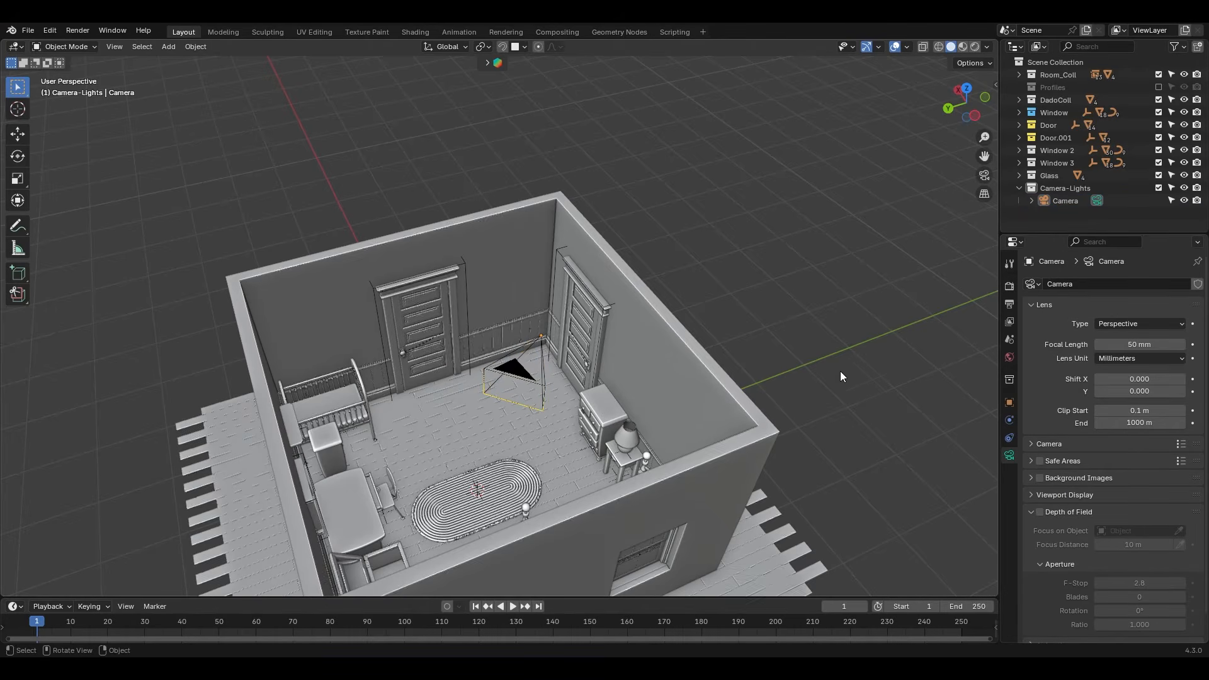
middle_click_drag(605, 379, 512, 376)
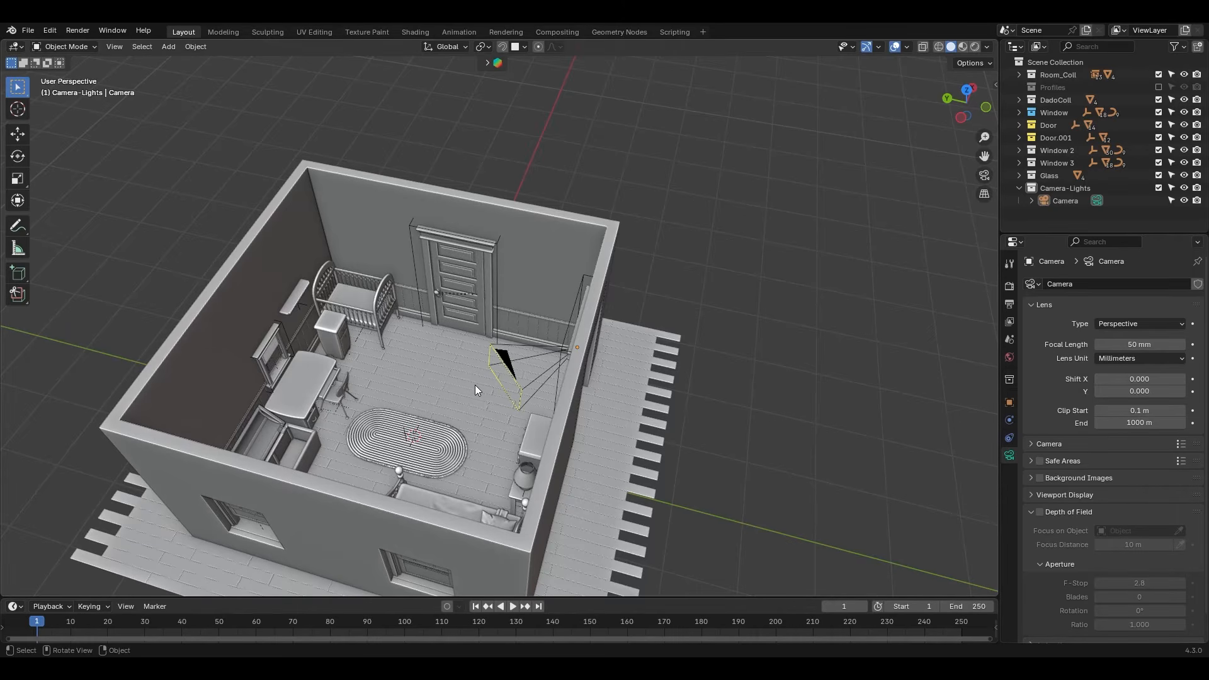
key("KP_0")
key("shift+grave")
key("w")
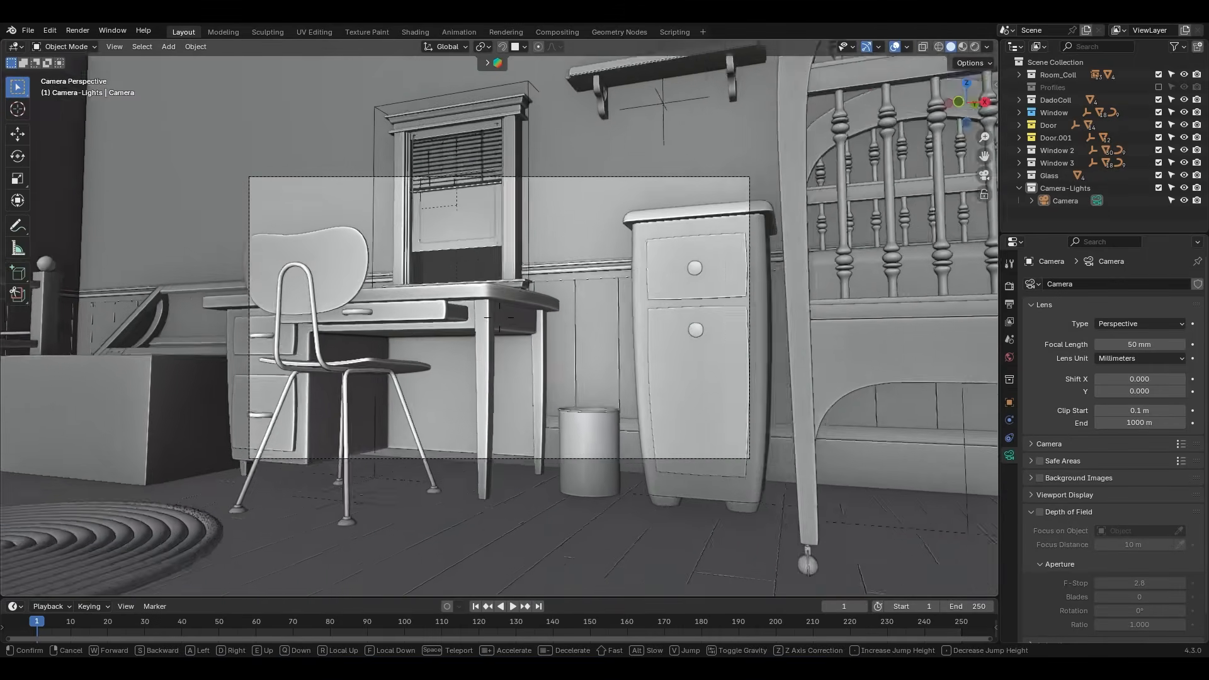
key("w")
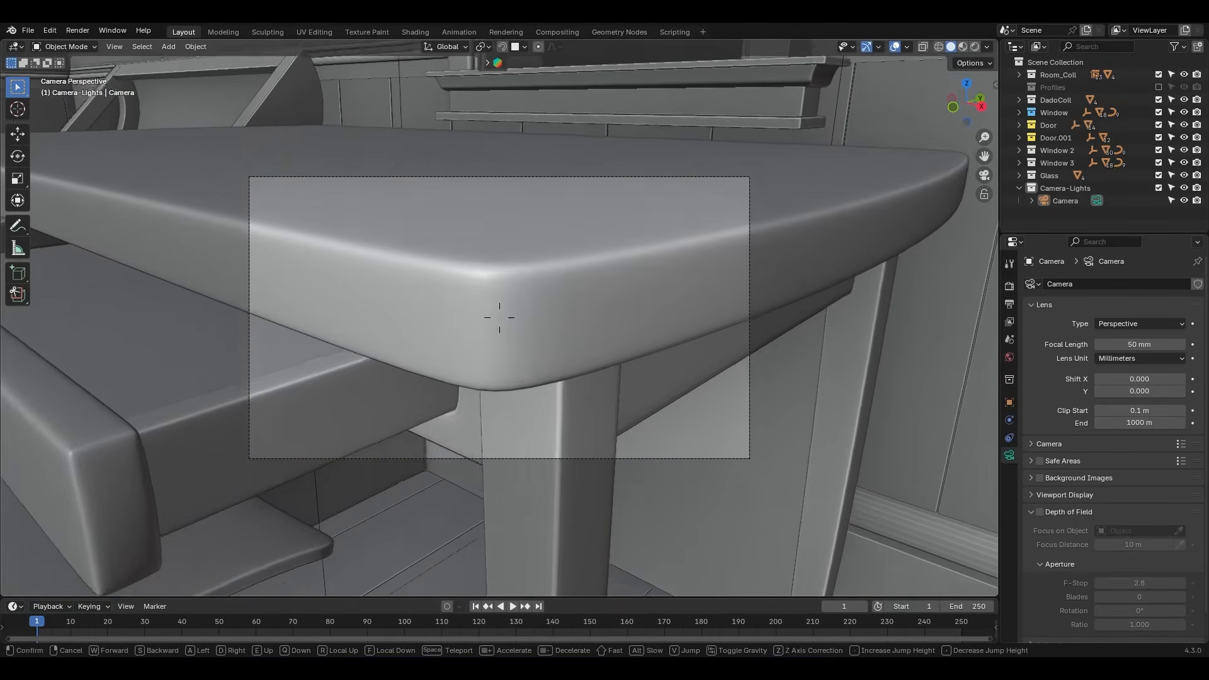
left_click(684, 343)
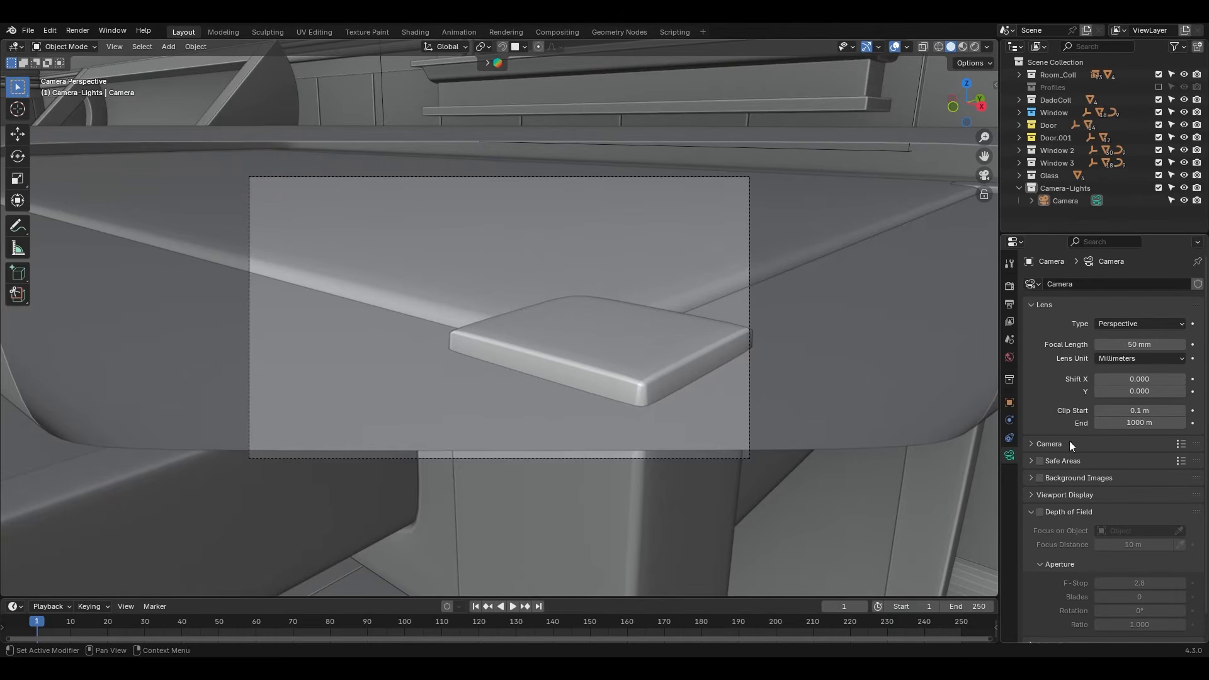
- Lower the camera's Clip Start to 0.04 m and enter 0 to bring it down to its minimum
left_click_drag(1141, 410, 1102, 410)
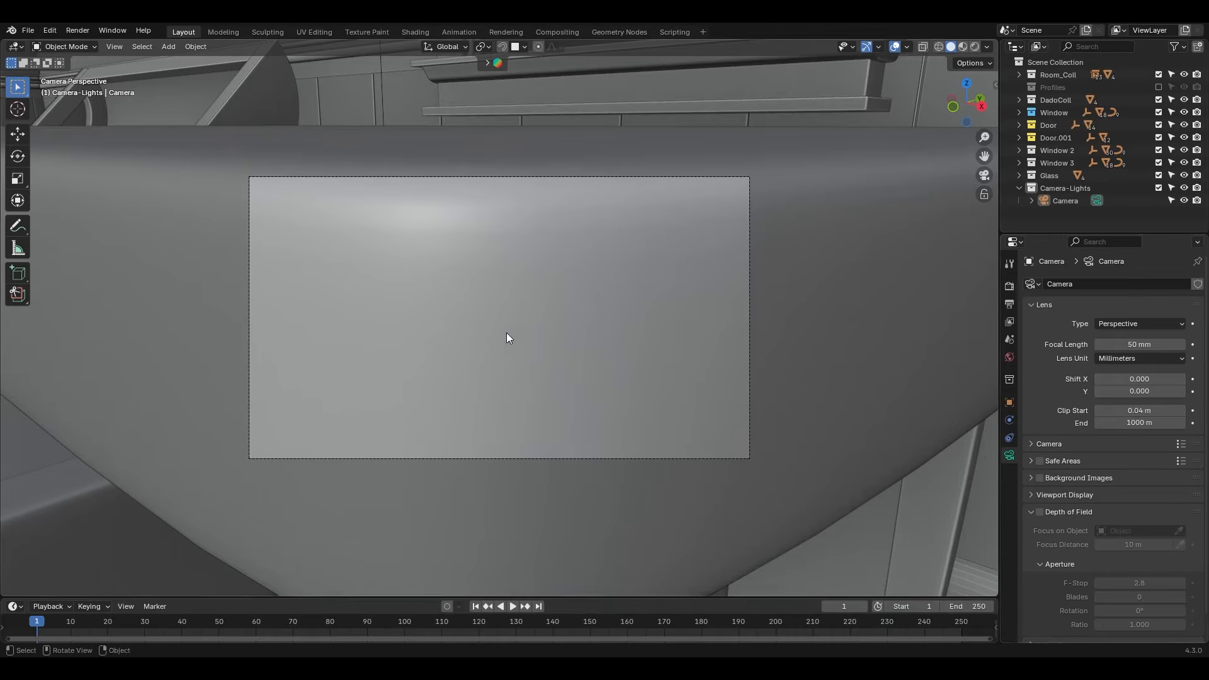
left_click(1131, 411)
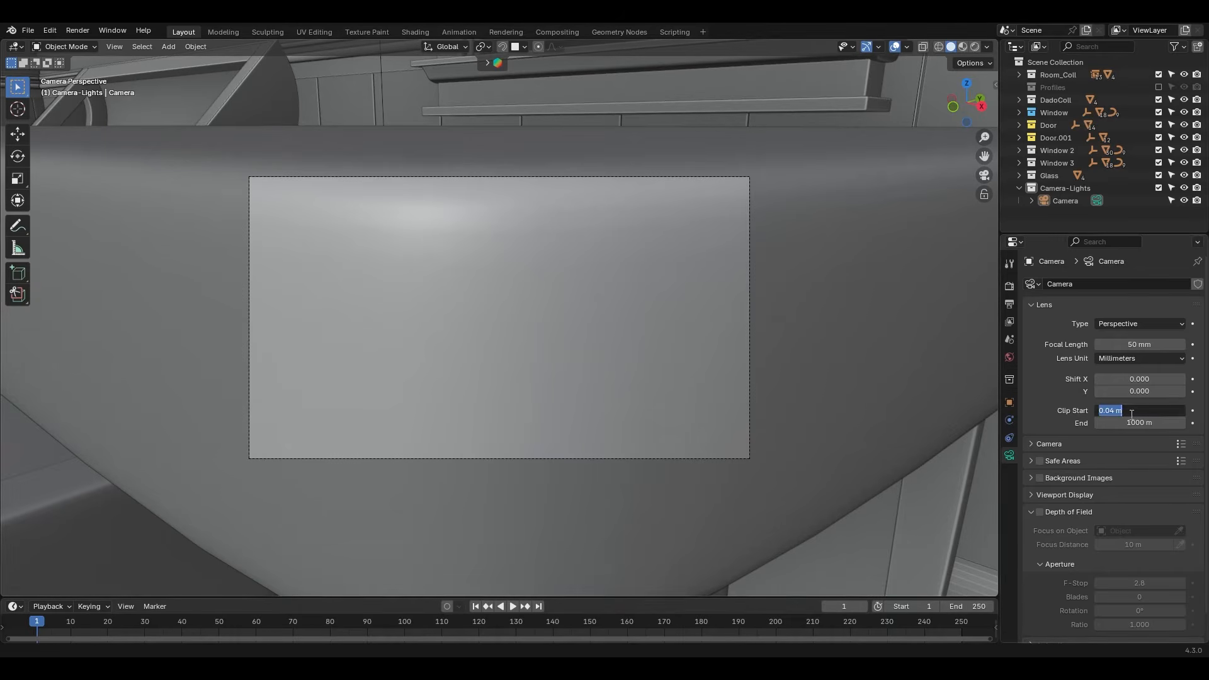
type("0")
key("Return")
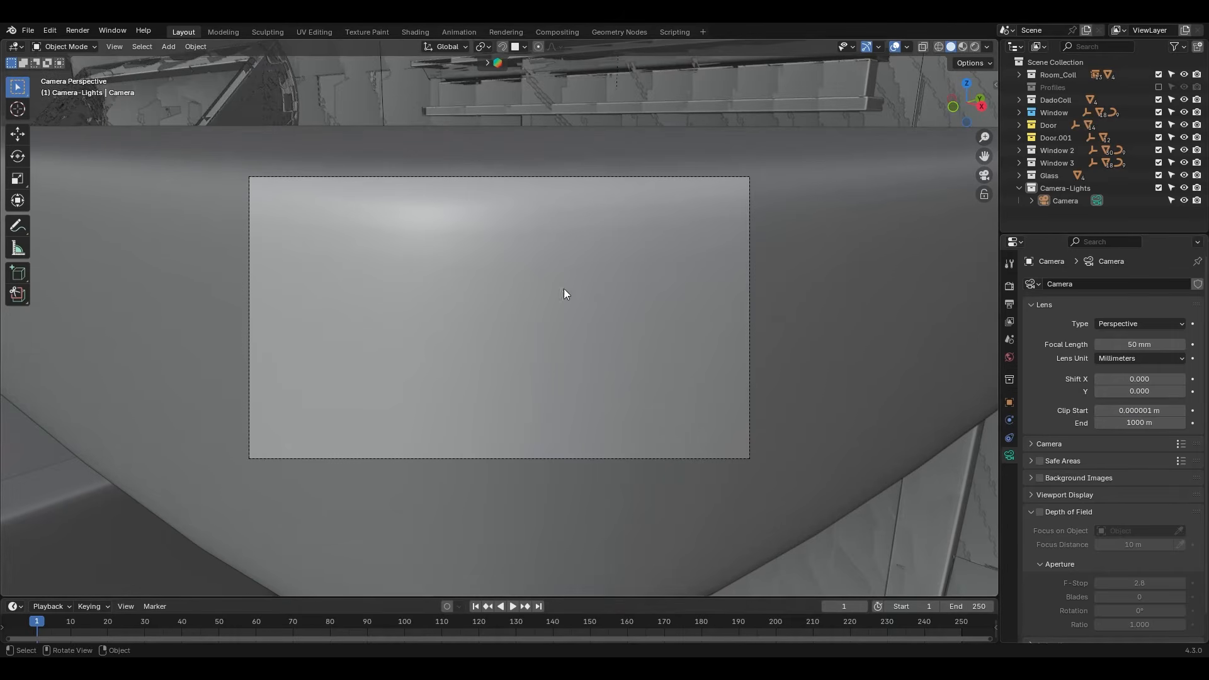
- Walk the camera back until the whole desk and chair are in view, and reset Clip Start to its default 0.1 m
key("shift+grave")
key("s")
key("s")
key("e")
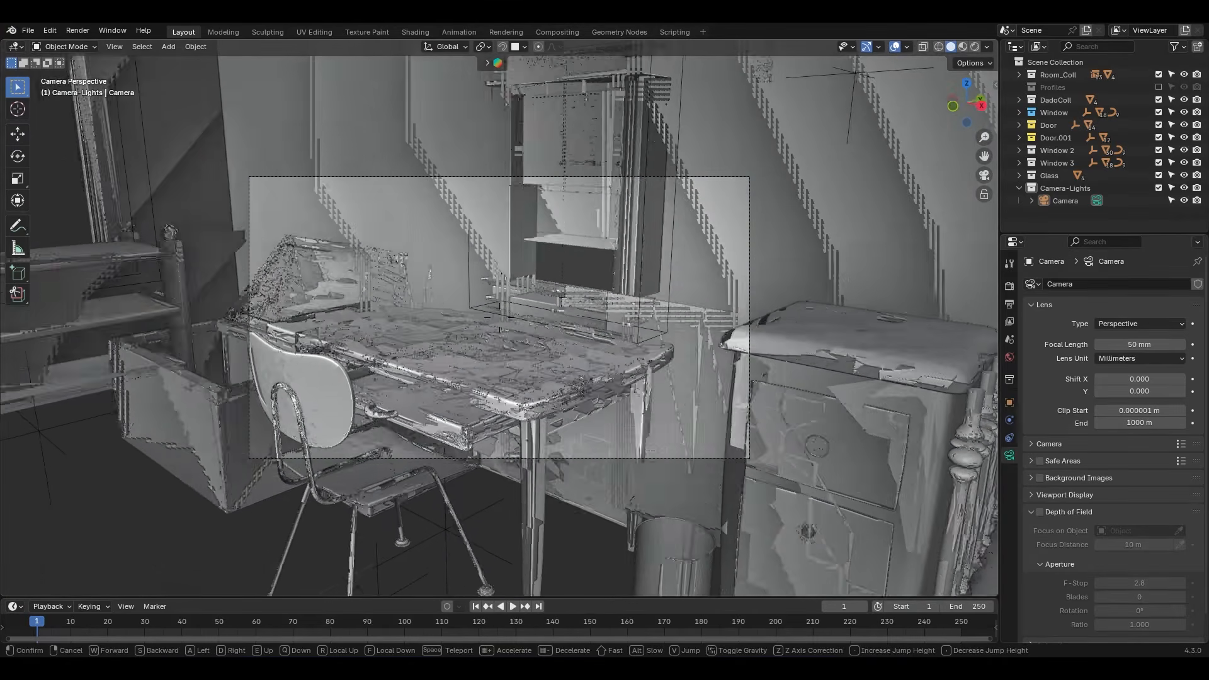
left_click(549, 259)
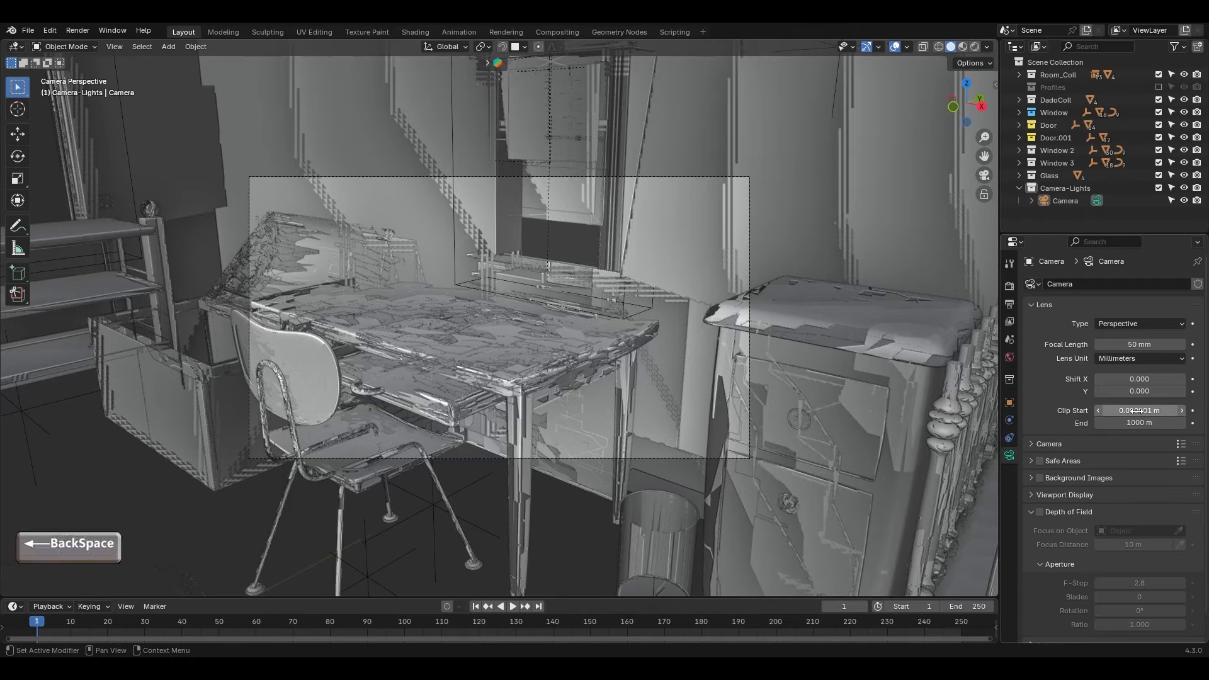
key("BackSpace")
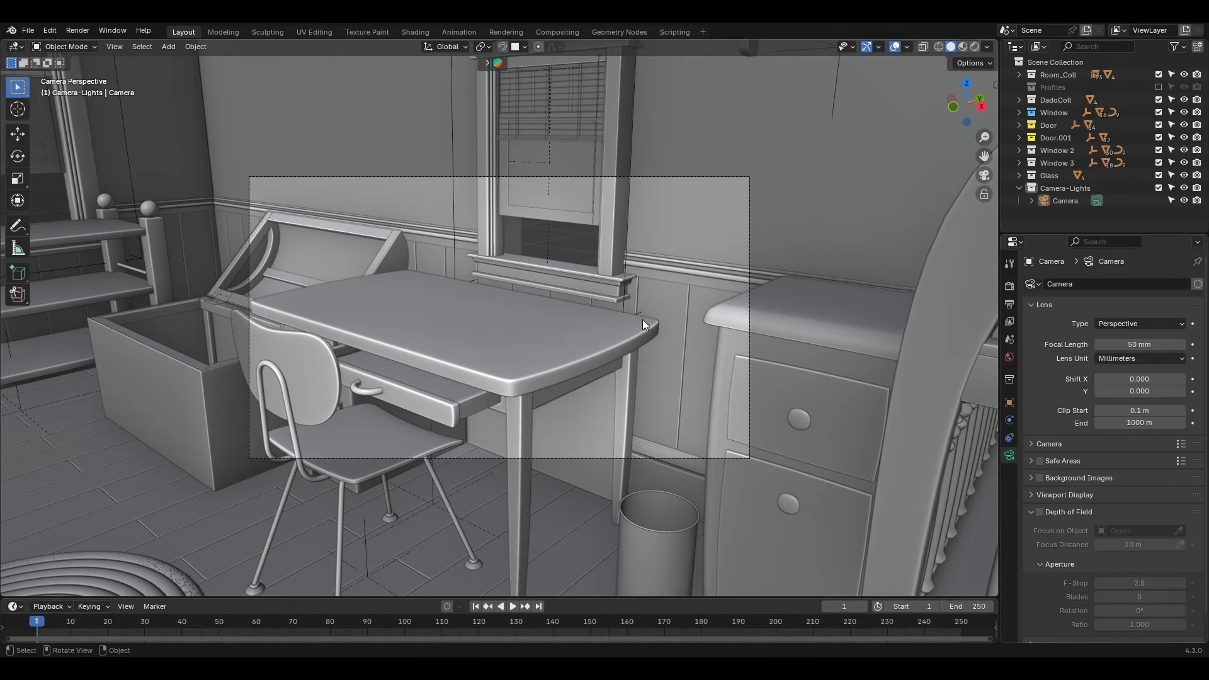
- Walk the camera backwards out of the room until the whole building sits small within the frame
key("shift+grave")
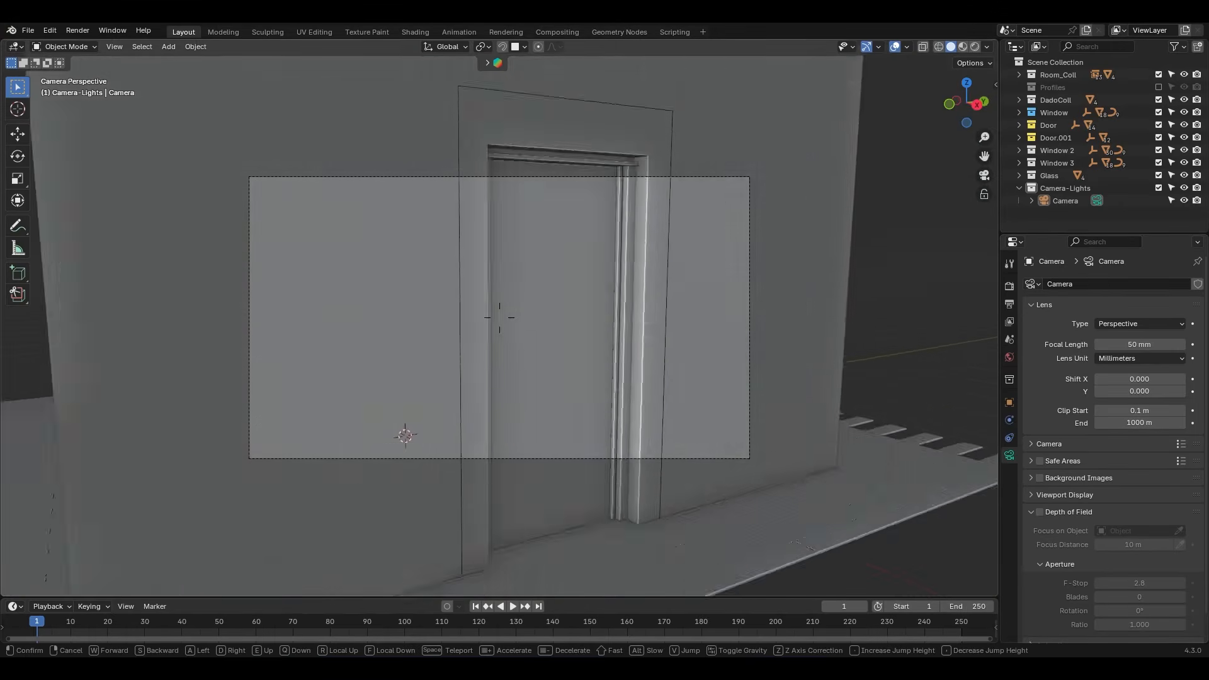
key("s")
key("a")
left_click(617, 316)
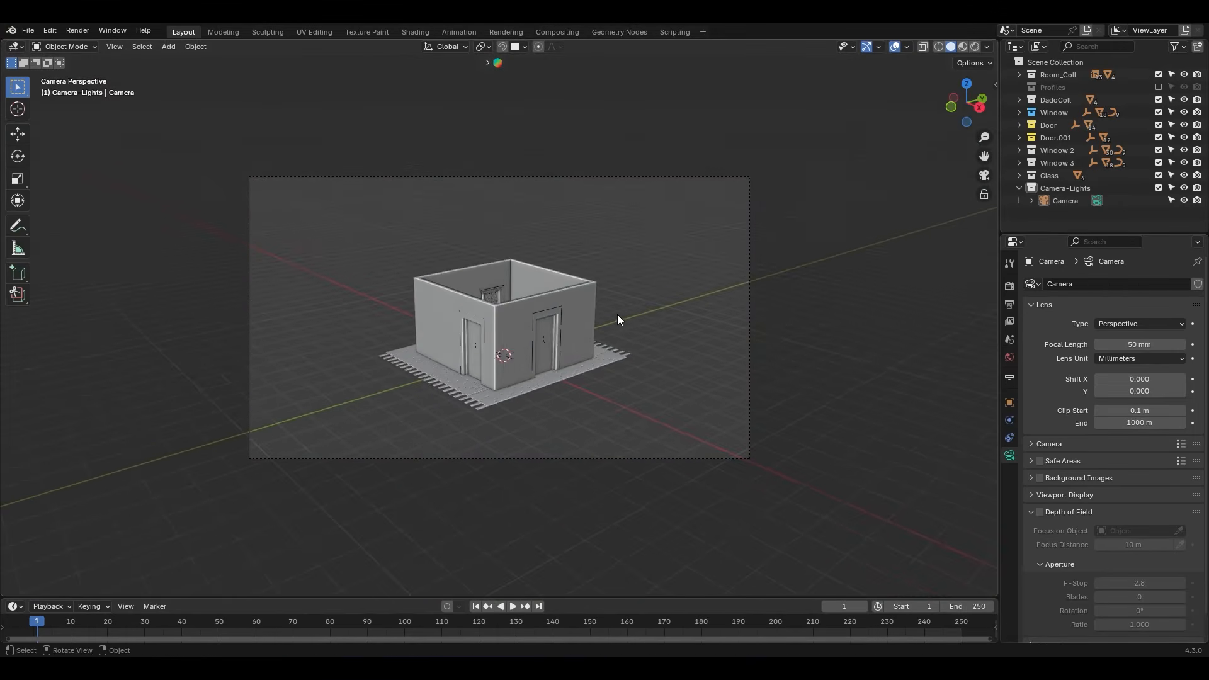
- Add a plane to the Camera-Lights collection and scale its mesh into a ground far larger than the room
key("shift+a")
mouse_move(334, 140)
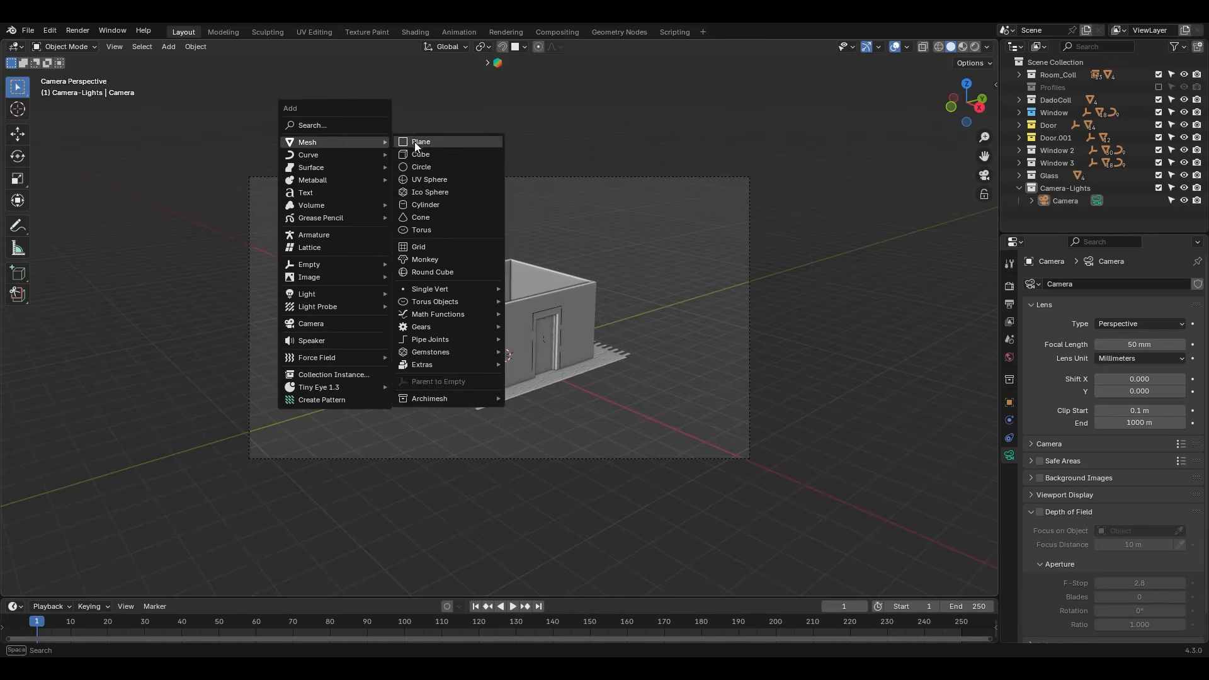
left_click(415, 141)
key("Tab")
key("s")
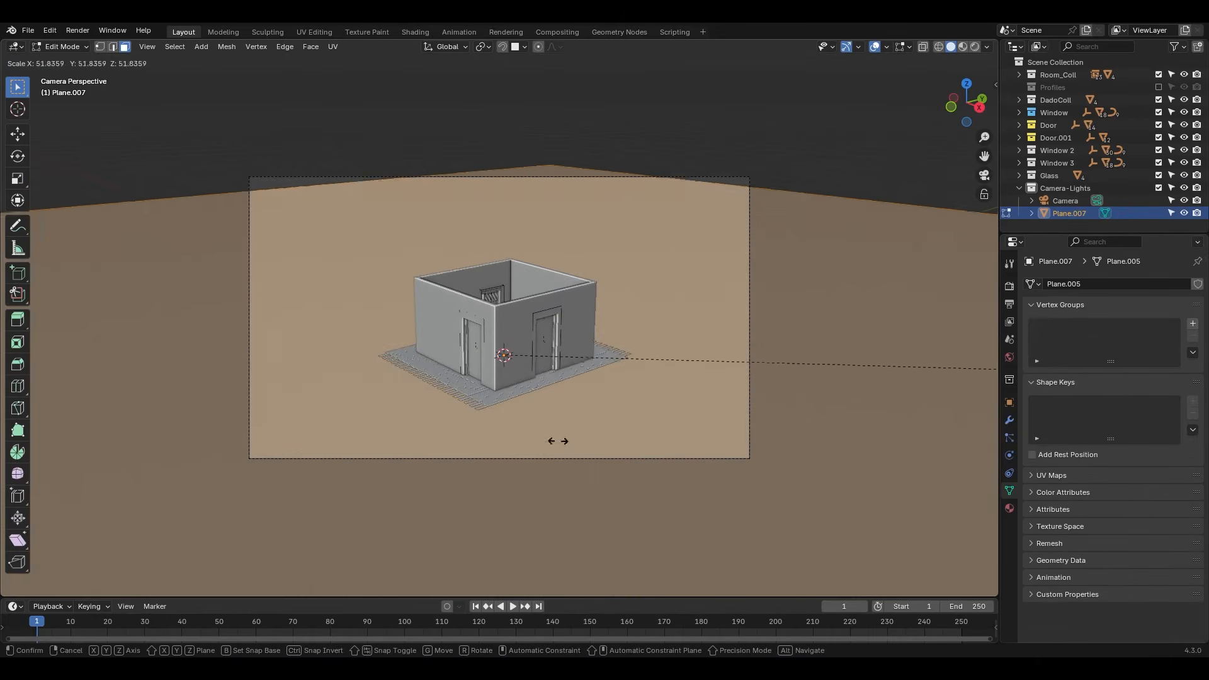
left_click(364, 464)
key("Tab")
- Walk the camera farther back and higher until the ground plane's far edge crosses the upper part of the frame
key("shift+grave")
key("s")
key("e")
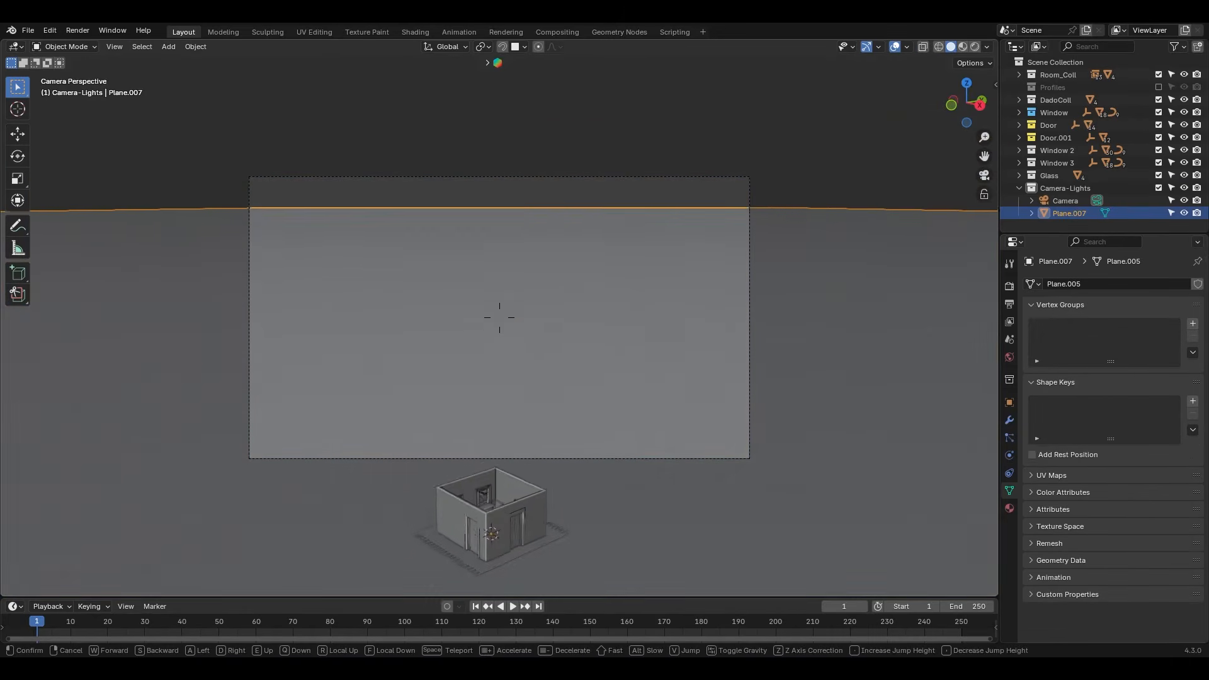
left_click(554, 352)
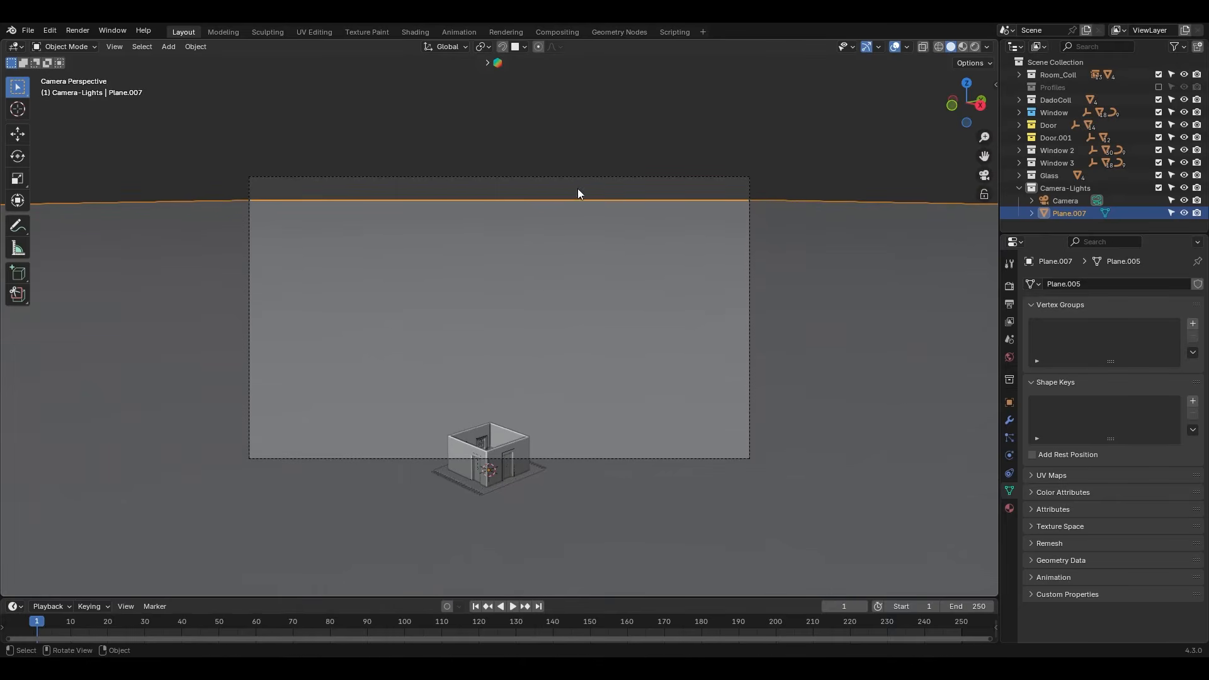
- Select the camera and try a different Clip End distance
left_click(1067, 201)
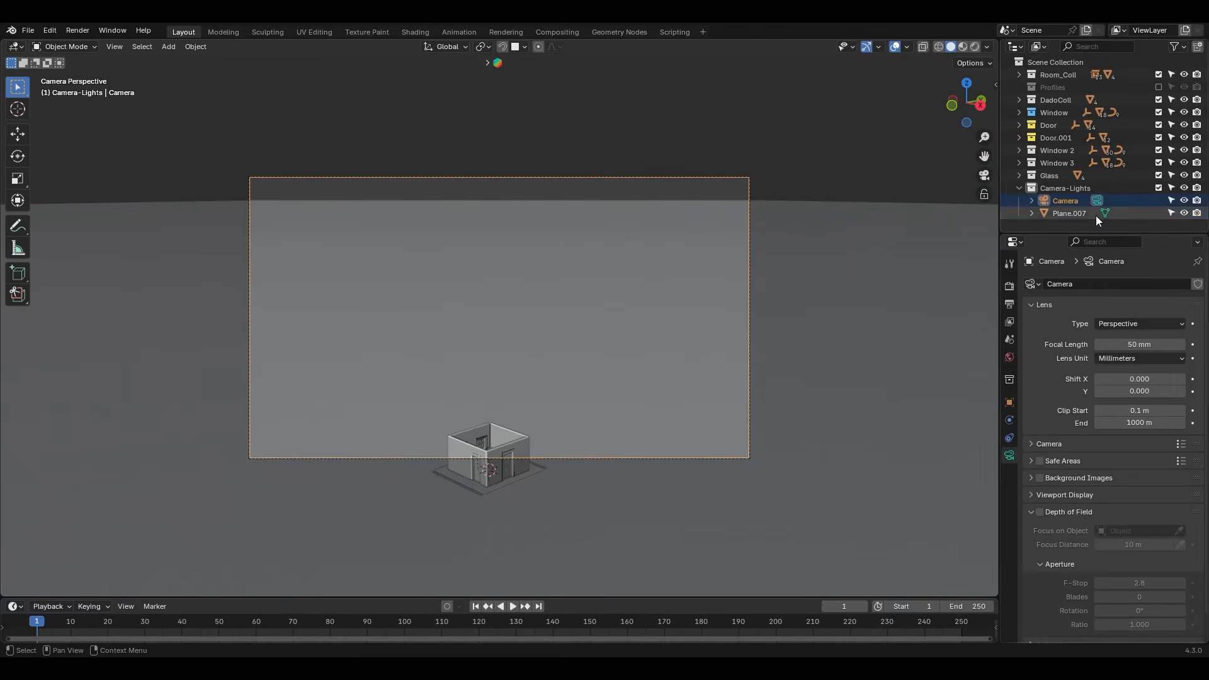
left_click_drag(1128, 422, 1184, 423)
right_click(1141, 423)
- Walk the camera back inside the room until the bed, rug, chest and desk chair are framed, and check the room from outside
key("shift+grave")
key("w")
key("w")
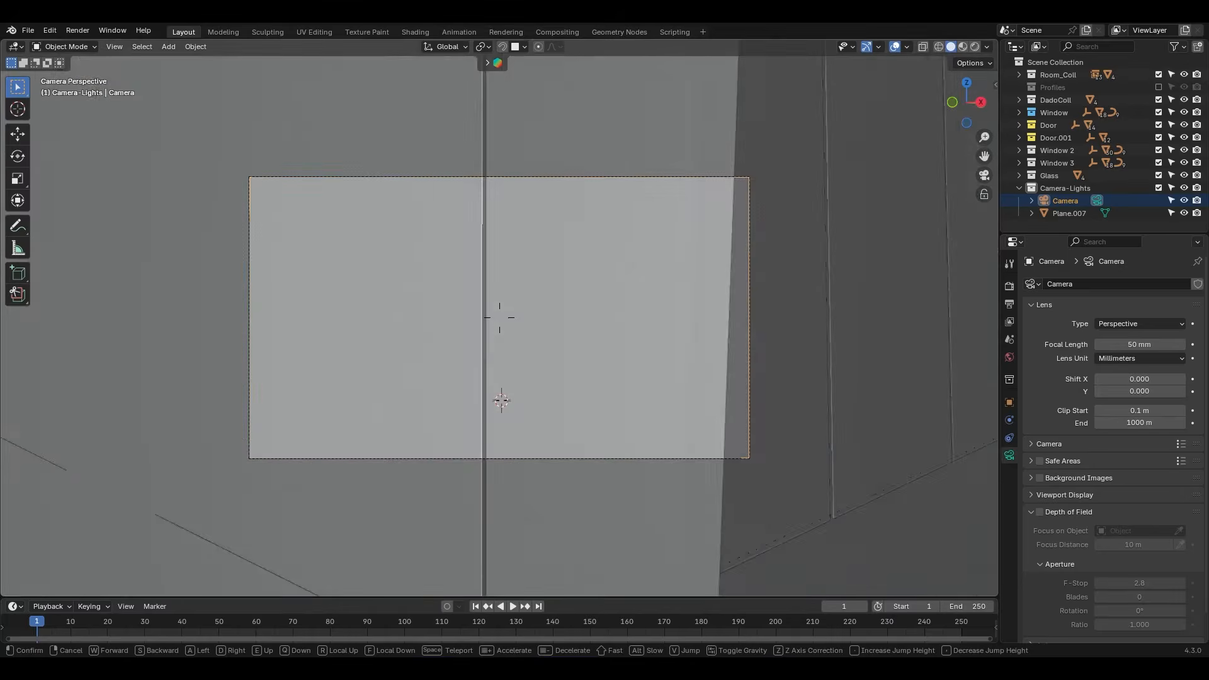
left_click(541, 402)
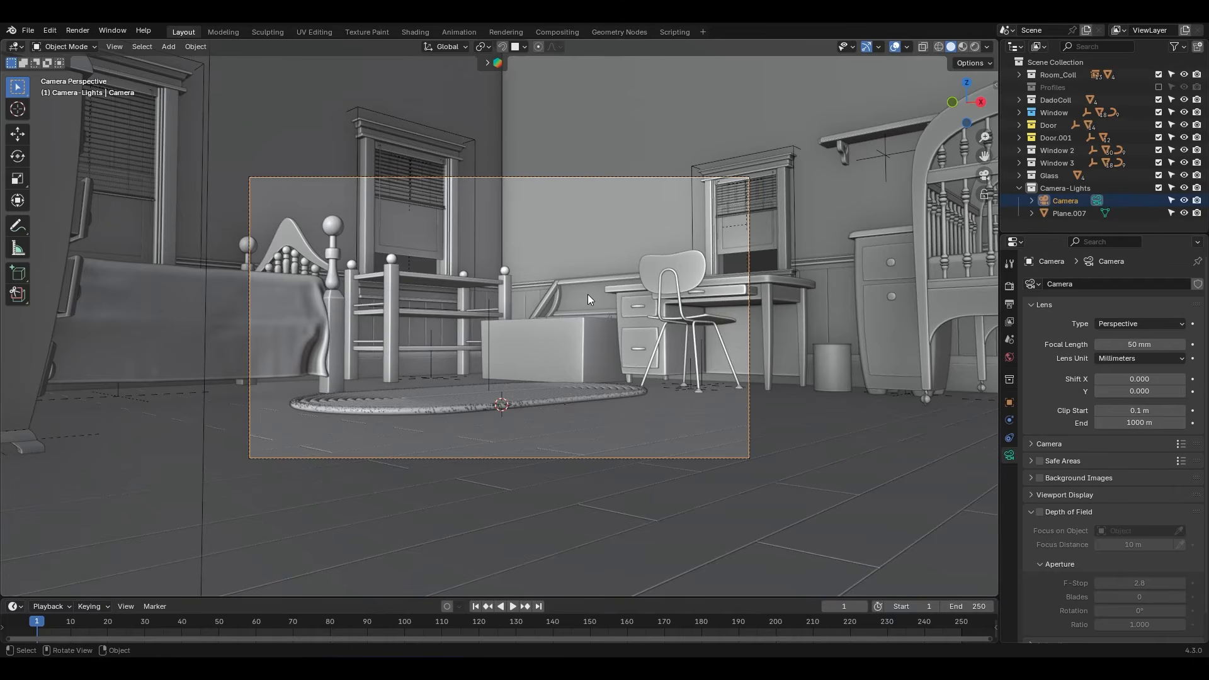
middle_click_drag(568, 293, 620, 262)
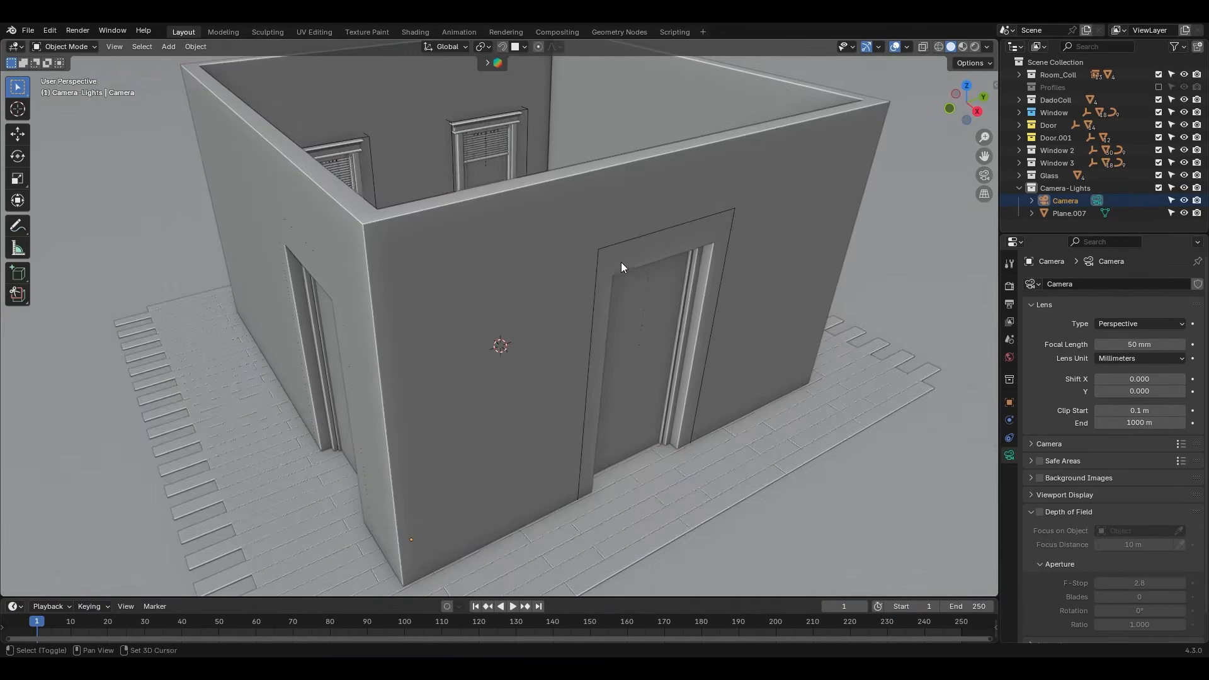
middle_click_drag(548, 223, 572, 285, "shift")
scroll(581, 315, "down", 2)
mouse_move(584, 326)
middle_mouse_down()
mouse_move(605, 328)
mouse_move(587, 303)
middle_mouse_up()
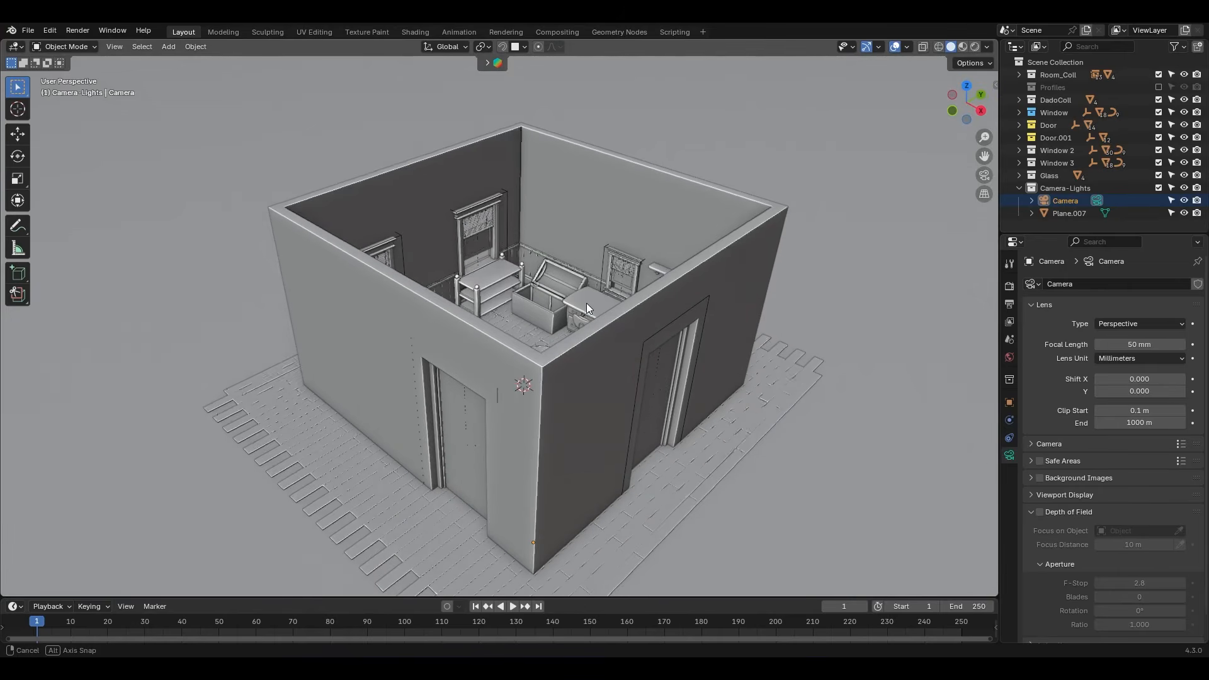
- Check the 3D view's own clip start and end distances
key("n")
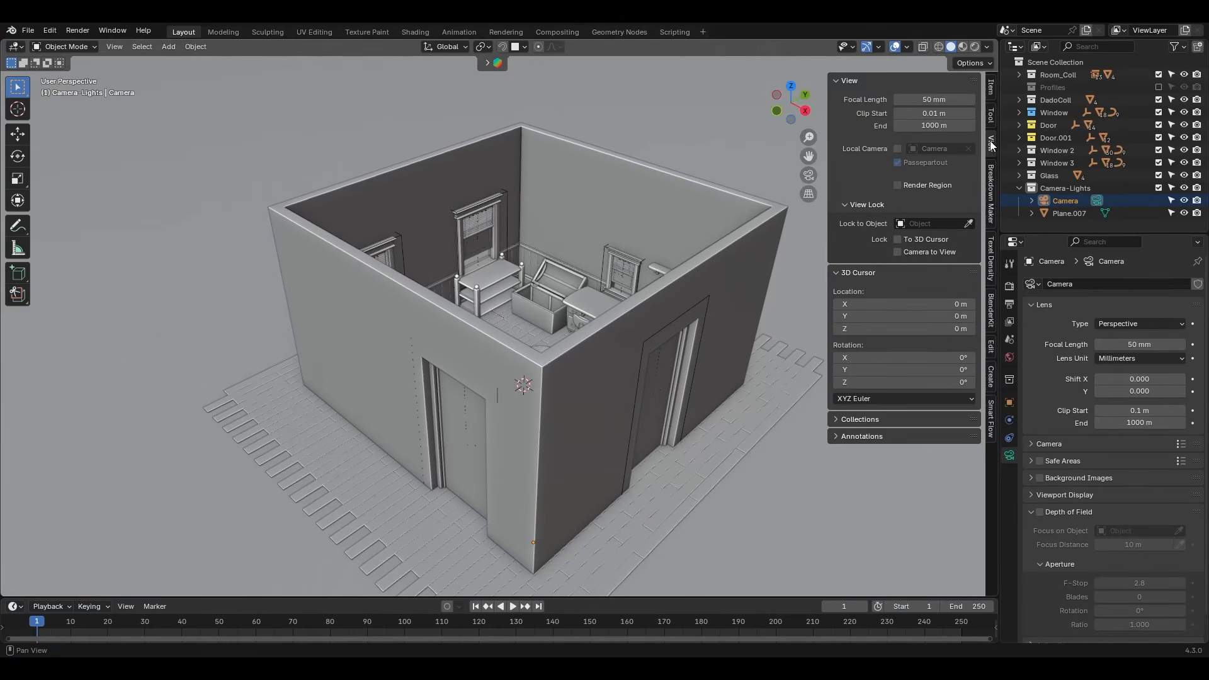
left_click_drag(906, 126, 934, 126)
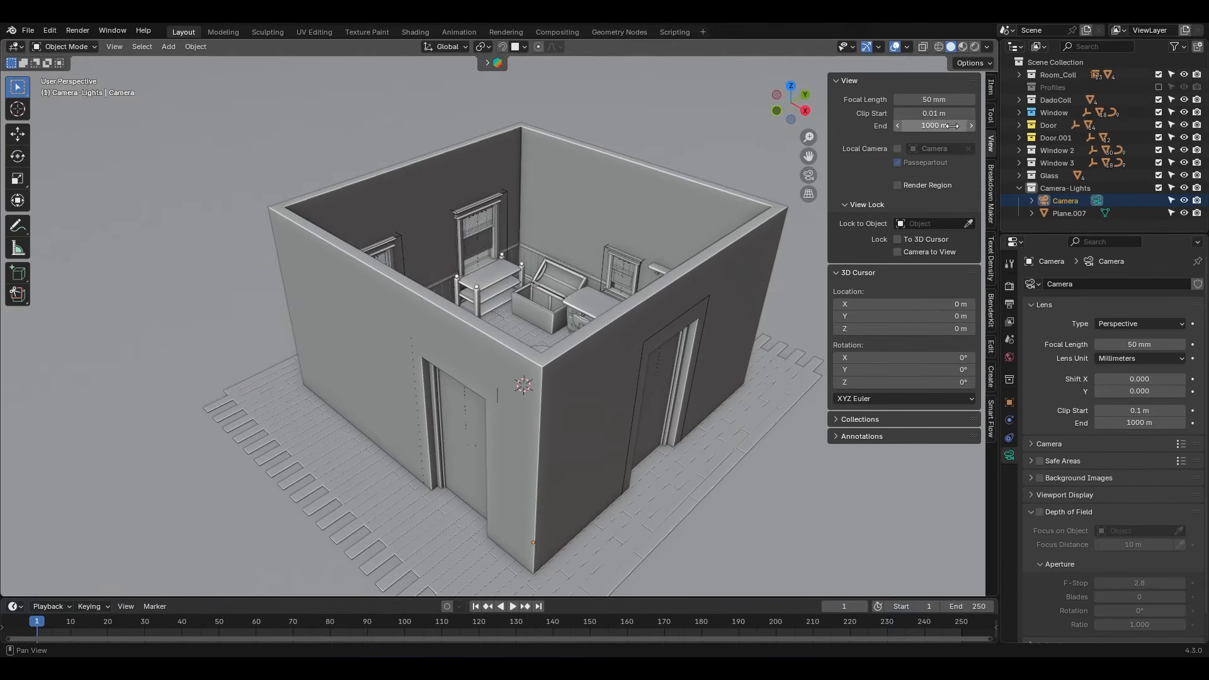
key("n")
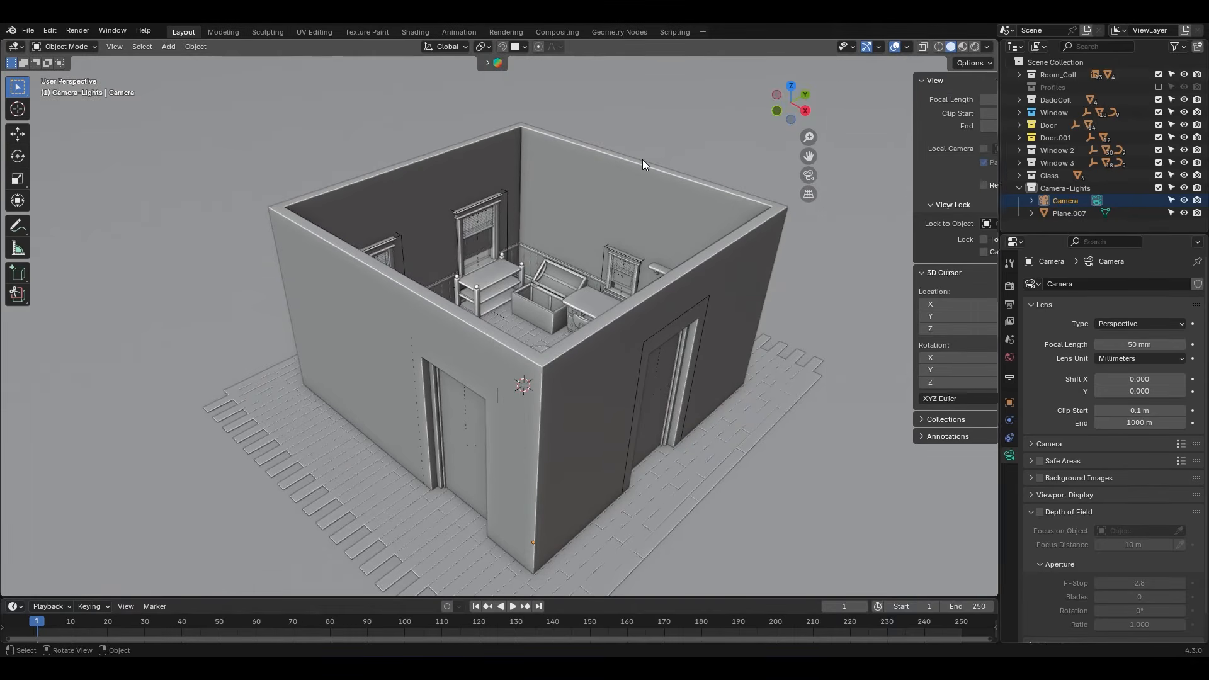
- Look through the camera, compare 19 mm and 187 mm focal lengths, and settle on 30 mm
key("KP_0")
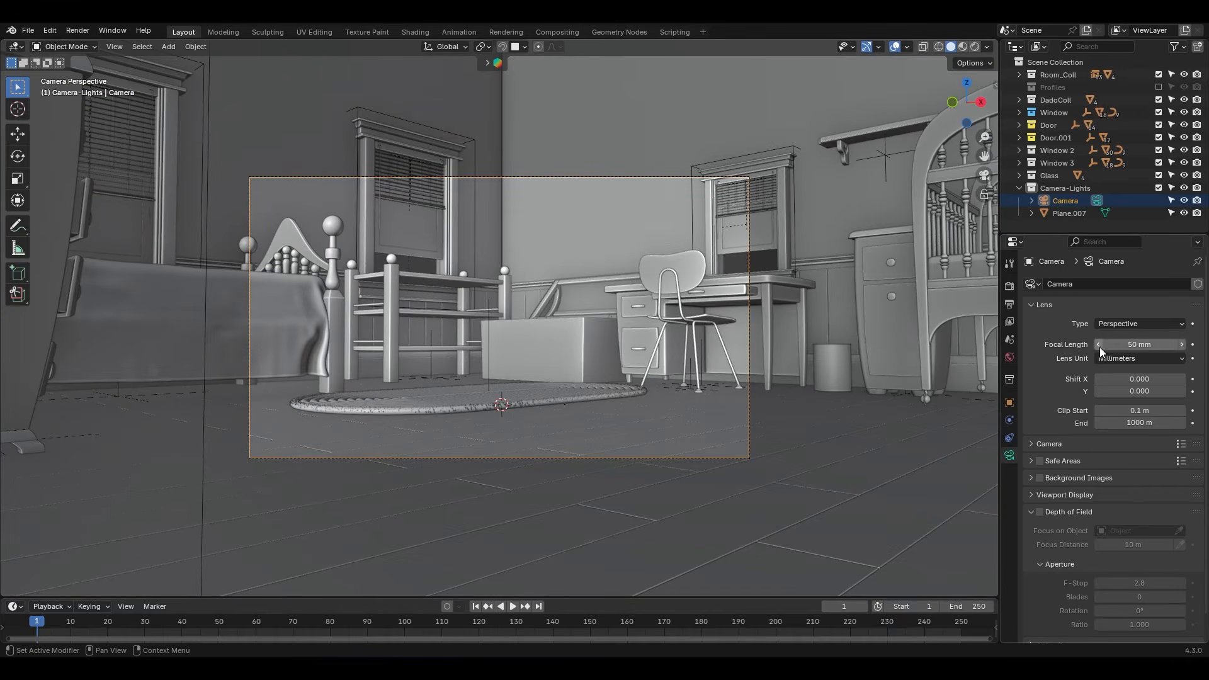
left_click_drag(1140, 344, 1039, 345)
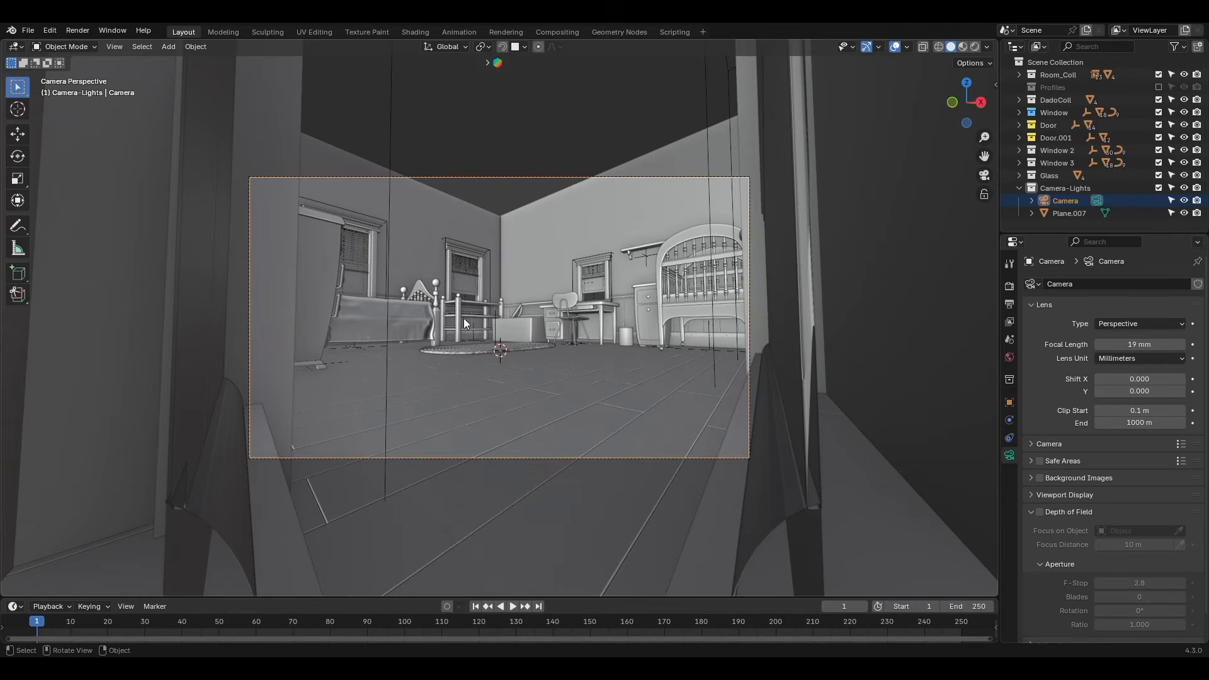
left_click_drag(1134, 344, 1206, 345)
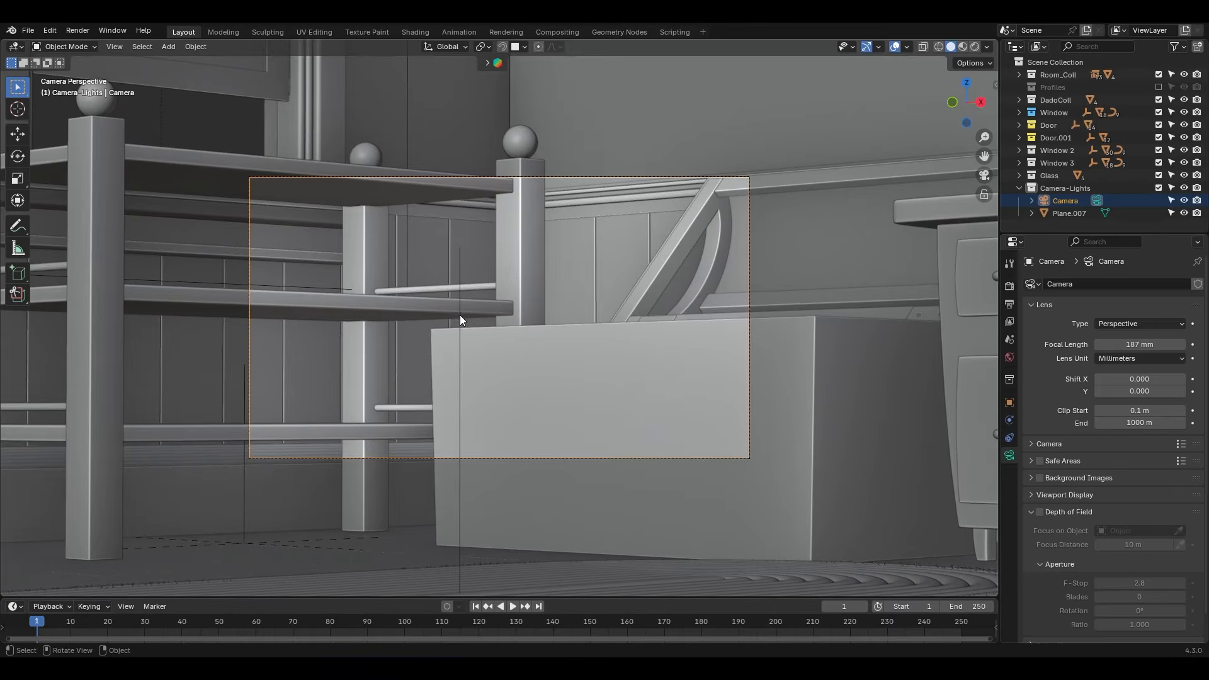
left_click(1139, 344)
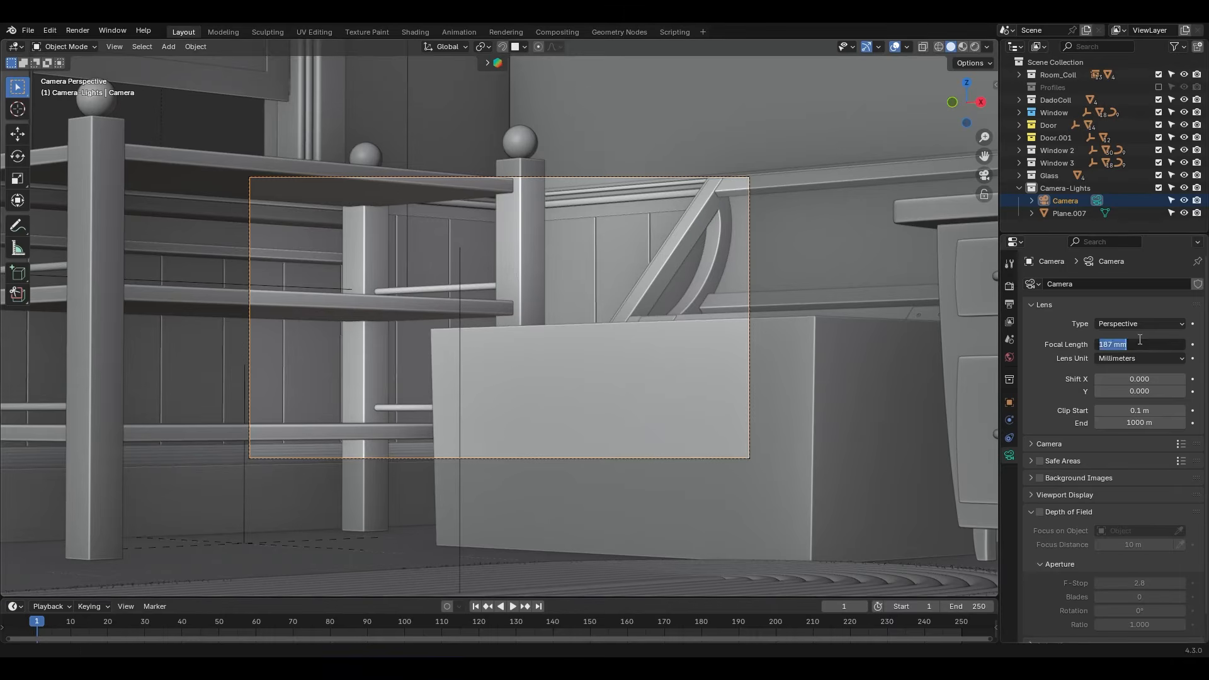
type("30")
key("Return")
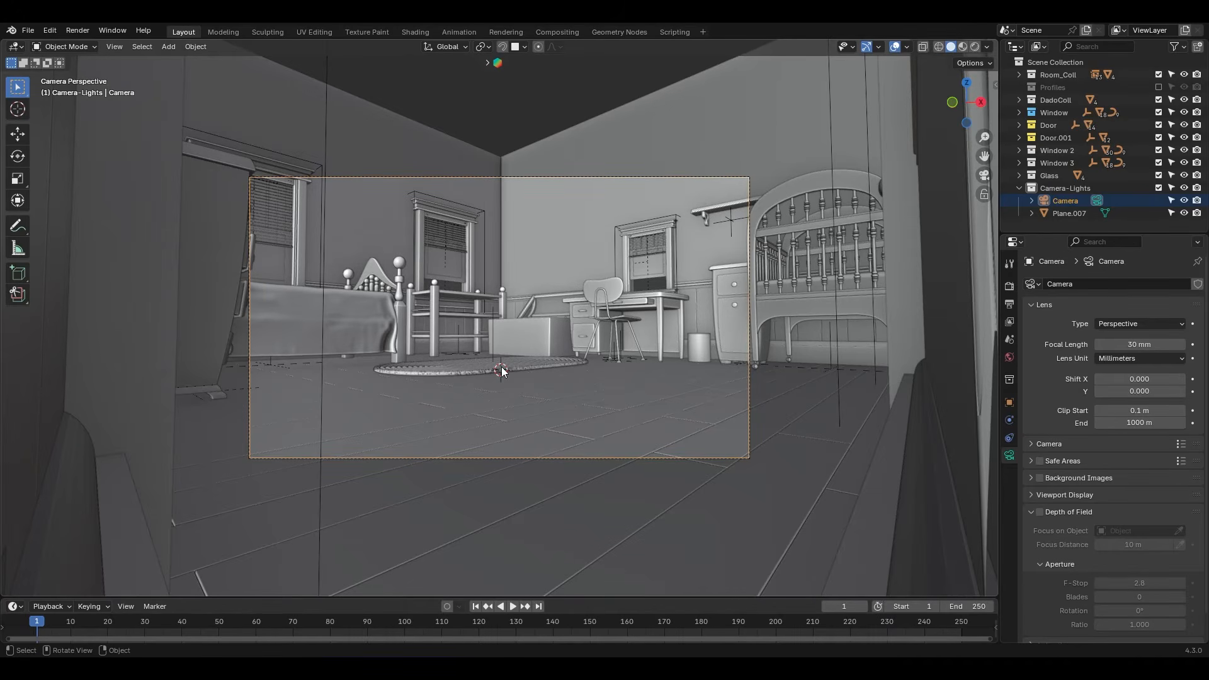
middle_click_drag(501, 370, 513, 272, "ctrl")
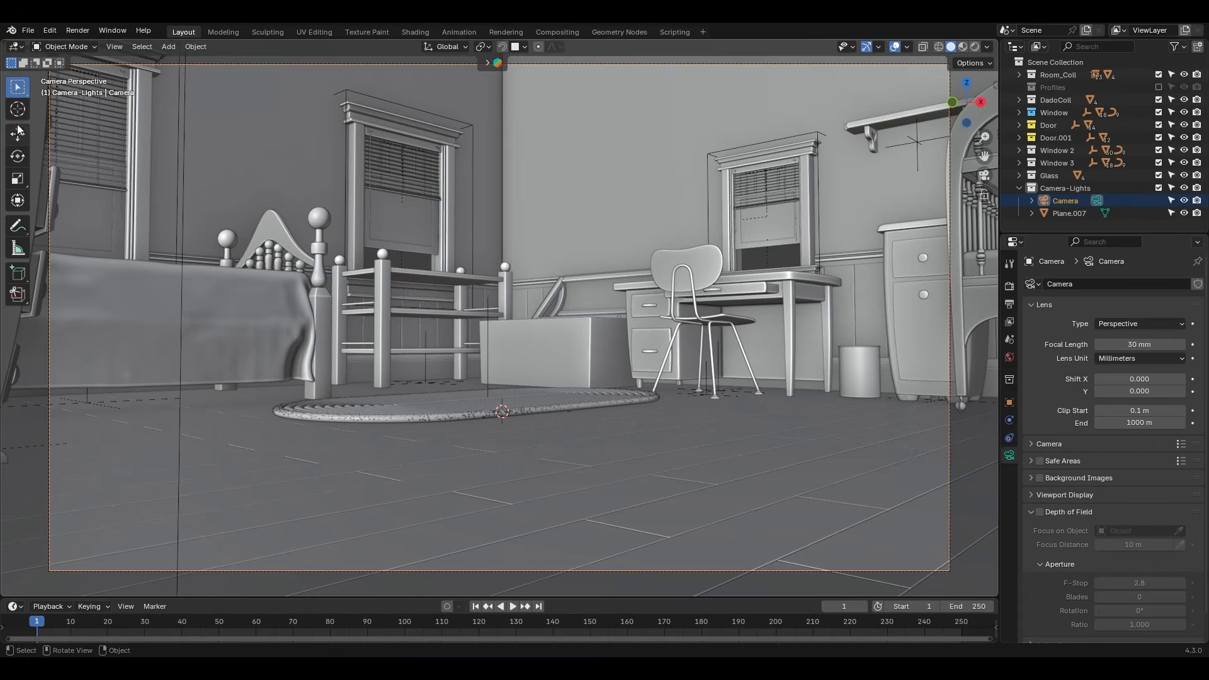
- Split the 3D view vertically, keeping the camera view in one half and an elevated outside view of the room in the other
left_click_drag(4, 43, 491, 152)
middle_click_drag(269, 206, 243, 331)
scroll(242, 264, "up", 1)
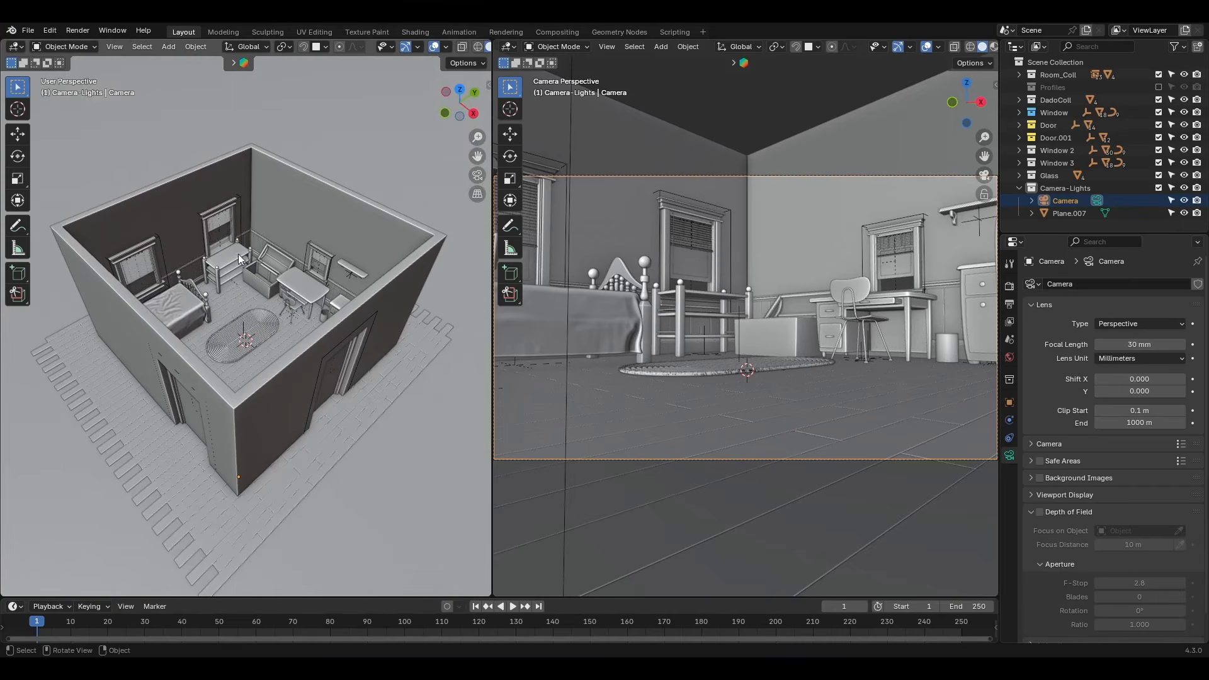
- Split the camera view's area horizontally and make the lower part a Shader Editor without its sidebar
left_click_drag(496, 593, 507, 359)
left_click(507, 364)
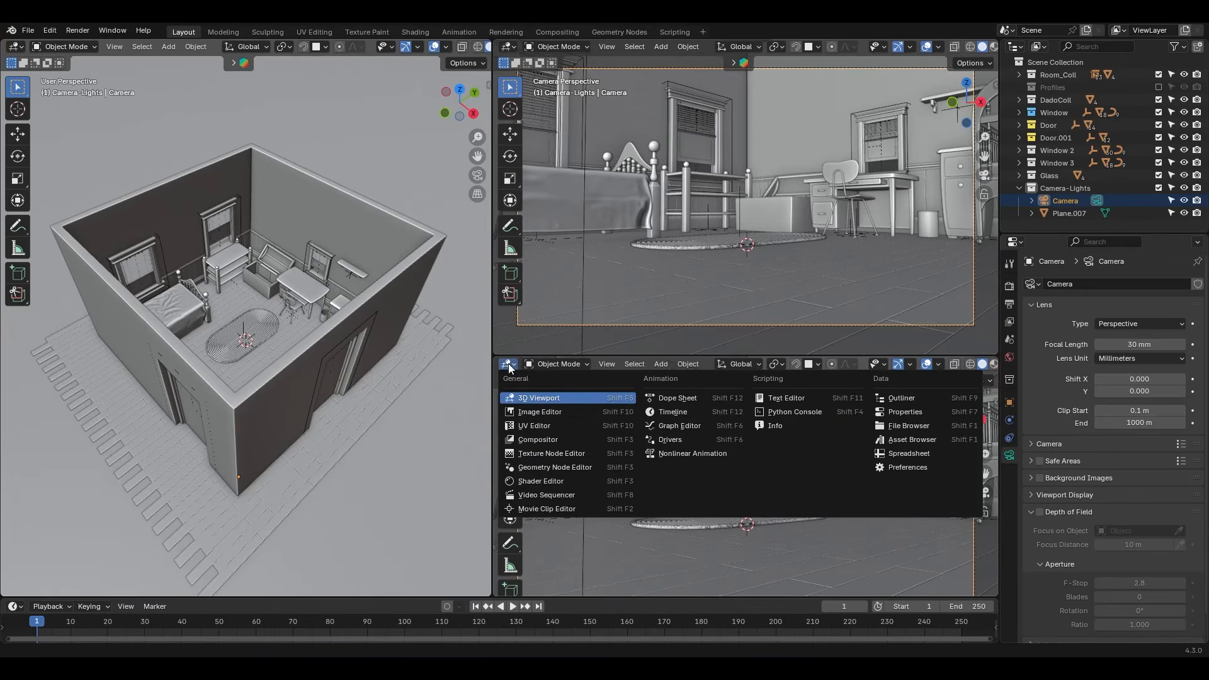
left_click(554, 480)
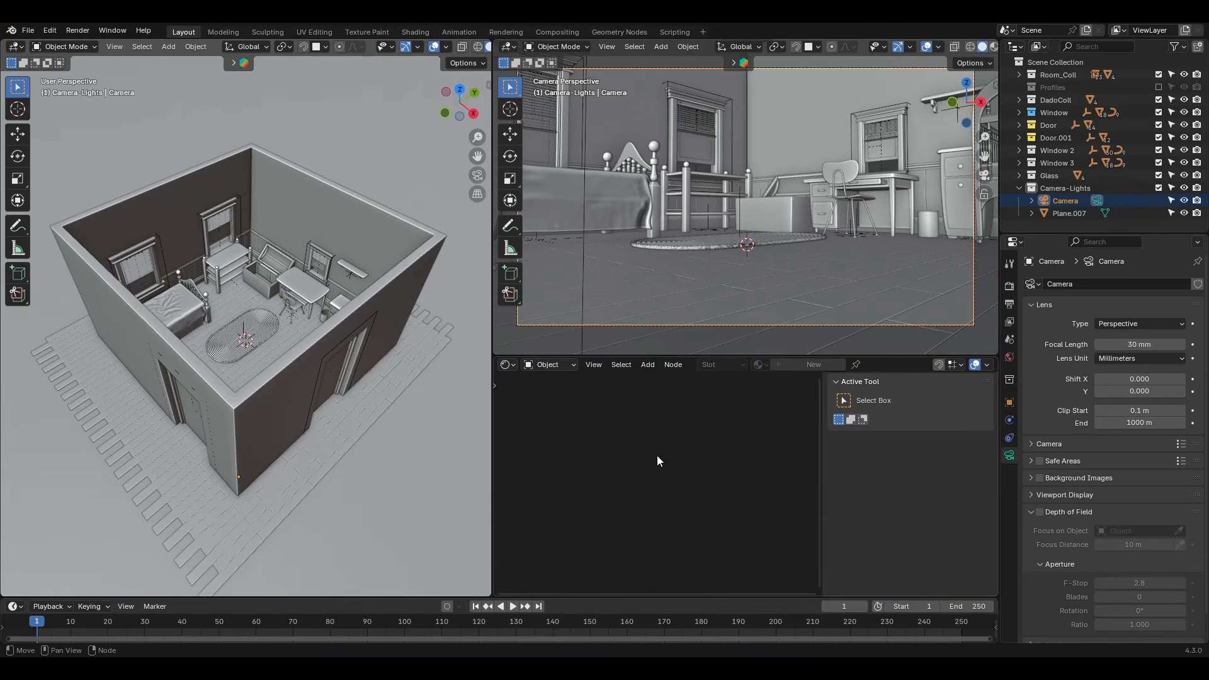
key("n")
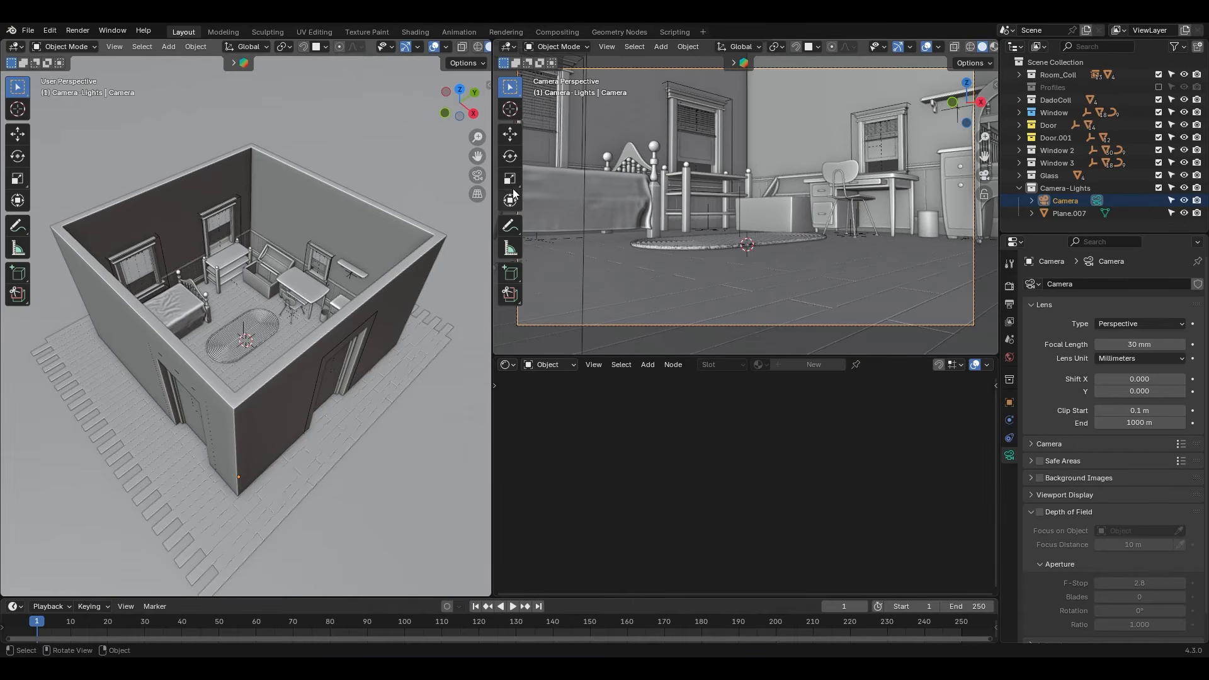
- Hide the toolbar, gizmos and header of the camera view
key("t")
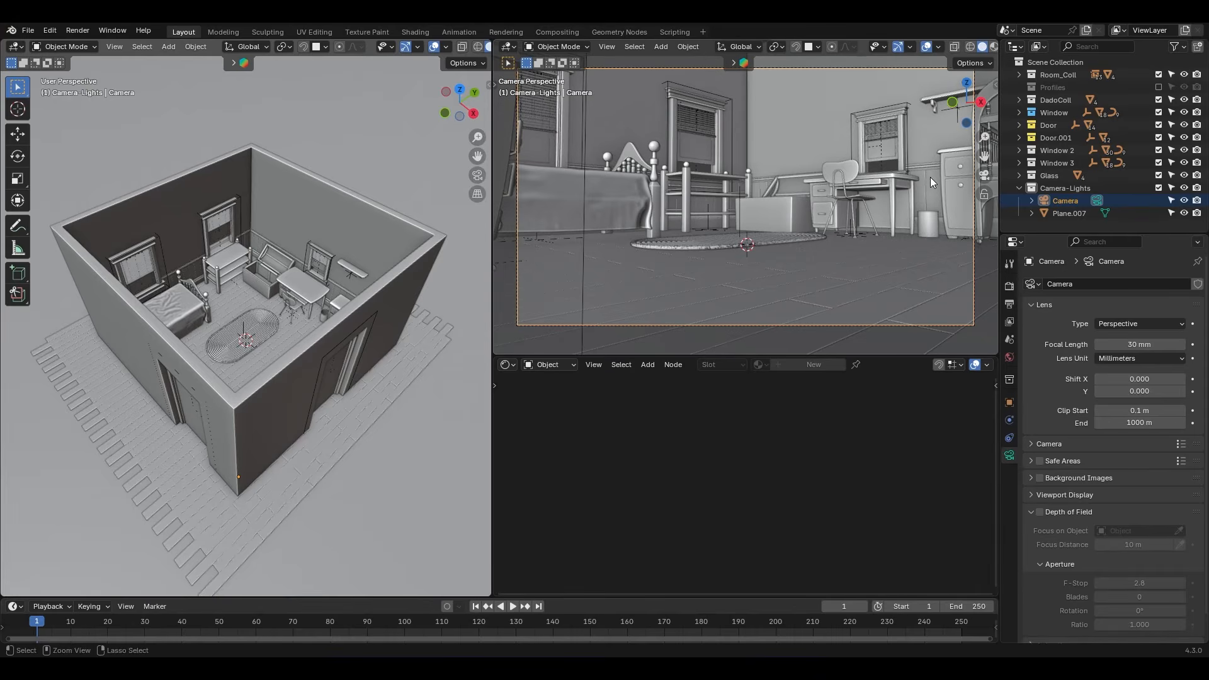
key("ctrl+grave")
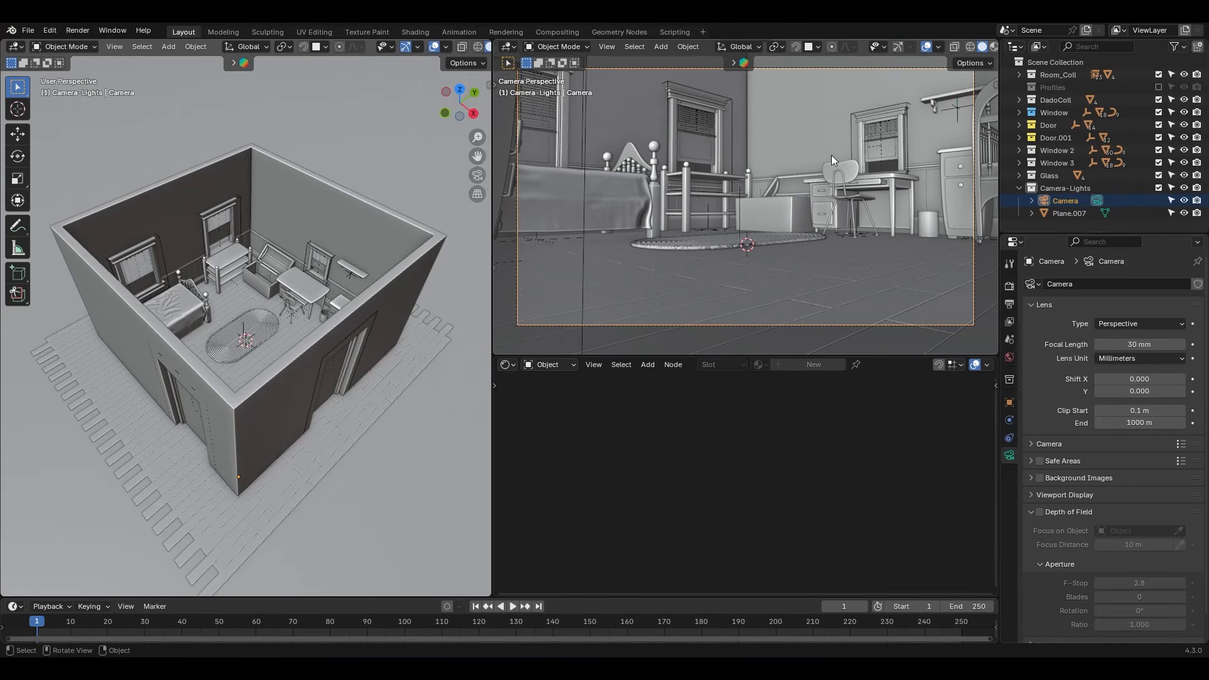
right_click(708, 46)
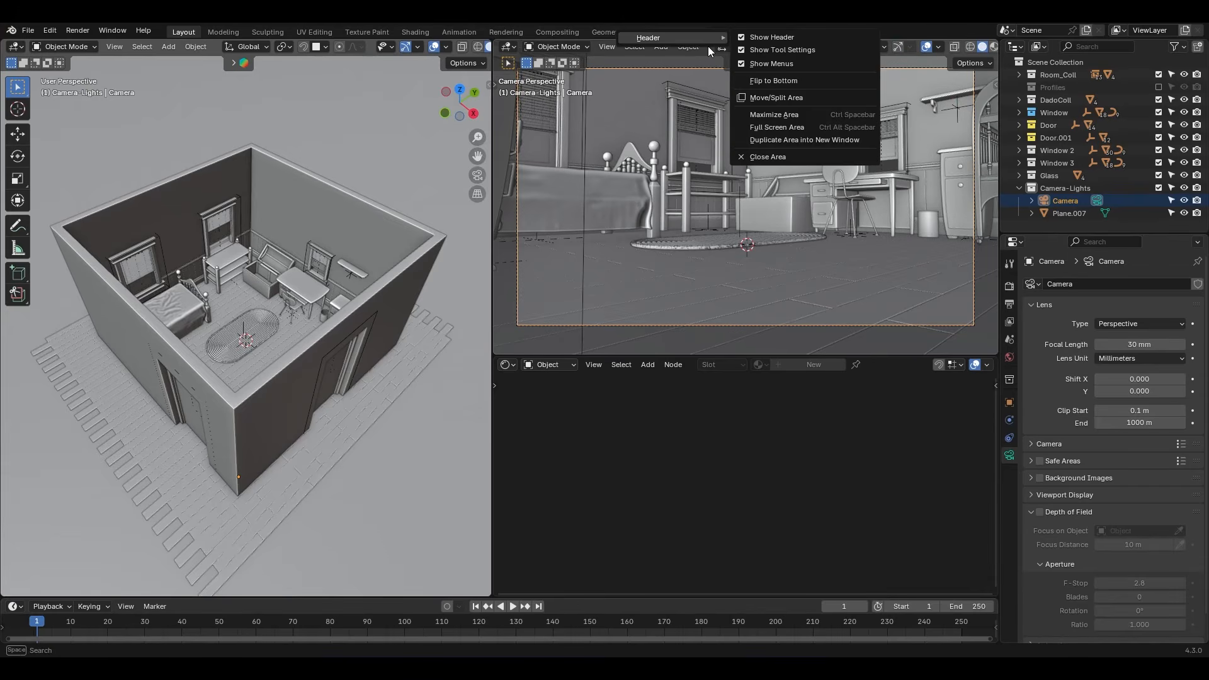
left_click(752, 41)
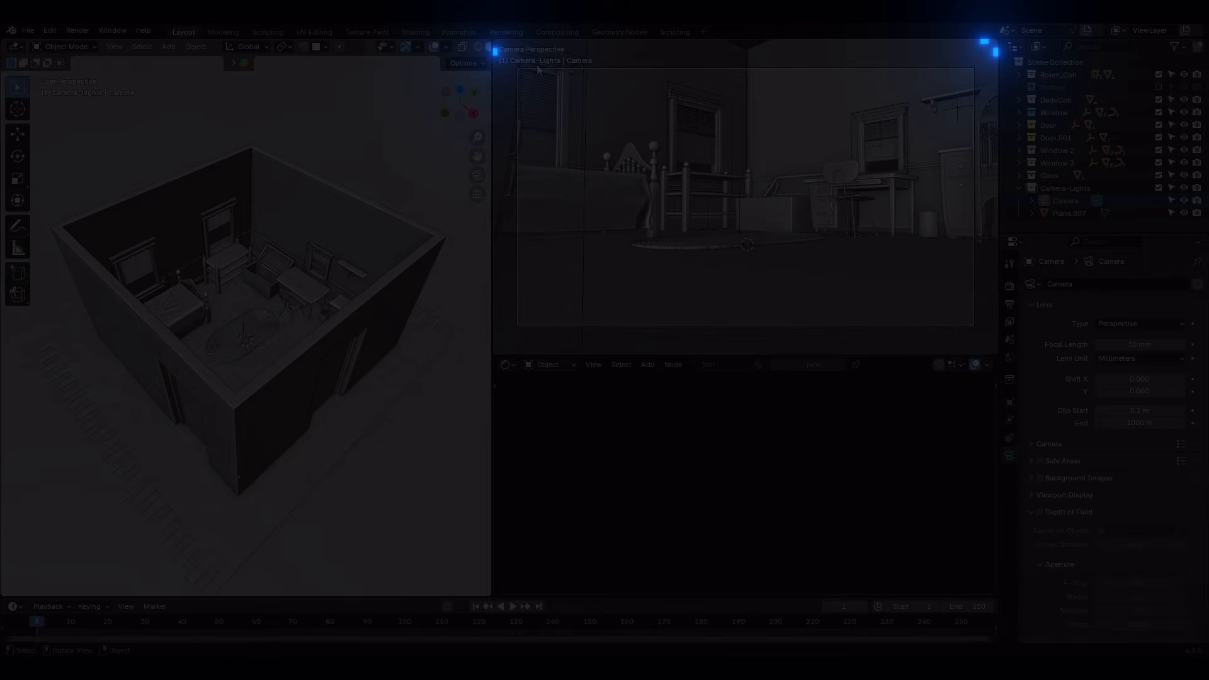
key("t")
key("t")
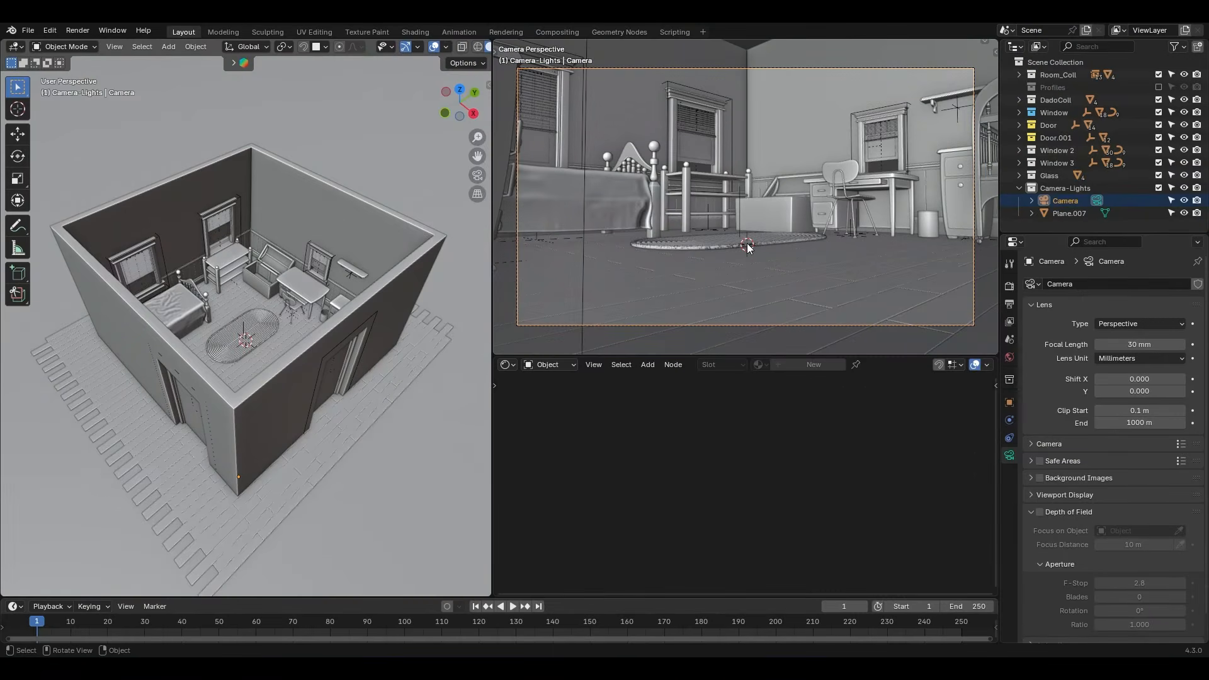
- Save the file and switch the camera view to Rendered shading
key("ctrl+s")
key("z")
left_click(750, 197)
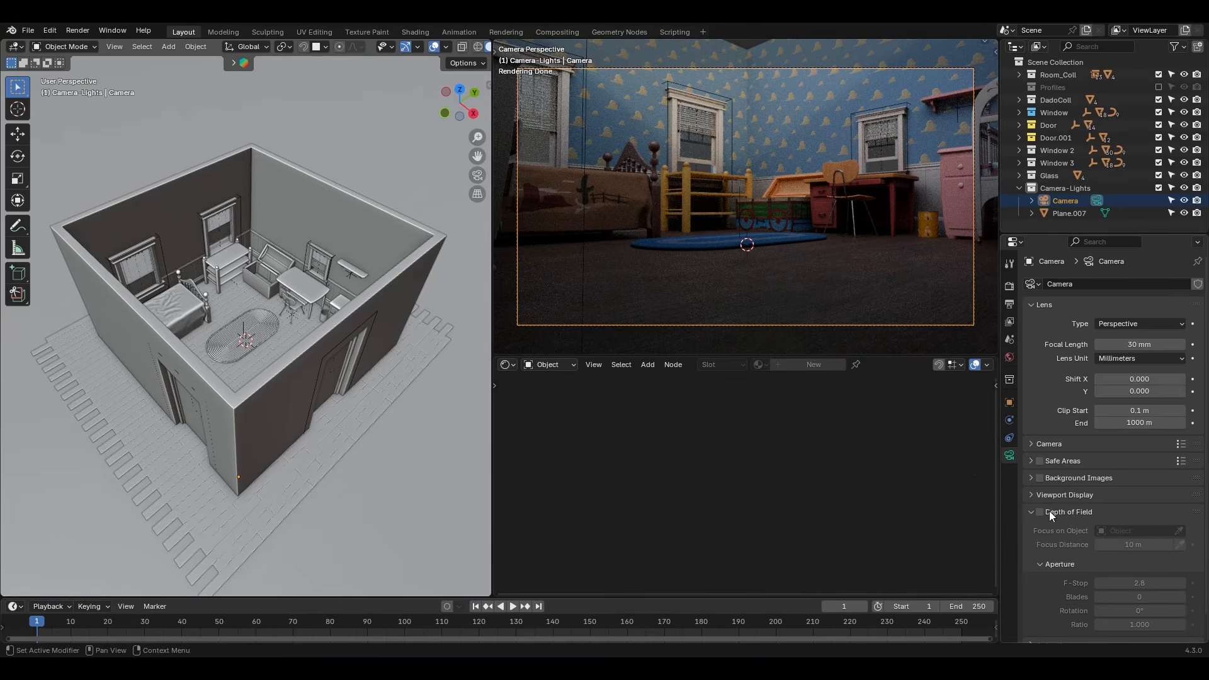
- Set the camera's Passepartout opacity to 1.000 and fit the camera frame to the width of its view
left_click(1052, 494)
scroll(1043, 513, "down", 2)
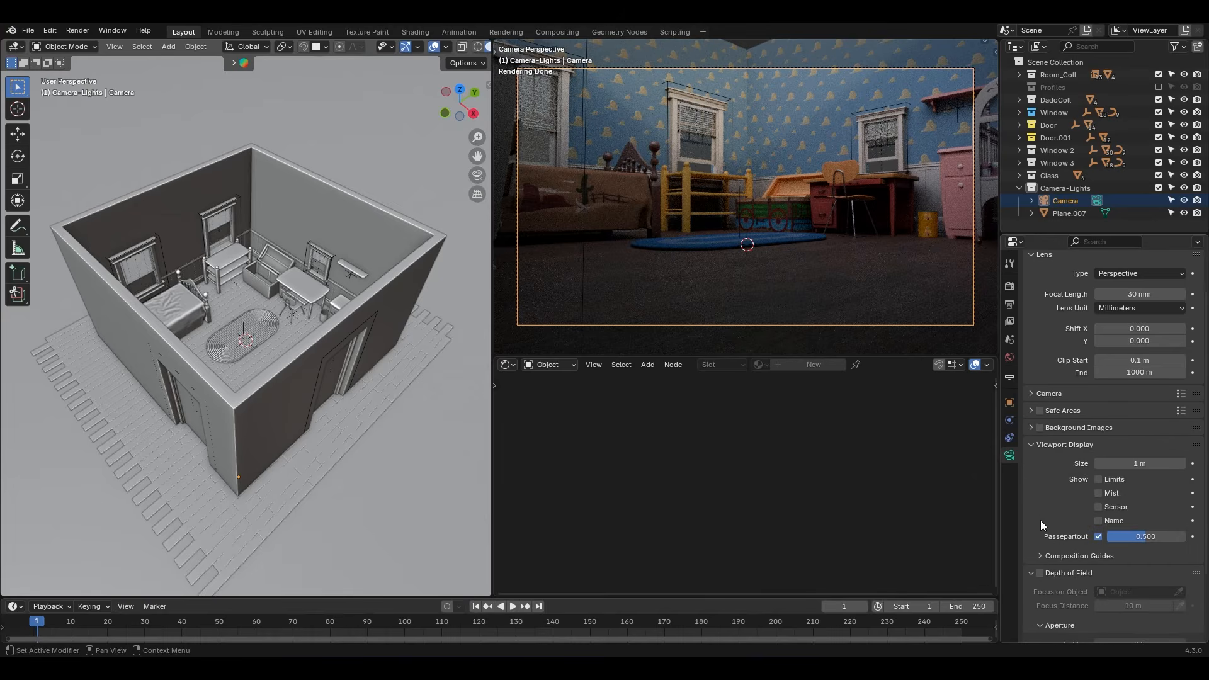
left_click_drag(1125, 537, 1184, 536)
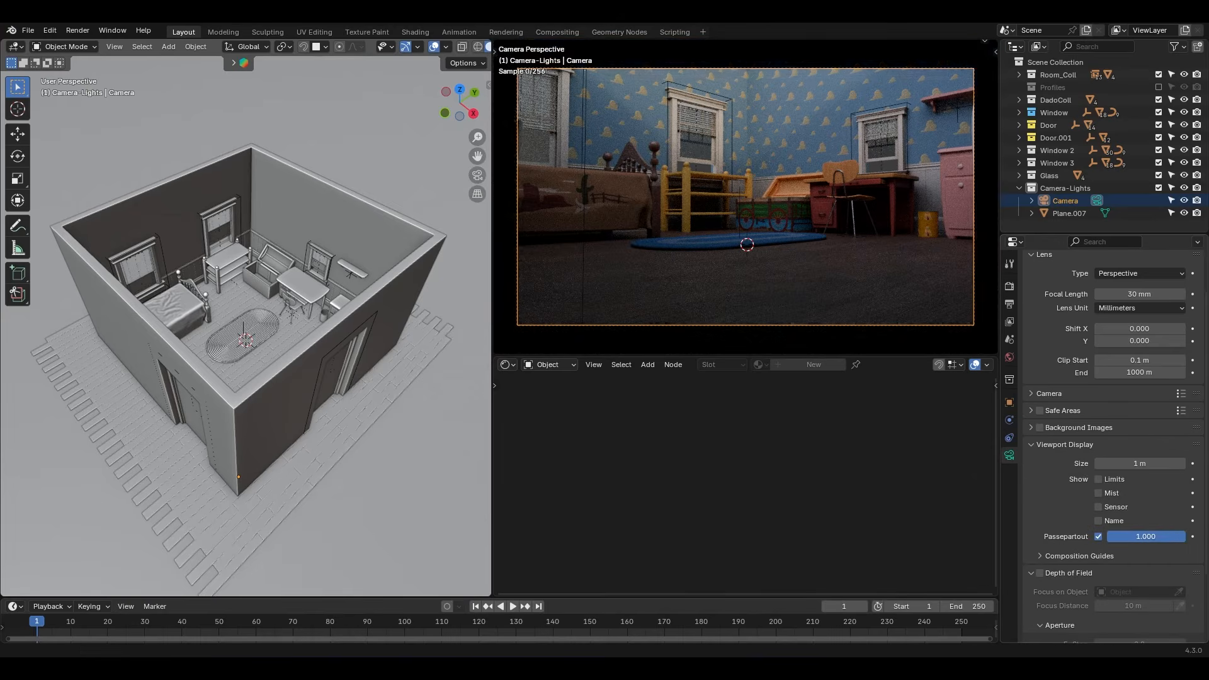
middle_click_drag(744, 176, 739, 164, "ctrl")
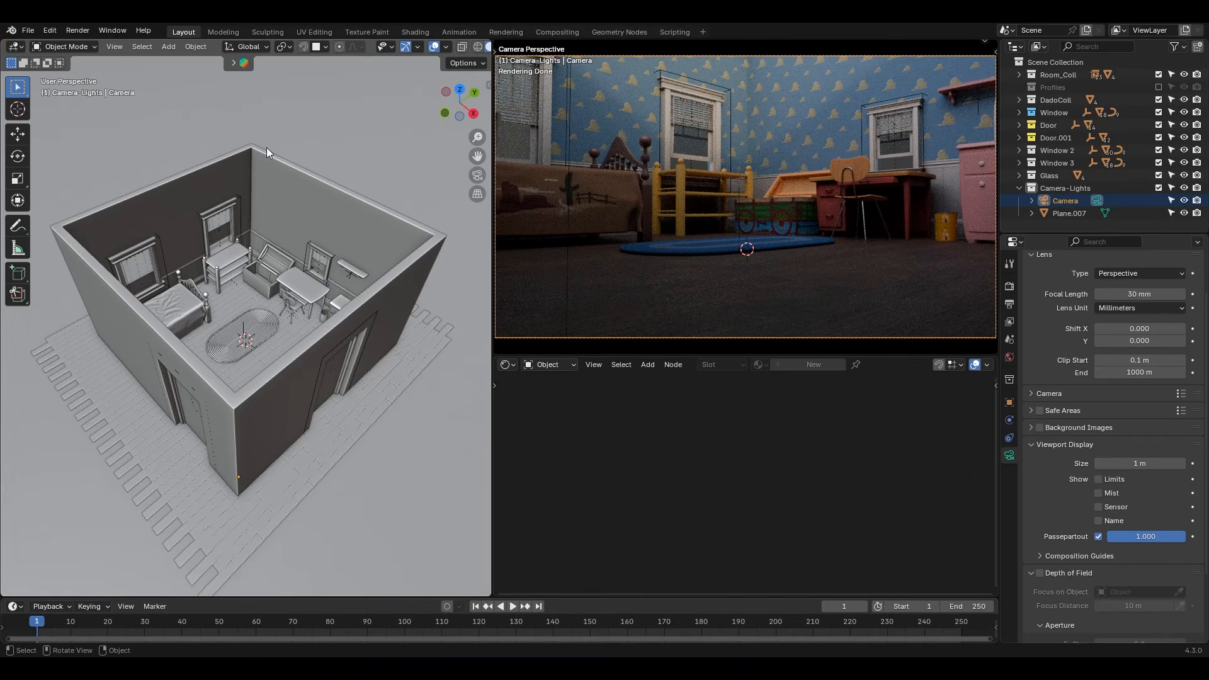
- Return the camera view to Solid shading, start a test image render and cancel it after inspecting the lighting
key("z")
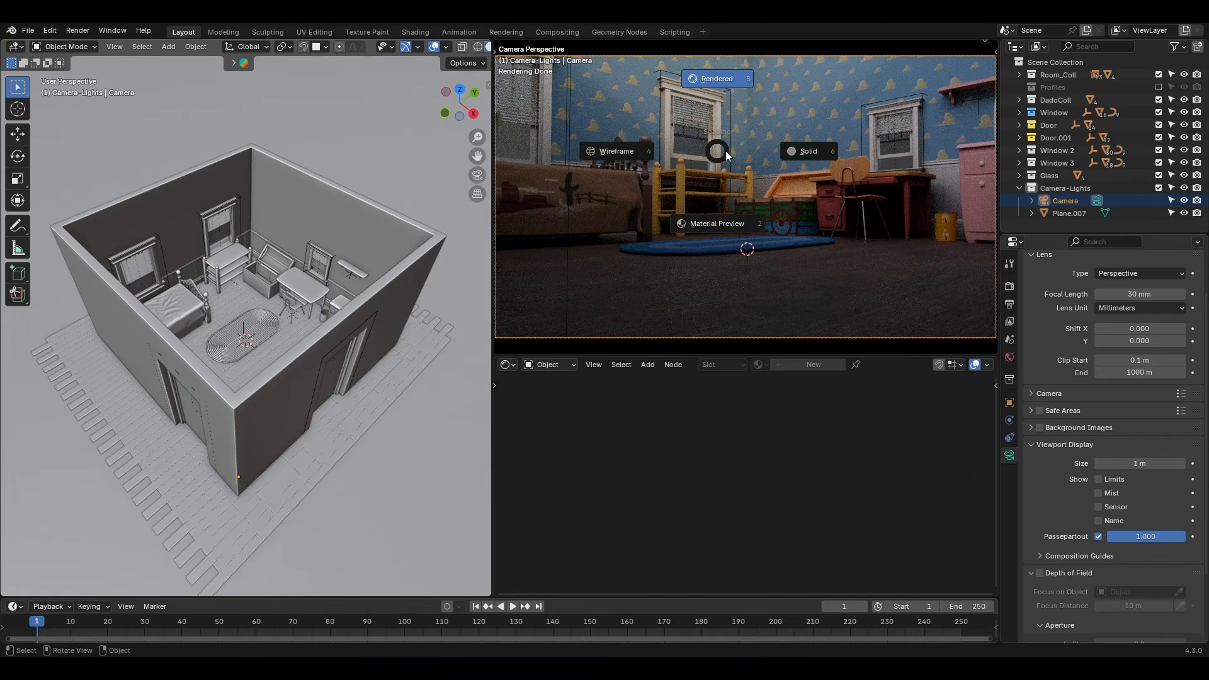
left_click(796, 160)
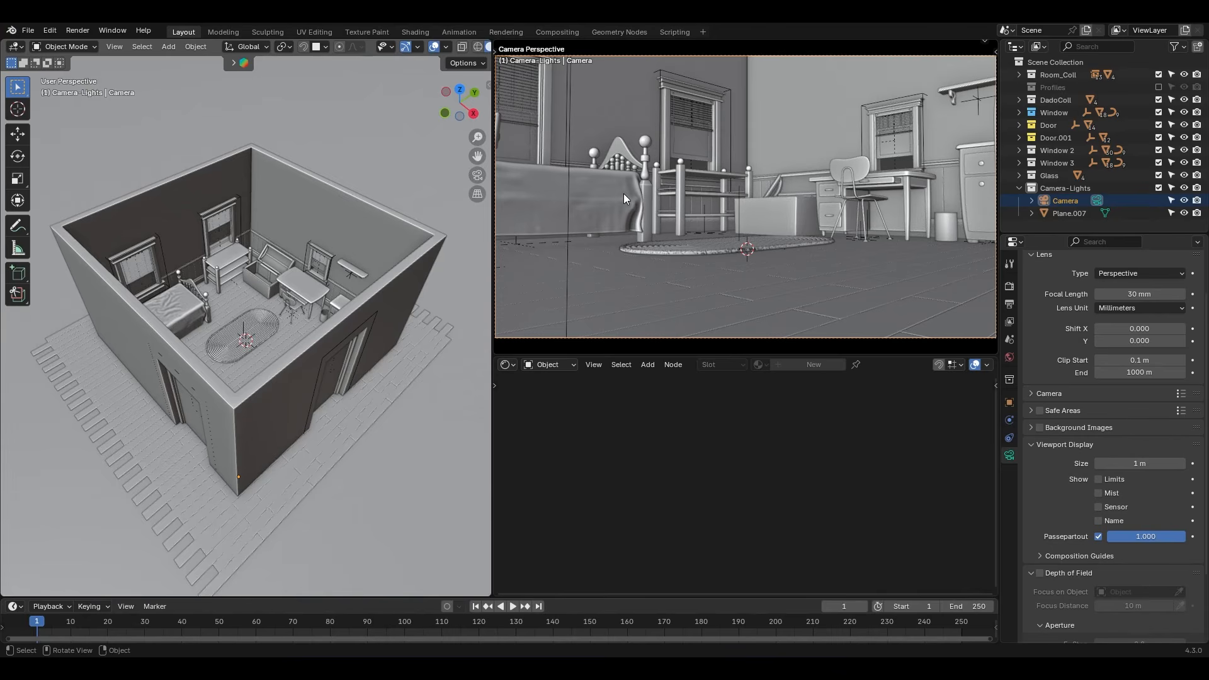
key("z")
left_click(734, 162)
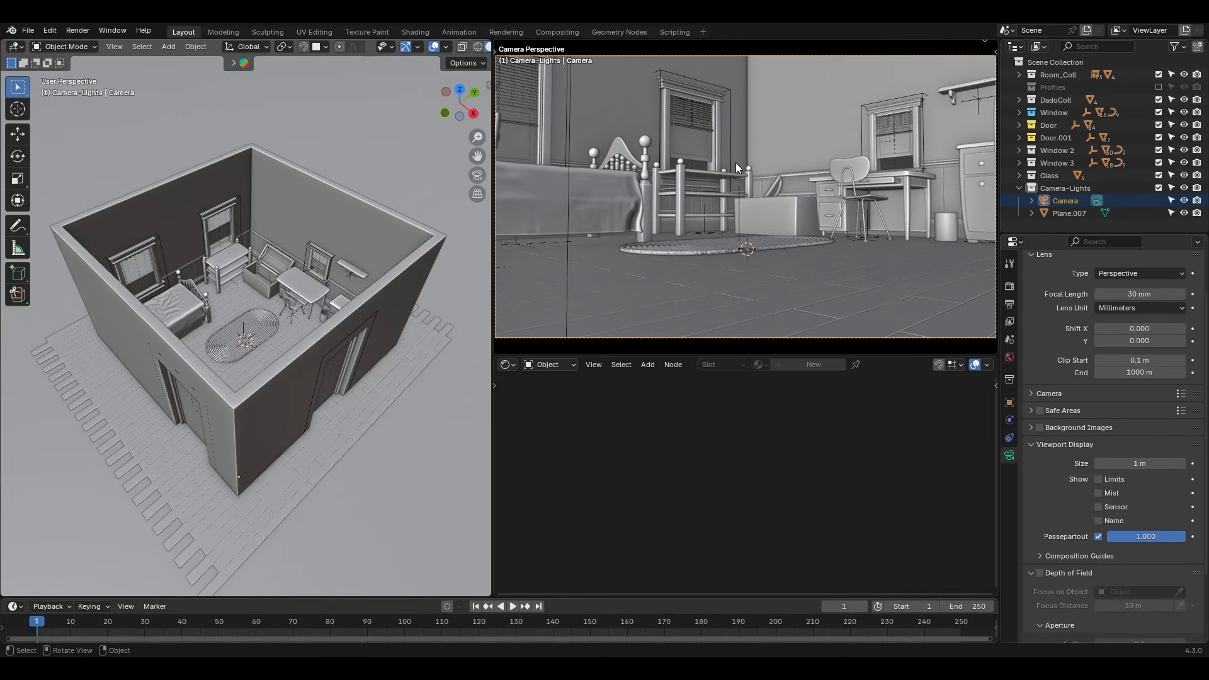
left_click(79, 32)
left_click(111, 47)
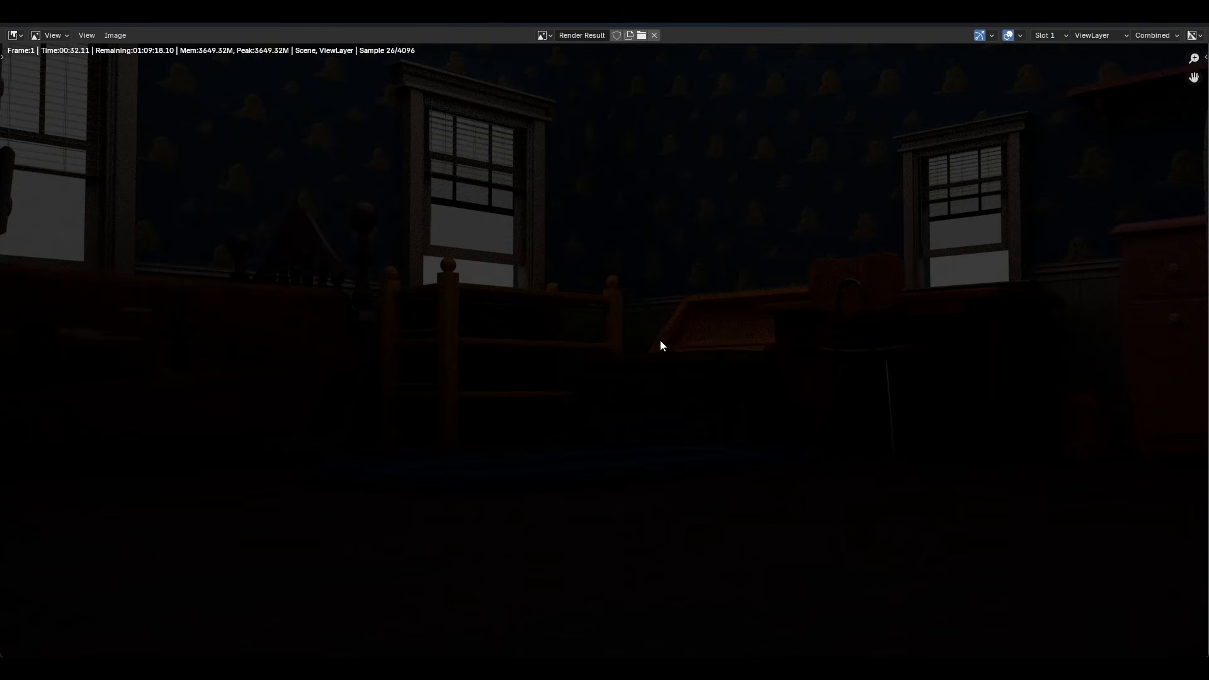
key("Escape")
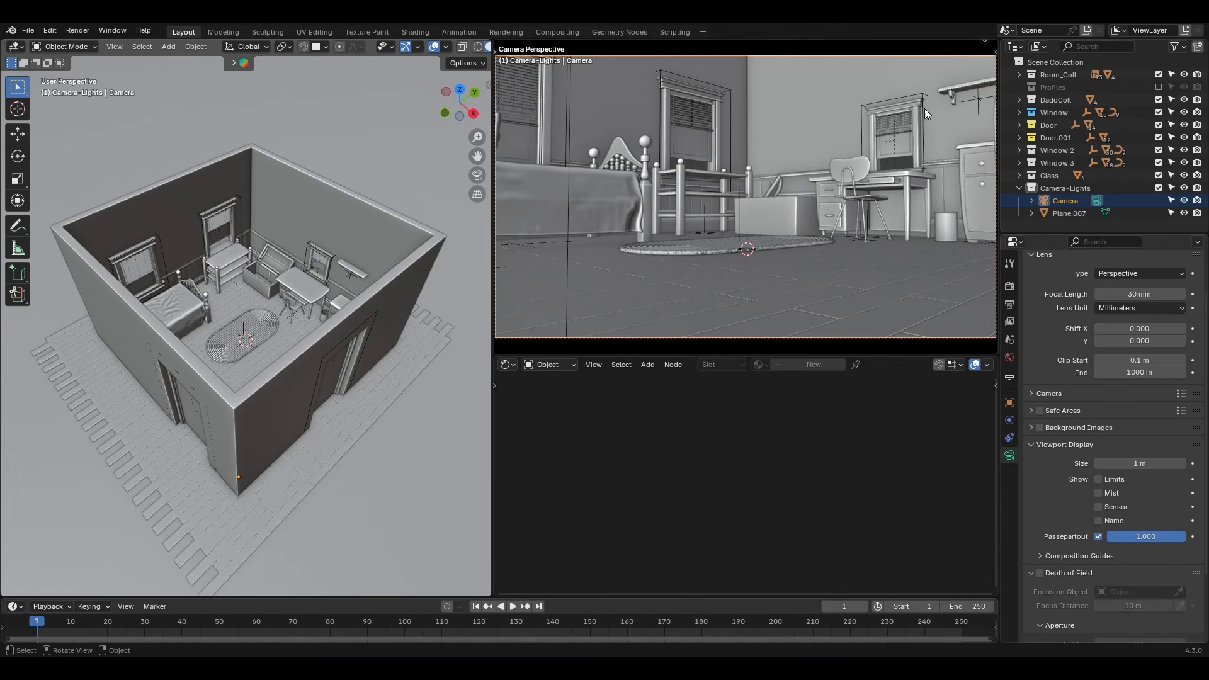
- Bring back the camera view's header and use Rendered shading lit by the Scene World
left_click(984, 42)
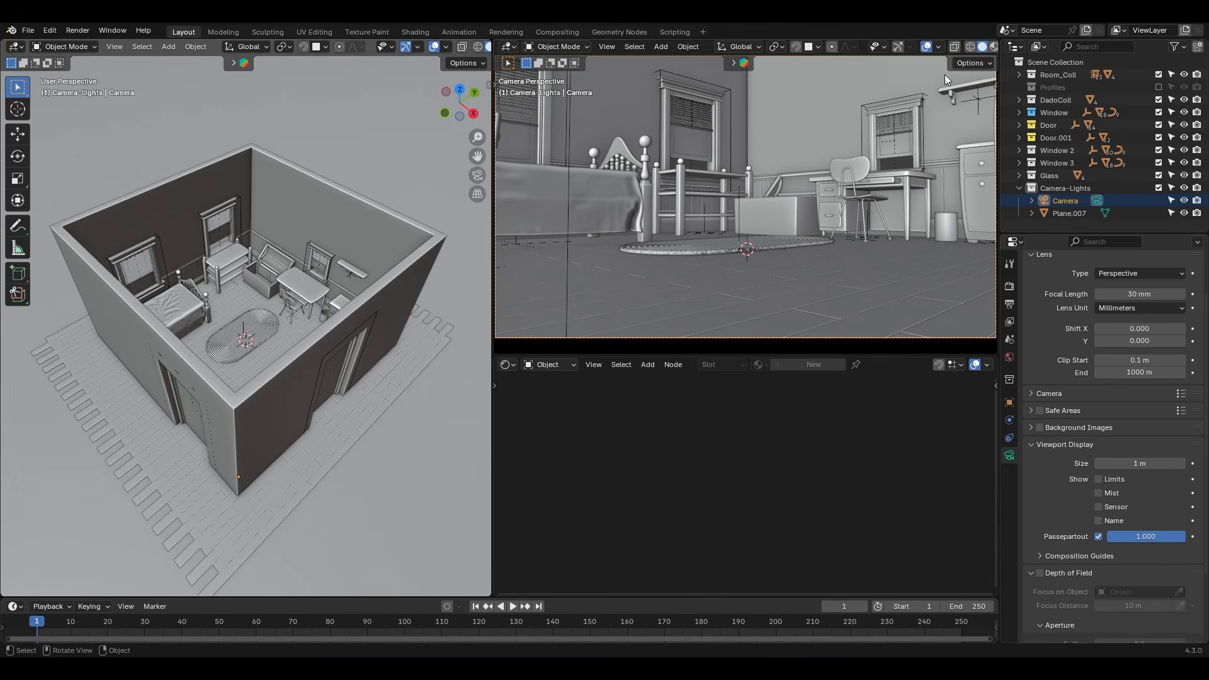
scroll(944, 46, "down", 2)
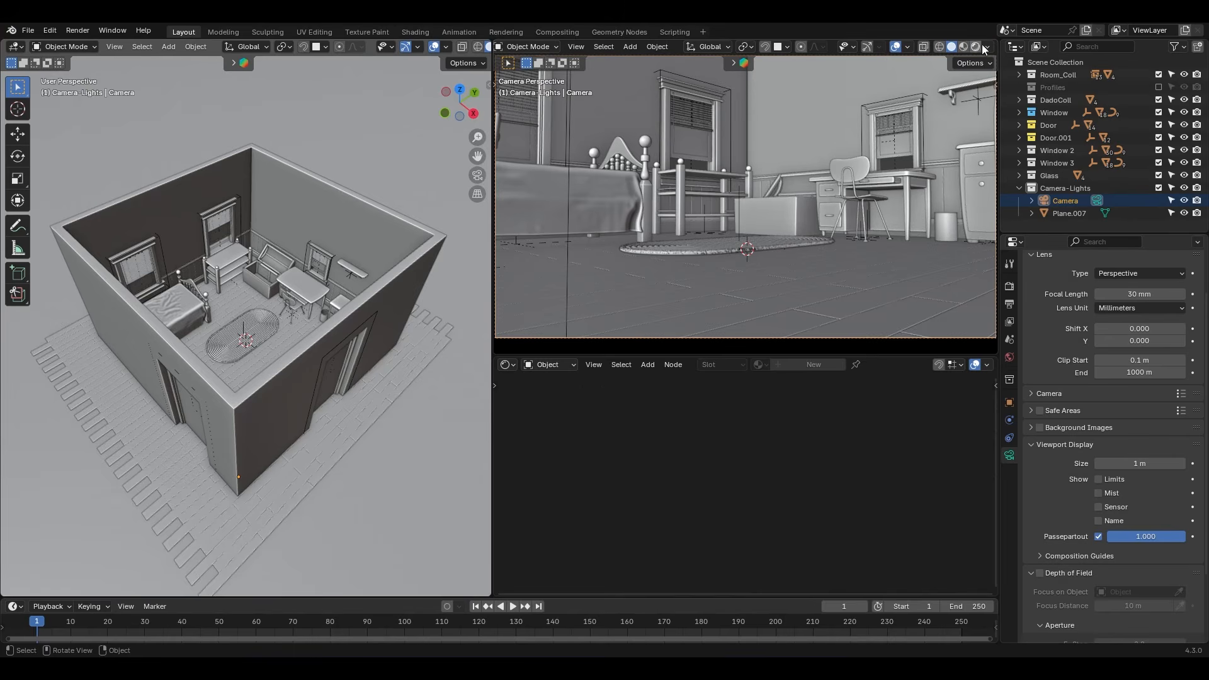
left_click(976, 47)
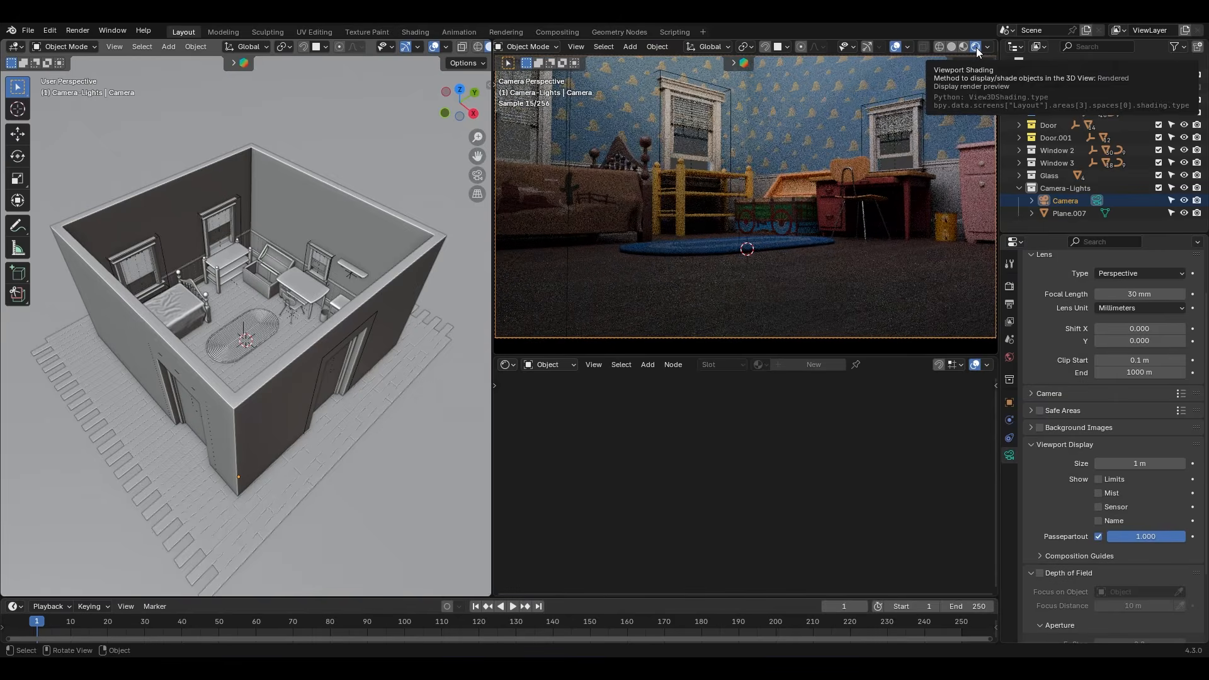
left_click(988, 45)
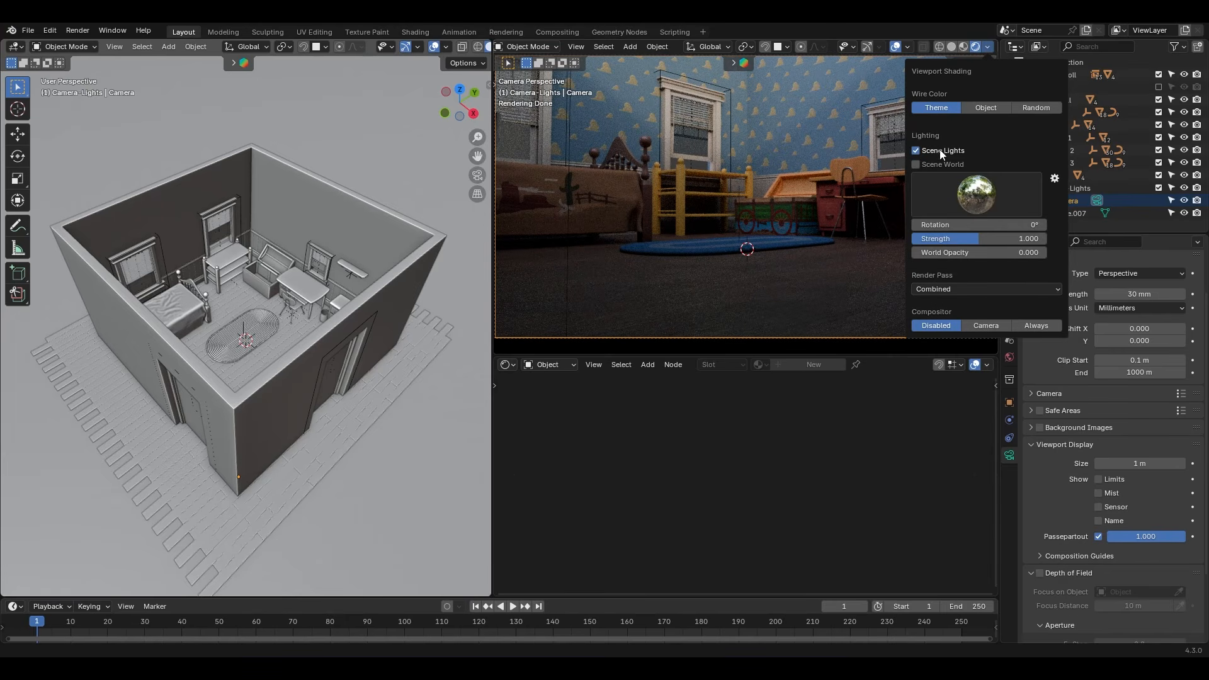
left_click(917, 161)
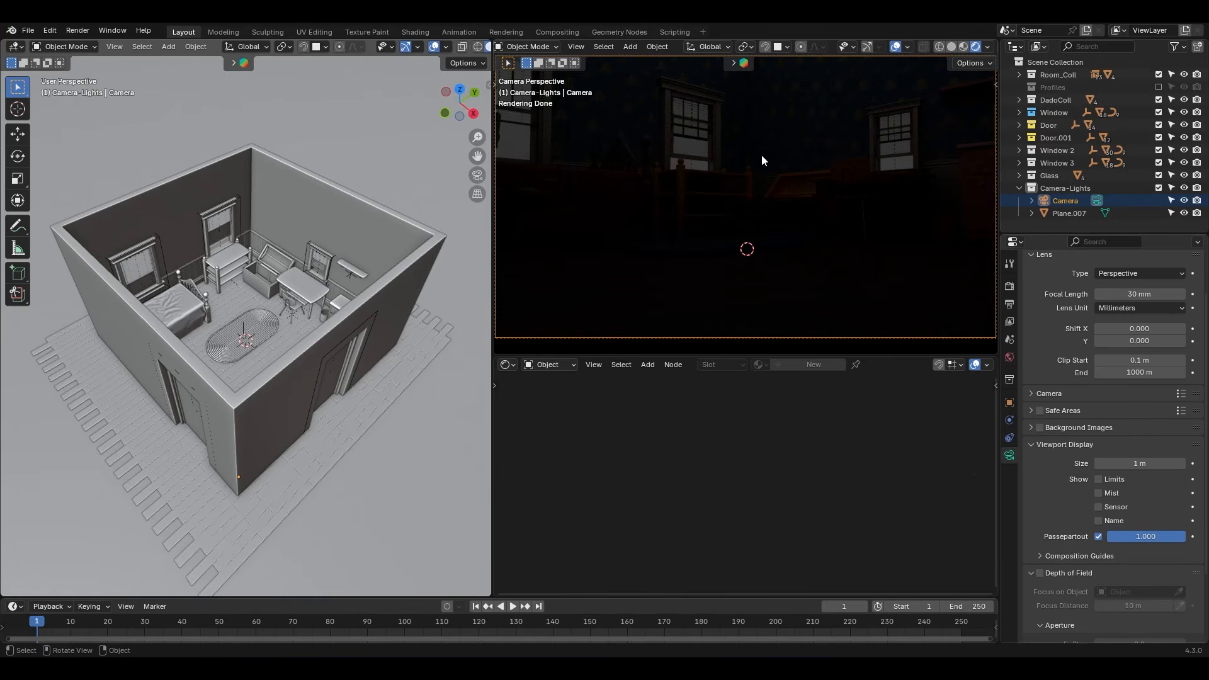
- Disable Scene World in the viewport shading and preview the room under the second and fourth built-in HDRIs
left_click(988, 46)
left_click(987, 50)
left_click(916, 164)
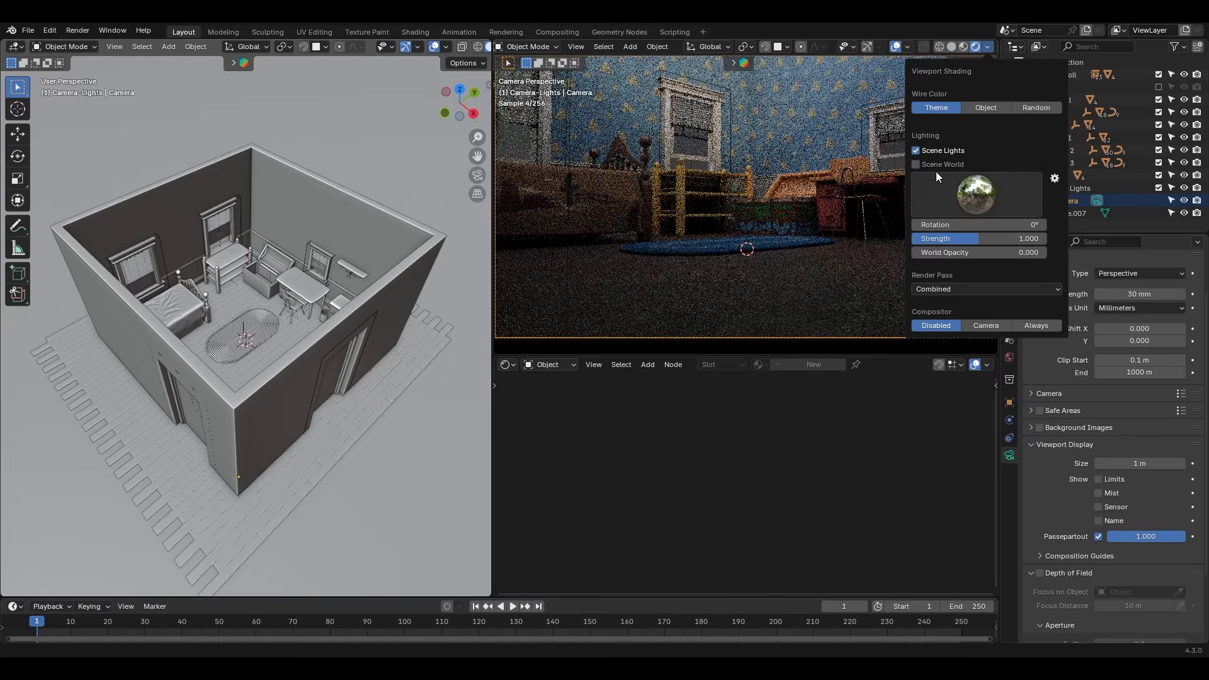
left_click(977, 192)
left_click(792, 239)
left_click(920, 202)
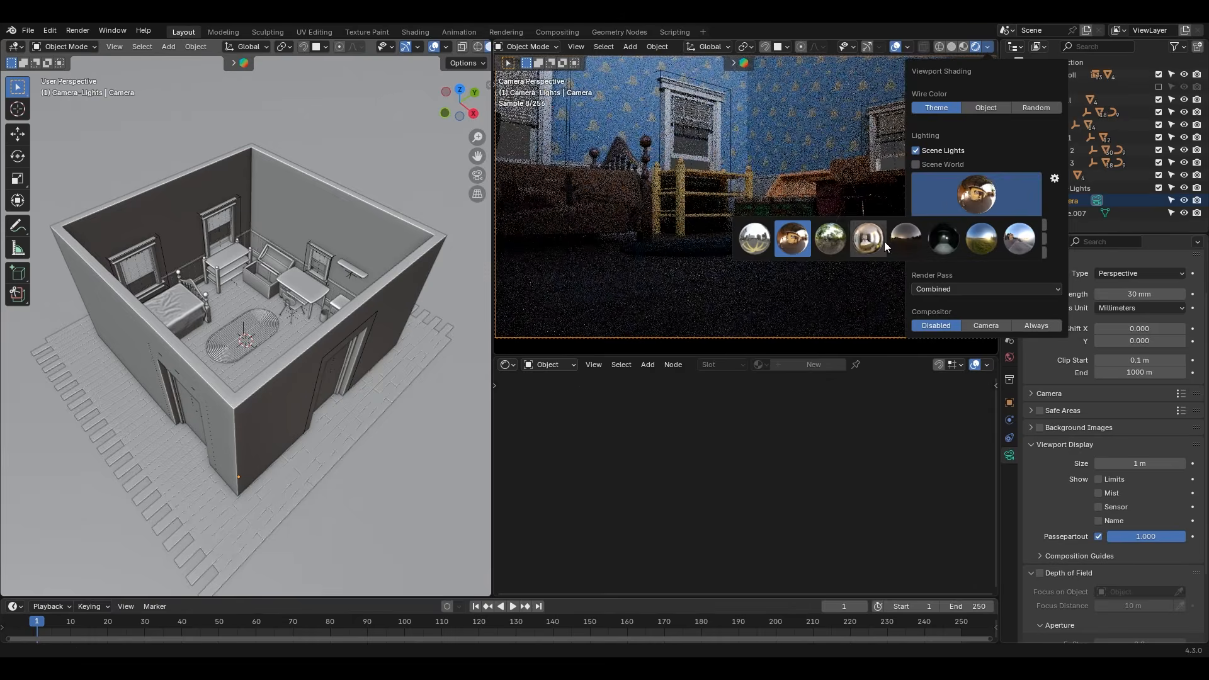
left_click(885, 241)
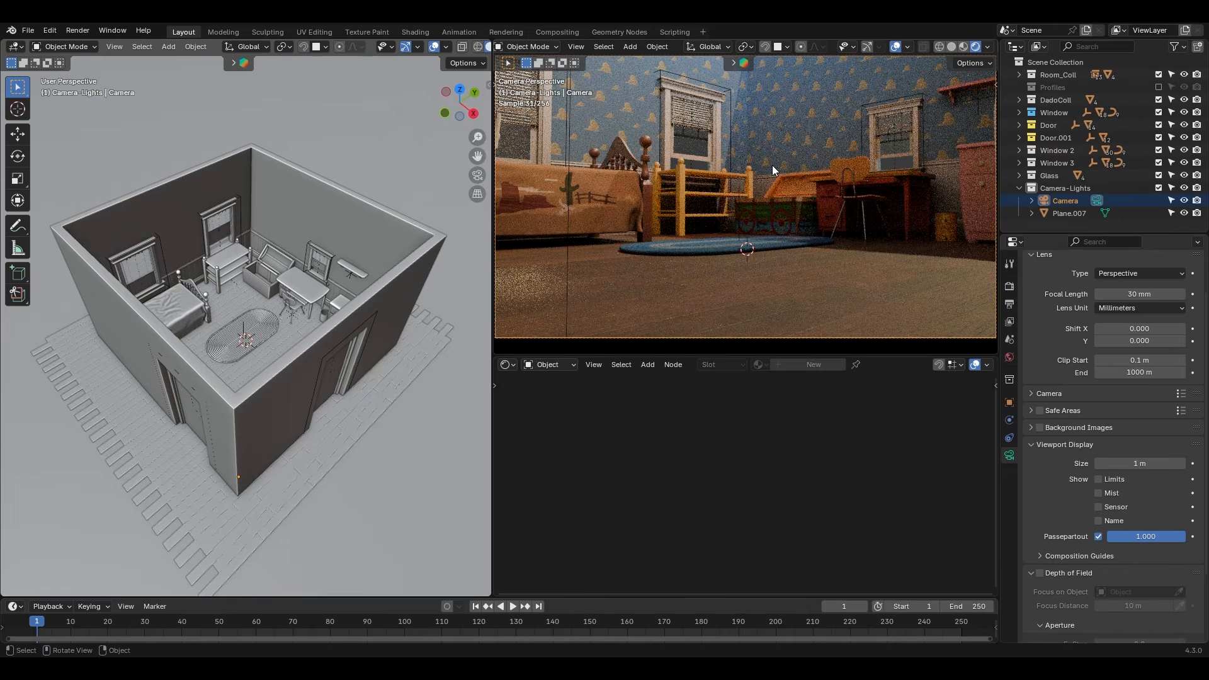
- Light the rendered camera view from the Scene World again and hide its overlays
left_click(988, 47)
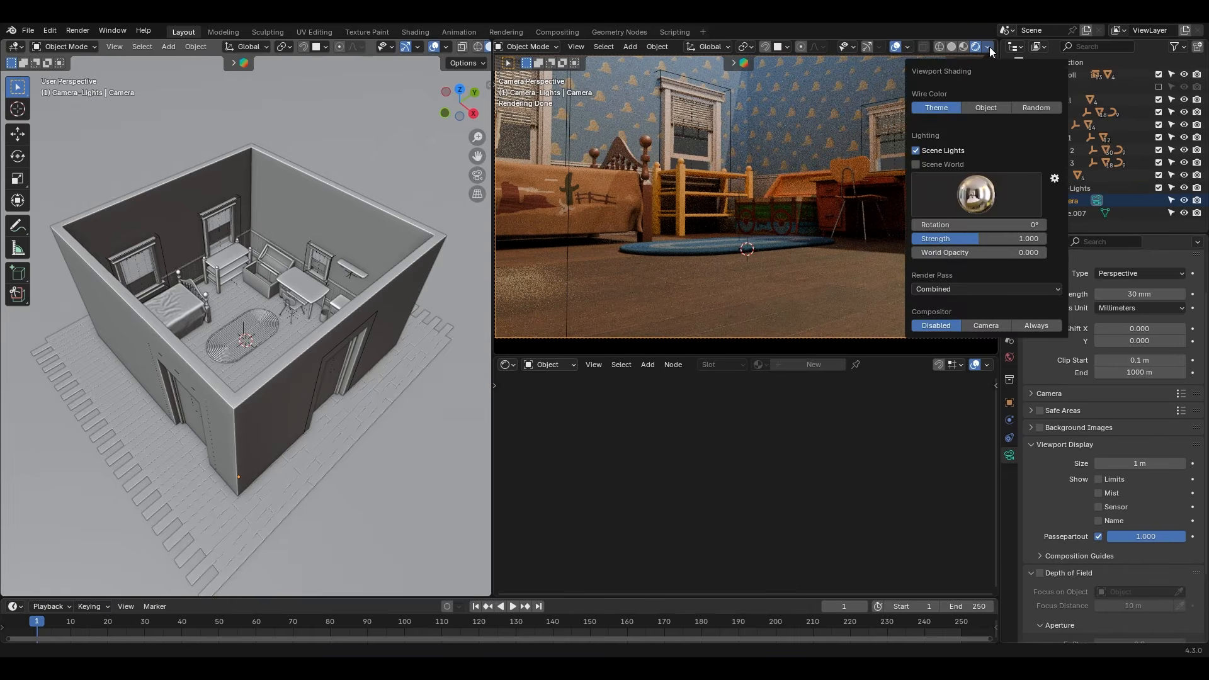
left_click(917, 164)
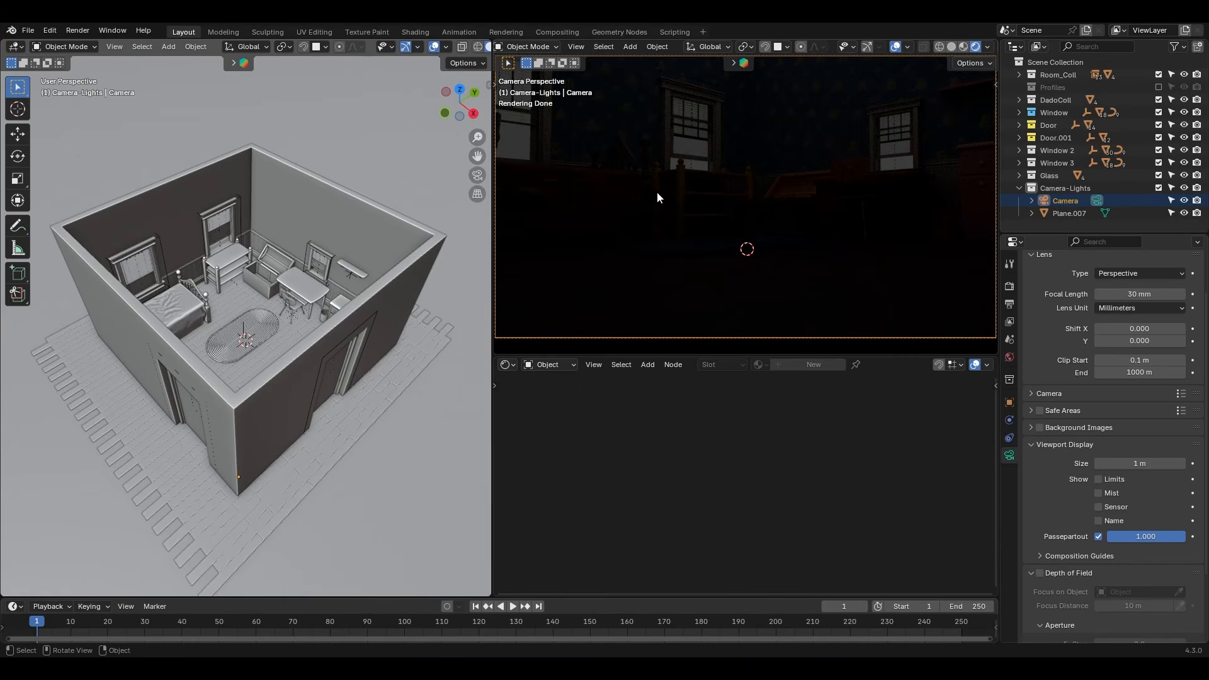
left_click(897, 49)
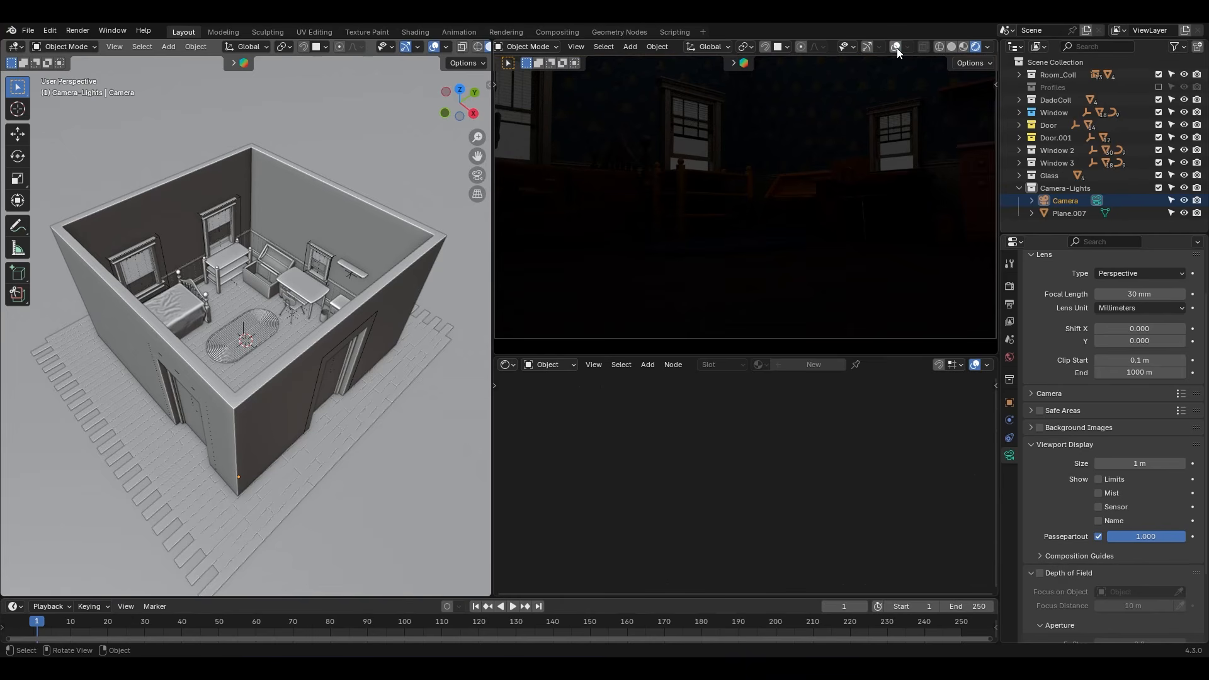
- Hide the header of the rendered camera view again
right_click(679, 61)
left_click(677, 55)
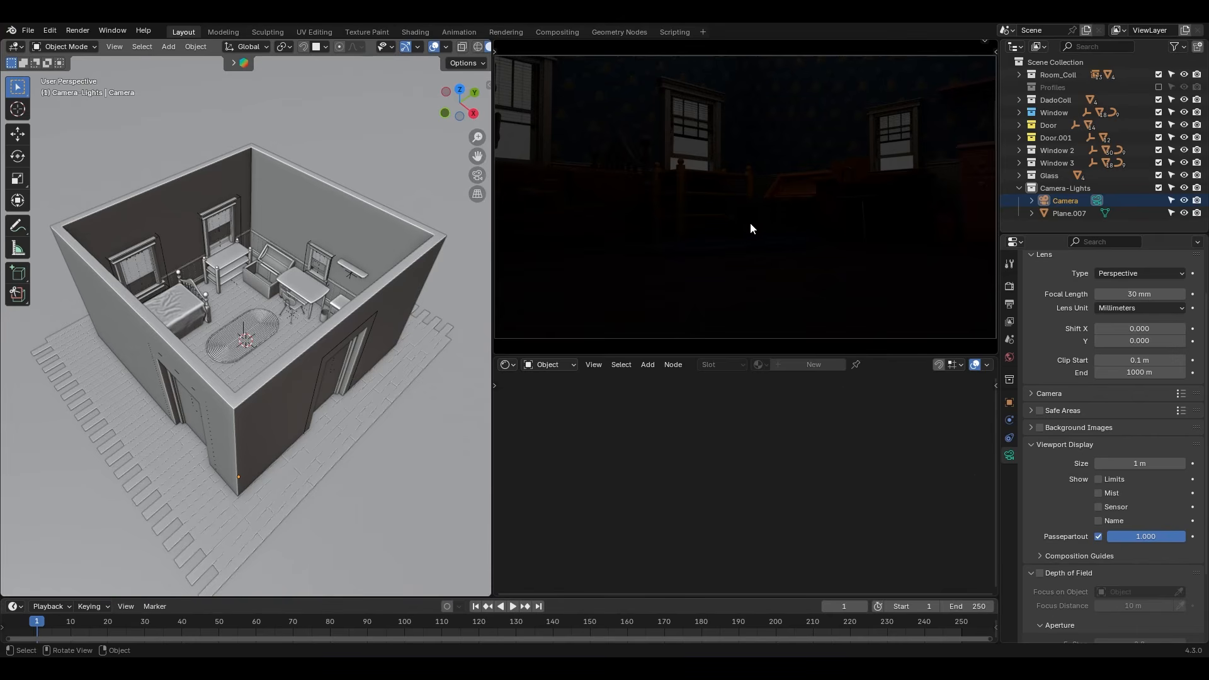
middle_click_drag(398, 366, 360, 372)
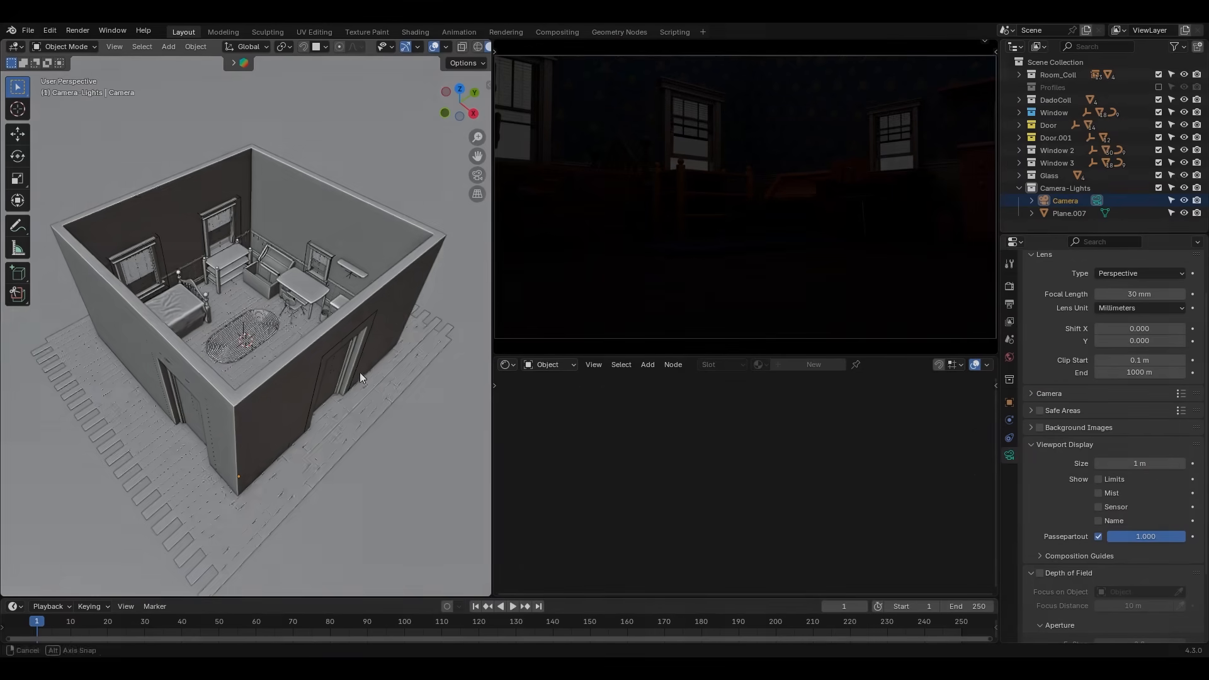